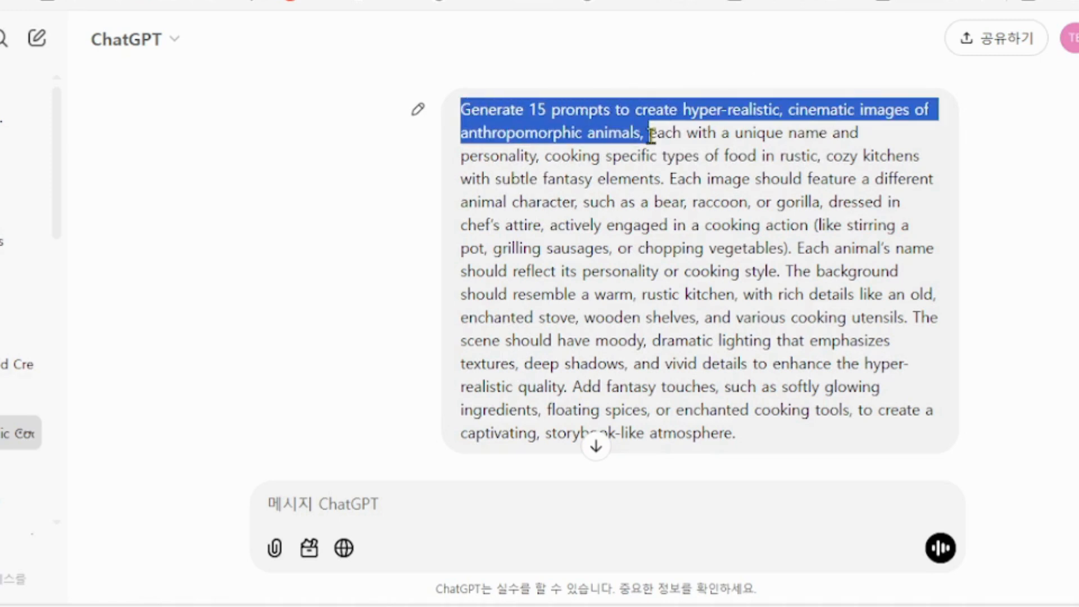
Step: Review the request for 15 anthropomorphic animal cooking prompts and read through the generated list of chef characters
{"action": "left_click", "coordinate": [285, 318]}
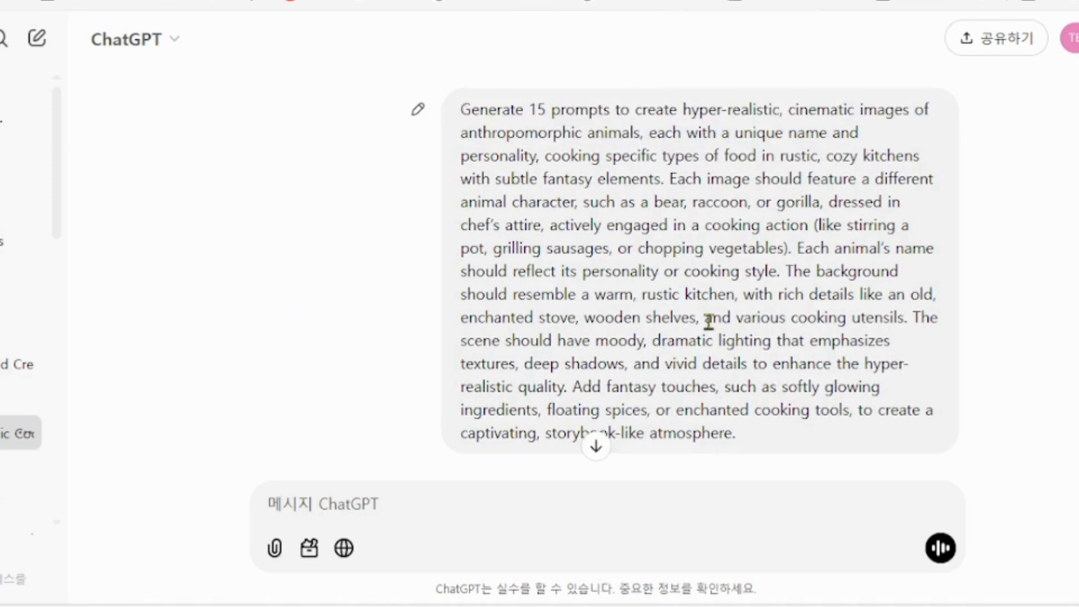
{"action": "scroll", "coordinate": [709, 321], "scroll_direction": "down", "scroll_amount": 5}
{"action": "scroll", "coordinate": [710, 326], "scroll_direction": "down", "scroll_amount": 5}
{"action": "scroll", "coordinate": [707, 323], "scroll_direction": "up", "scroll_amount": 5}
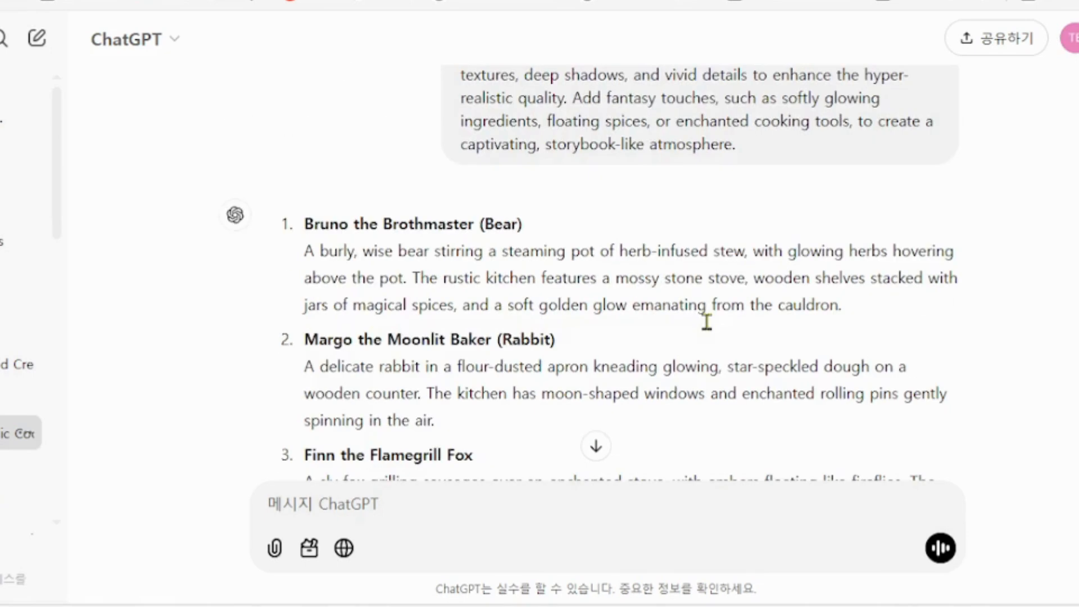
{"action": "scroll", "coordinate": [409, 265], "scroll_direction": "down", "scroll_amount": 20}
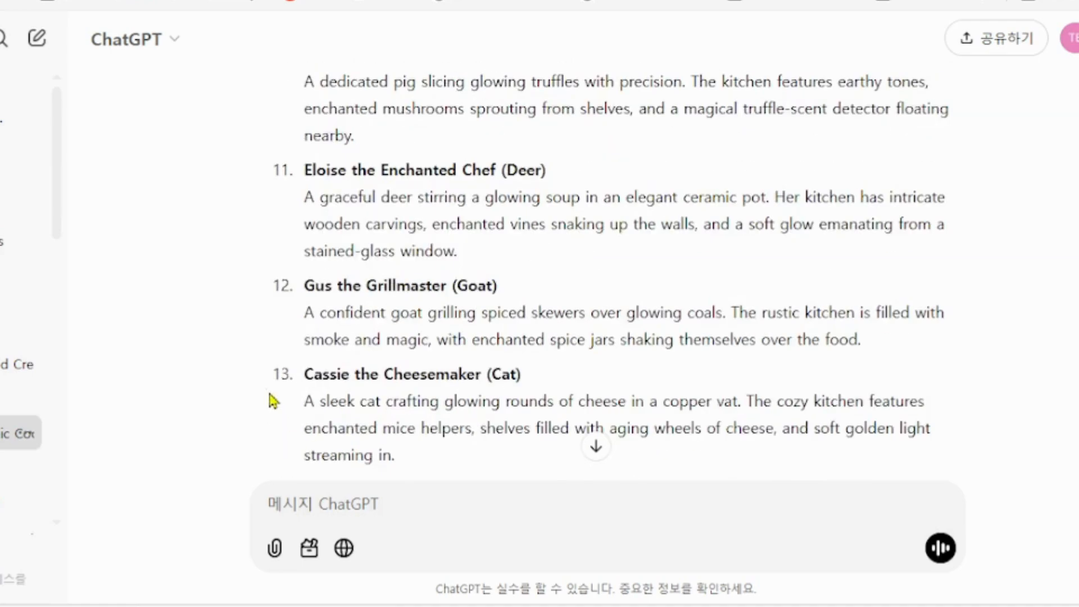
{"action": "scroll", "coordinate": [273, 415], "scroll_direction": "down", "scroll_amount": 3}
{"action": "scroll", "coordinate": [525, 212], "scroll_direction": "up", "scroll_amount": 20}
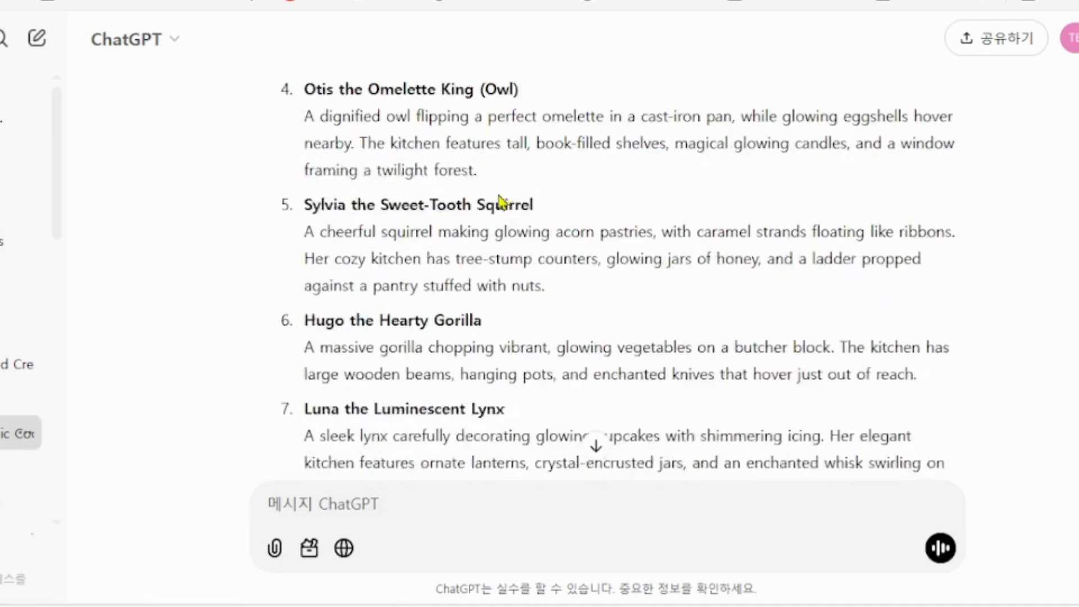
Step: Examine the character names and scene descriptions of the first prompts, from Bruno the Brothmaster to Finn the Flamegrill Fox
{"action": "left_click_drag", "start_coordinate": [307, 226], "coordinate": [491, 229]}
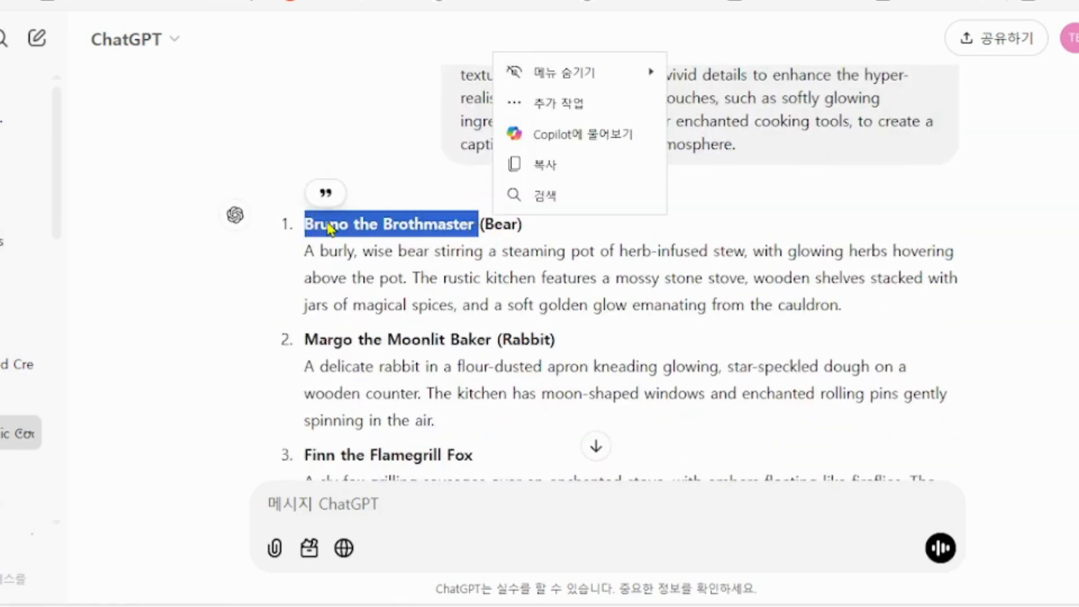
{"action": "double_click", "coordinate": [311, 224]}
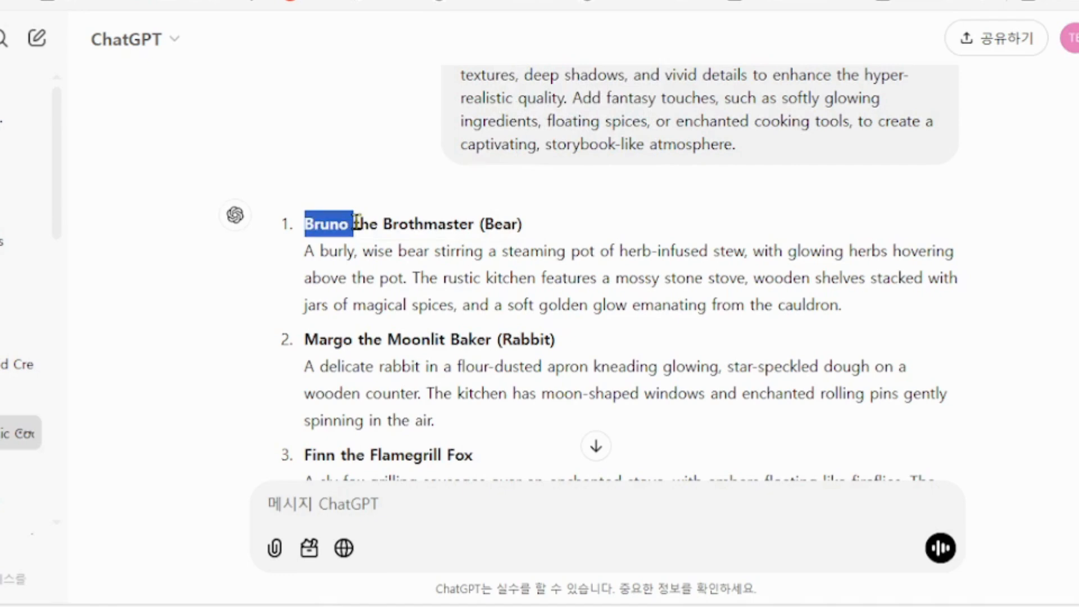
{"action": "double_click", "coordinate": [311, 340]}
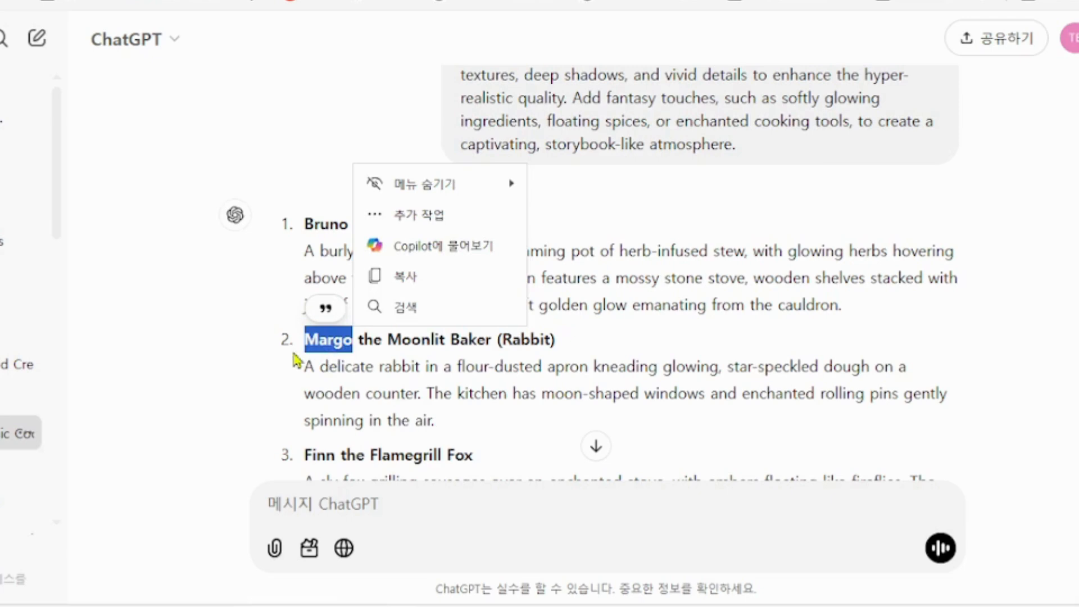
{"action": "left_click", "coordinate": [341, 341]}
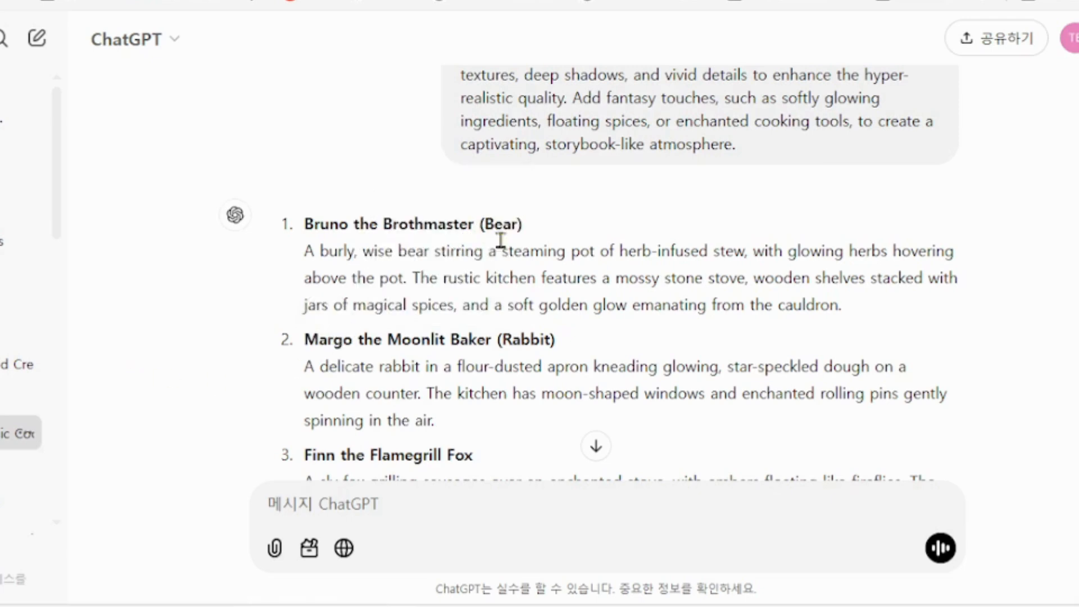
{"action": "scroll", "coordinate": [503, 359], "scroll_direction": "down", "scroll_amount": 3}
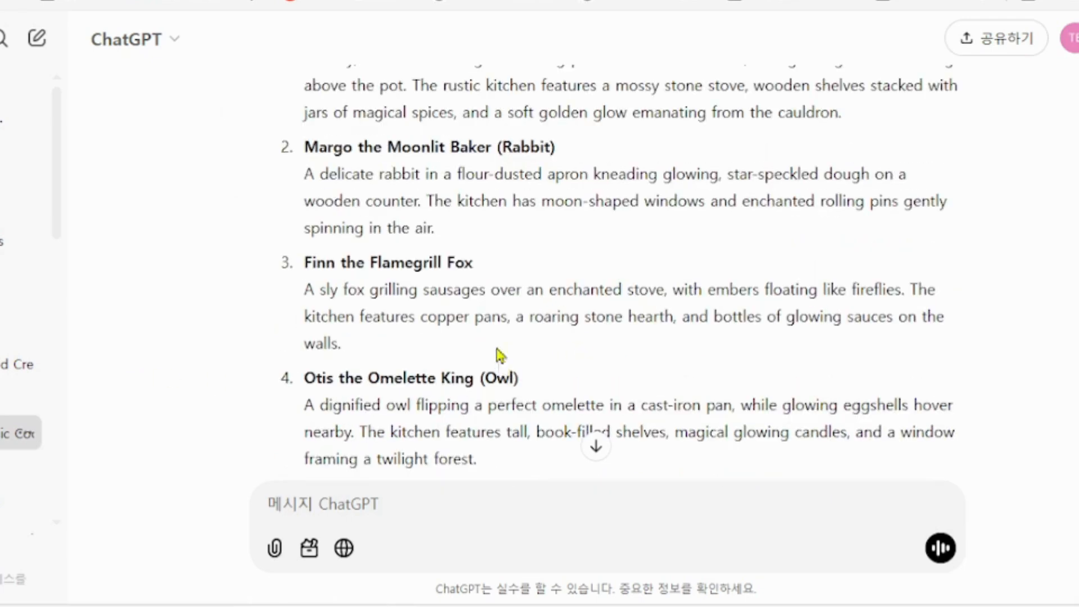
{"action": "scroll", "coordinate": [514, 365], "scroll_direction": "down", "scroll_amount": 3}
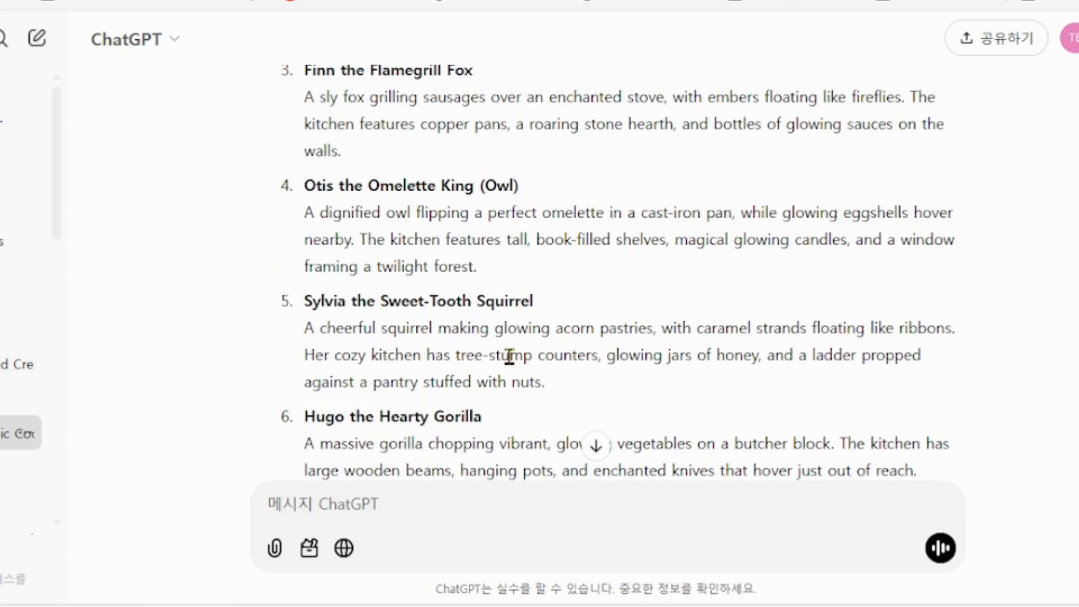
{"action": "scroll", "coordinate": [357, 344], "scroll_direction": "up", "scroll_amount": 3}
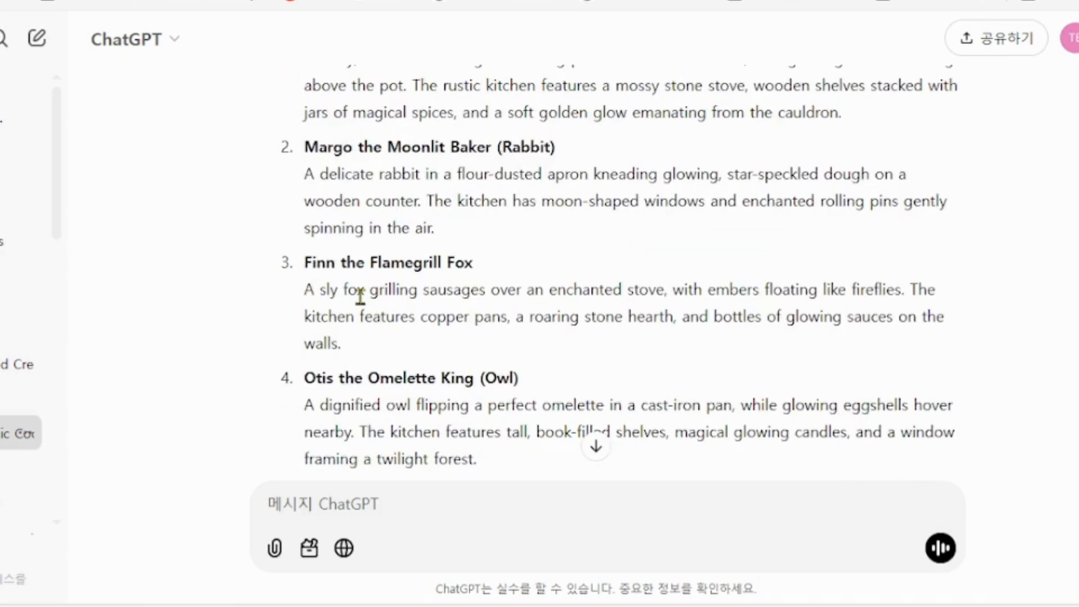
{"action": "left_click_drag", "start_coordinate": [307, 293], "coordinate": [369, 344]}
{"action": "left_click", "coordinate": [443, 277]}
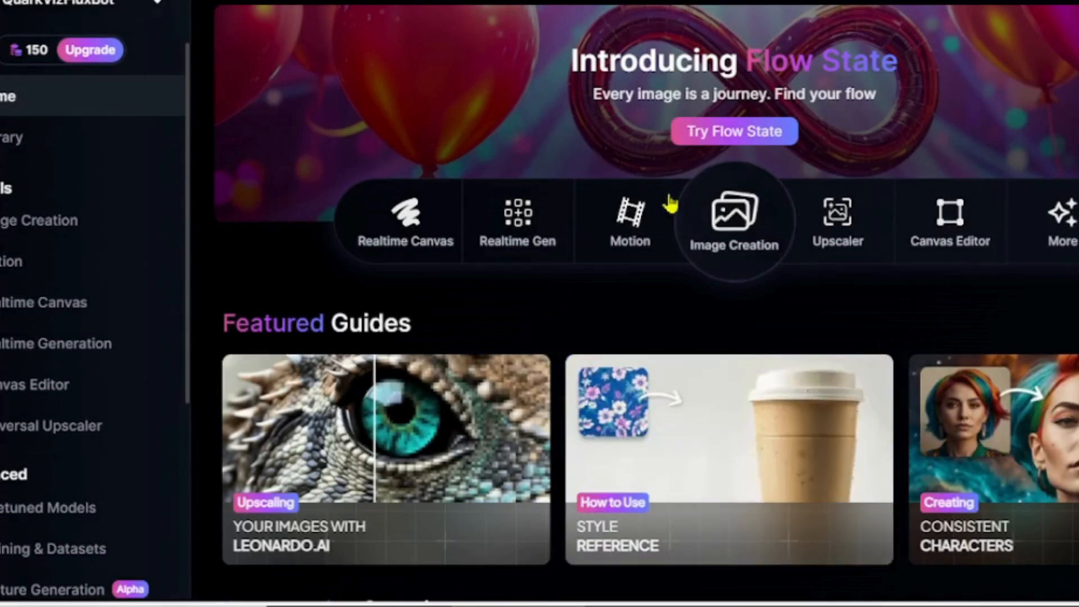
Step: Open Image Creation in Leonardo.Ai and select the Cinematic Kino model preset
{"action": "left_click", "coordinate": [736, 228]}
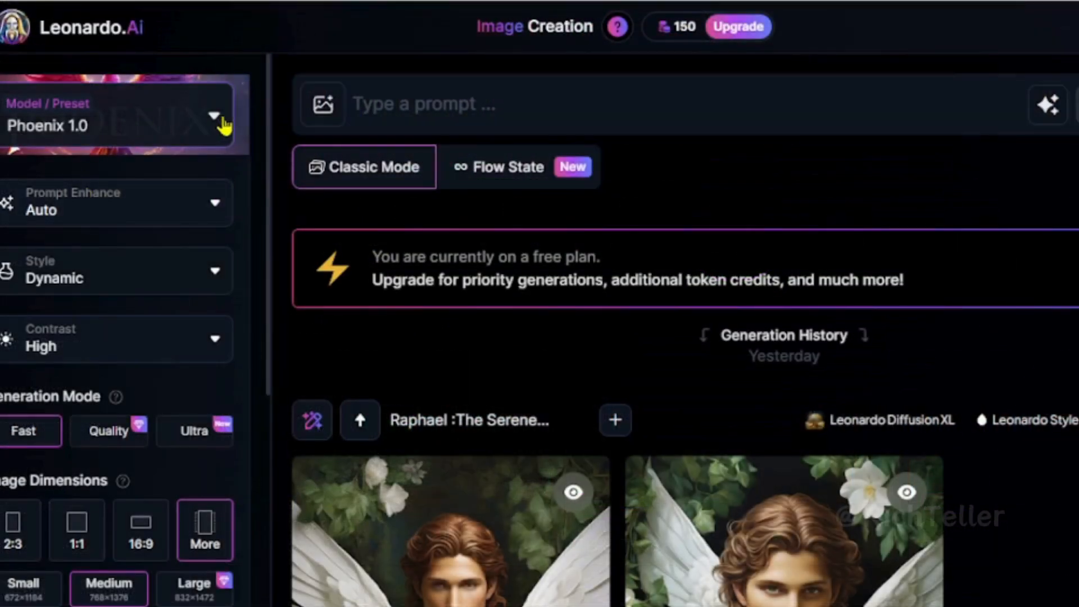
{"action": "left_click", "coordinate": [214, 125]}
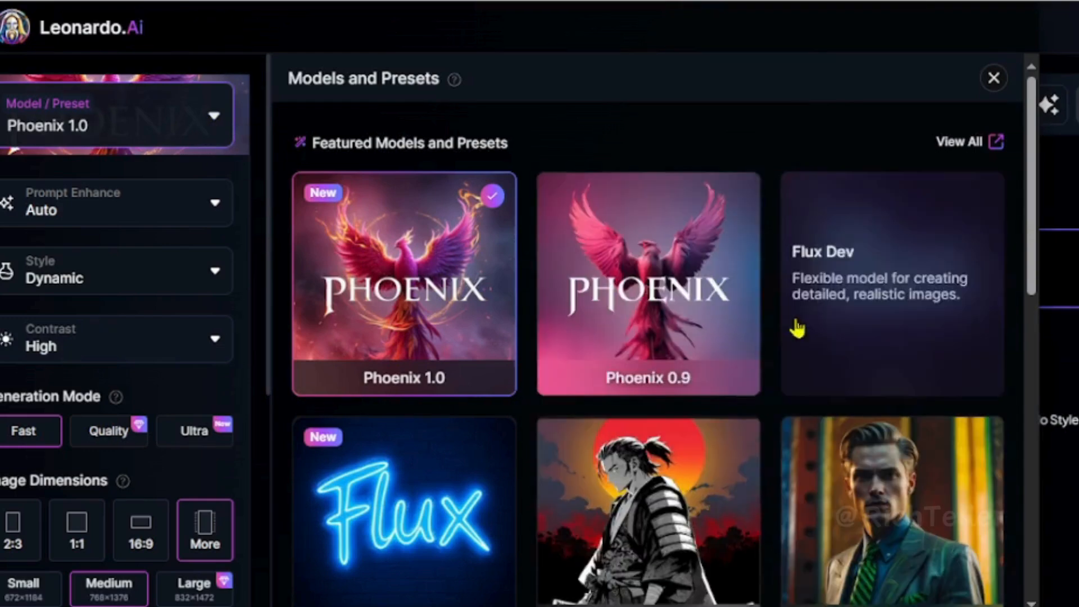
{"action": "scroll", "coordinate": [792, 323], "scroll_direction": "down", "scroll_amount": 2}
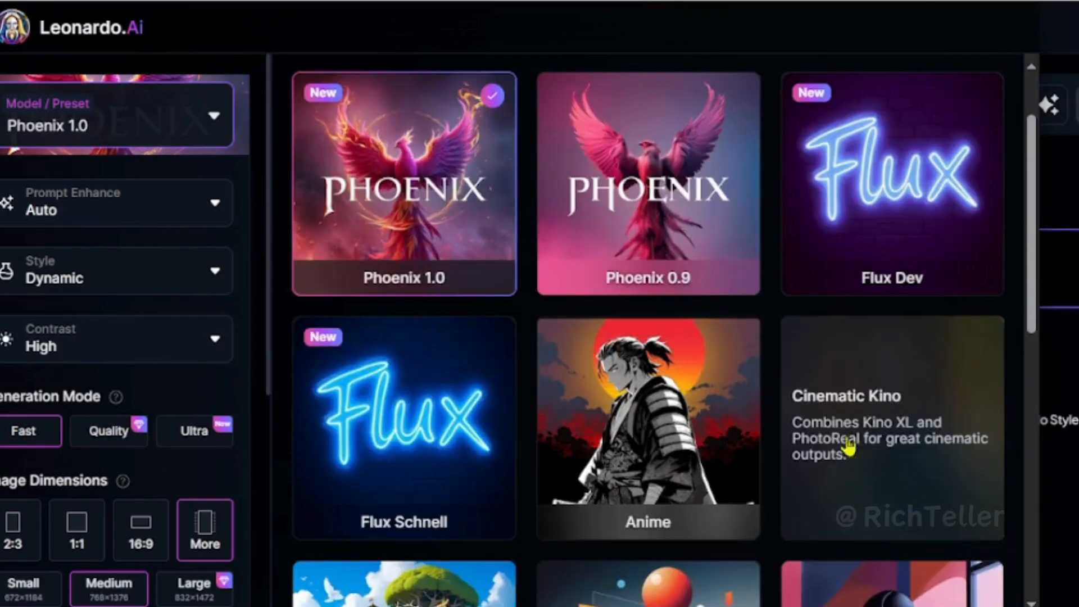
{"action": "left_click", "coordinate": [903, 432]}
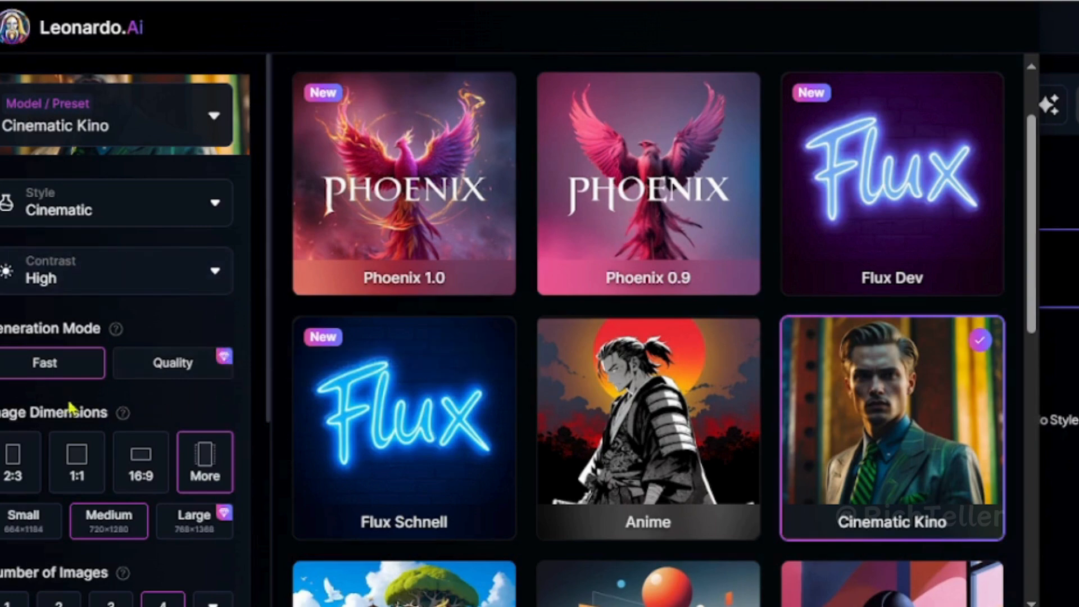
Step: Try the Mobile (9:16) aspect ratio and set the image dimensions to 16:9
{"action": "left_click", "coordinate": [144, 468]}
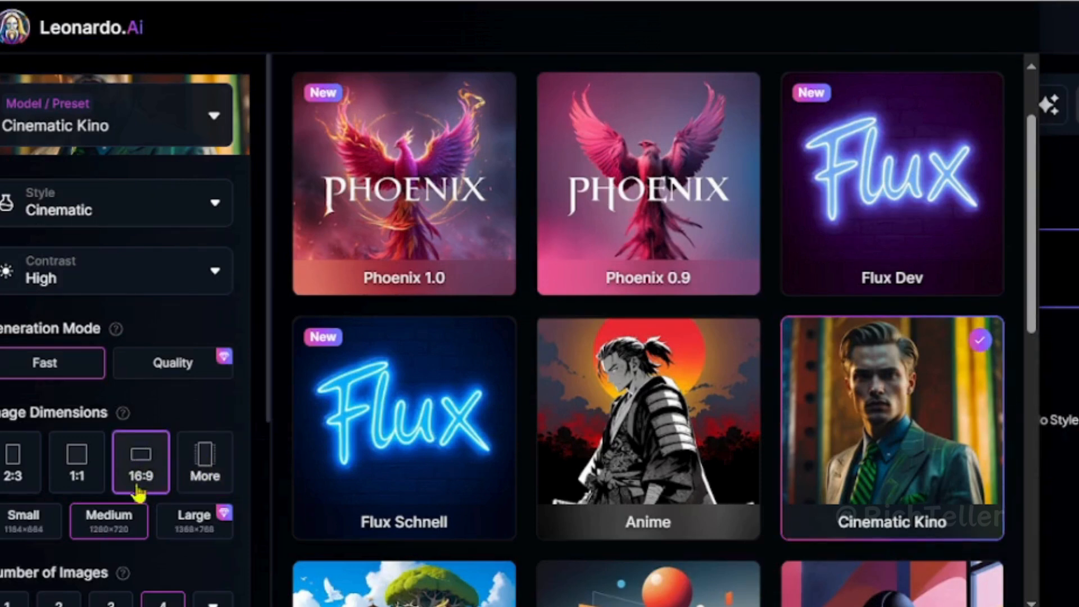
{"action": "left_click", "coordinate": [205, 474]}
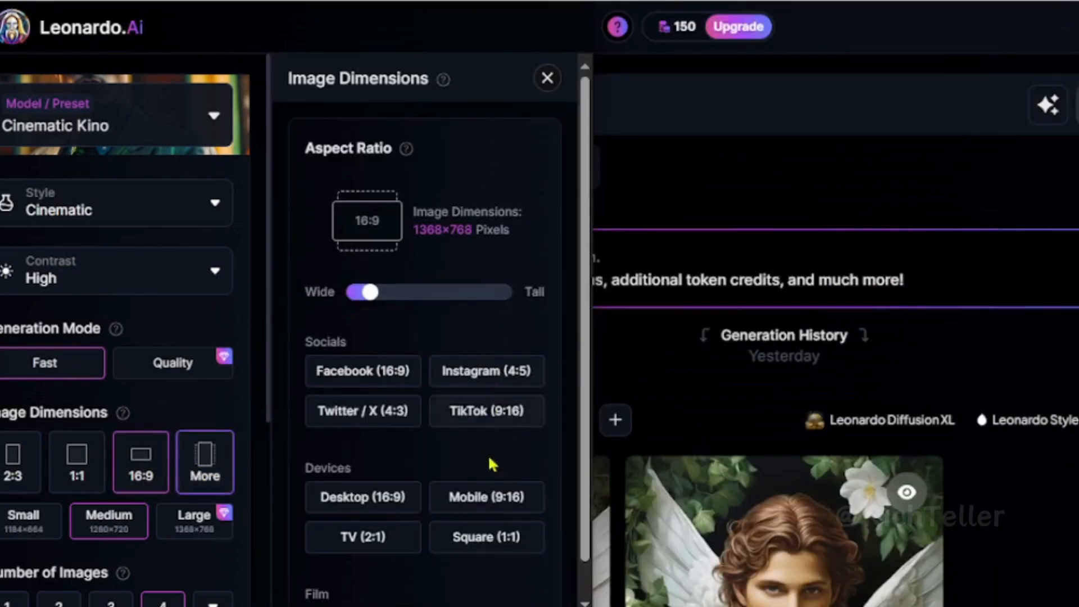
{"action": "left_click", "coordinate": [487, 509]}
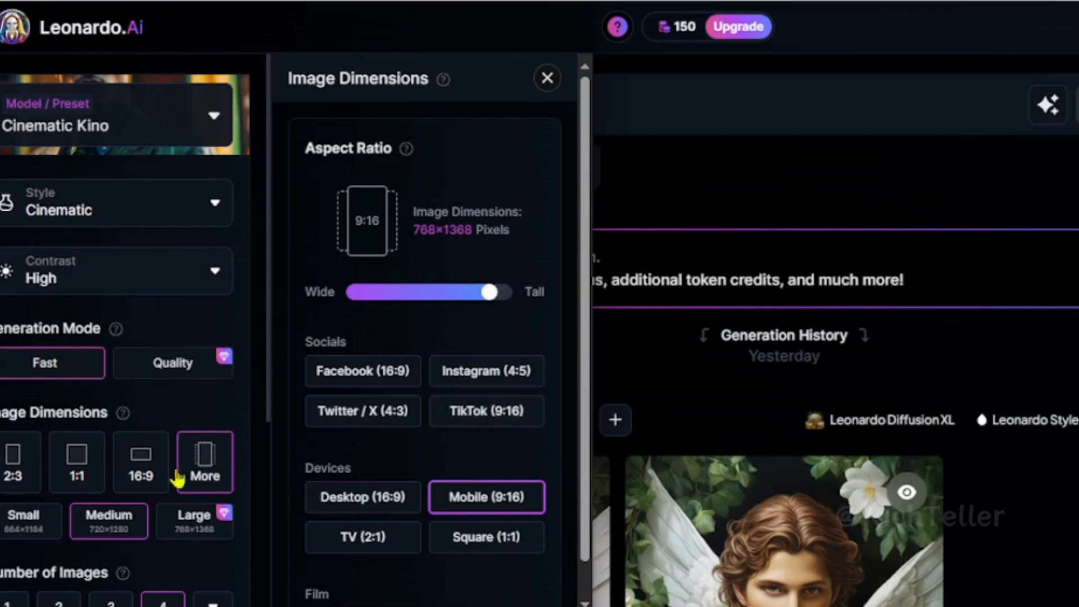
{"action": "left_click", "coordinate": [156, 466]}
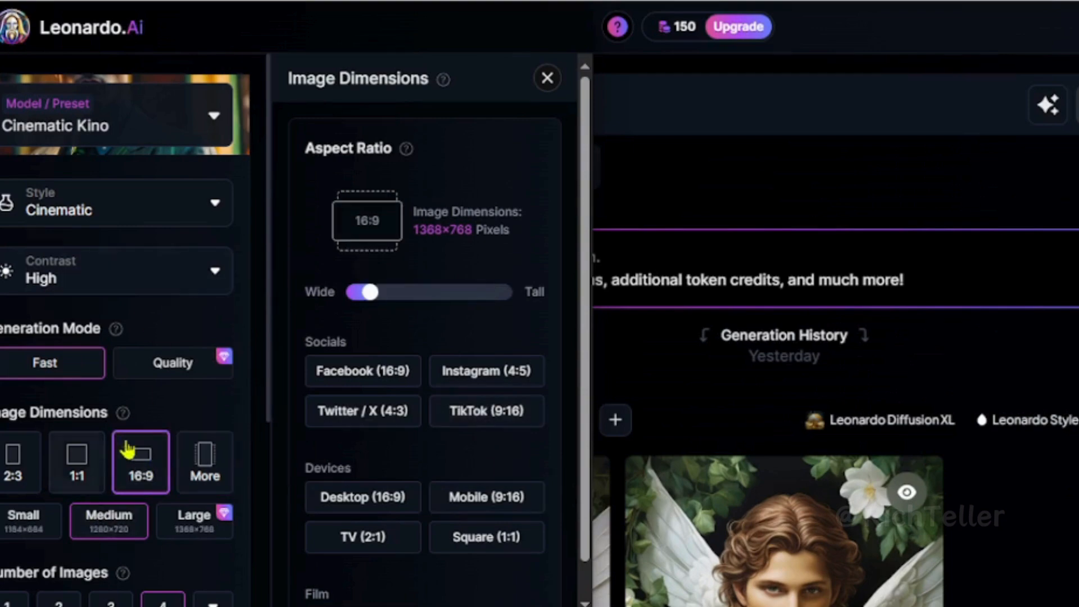
{"action": "left_click", "coordinate": [545, 76]}
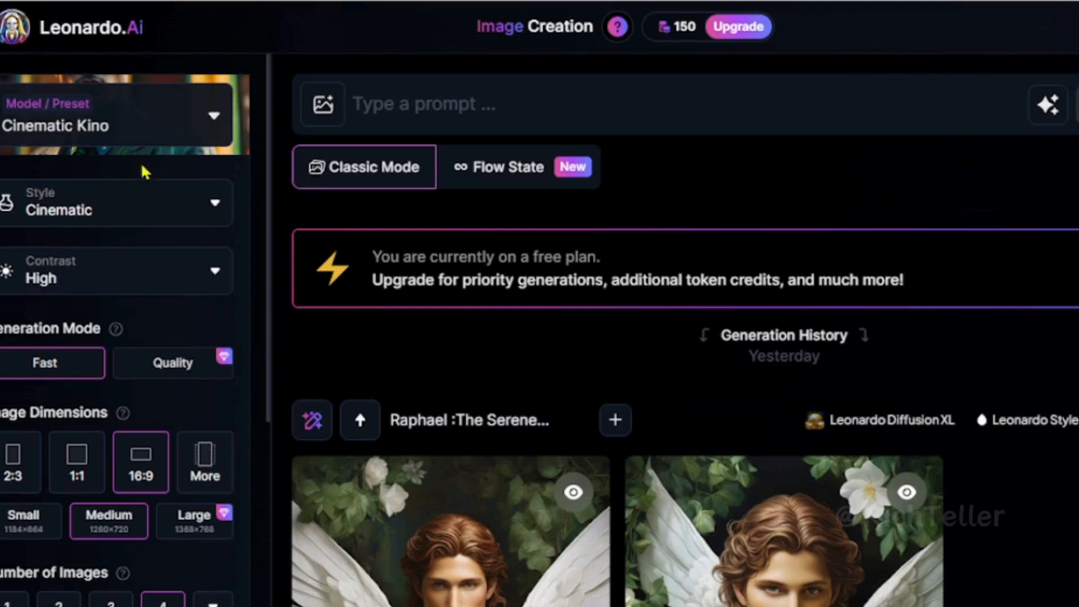
Step: Download all four generated images of the sleek cat crafting glowing rounds of cheese and maximize the image viewer showing the last one
{"action": "left_click", "coordinate": [437, 104]}
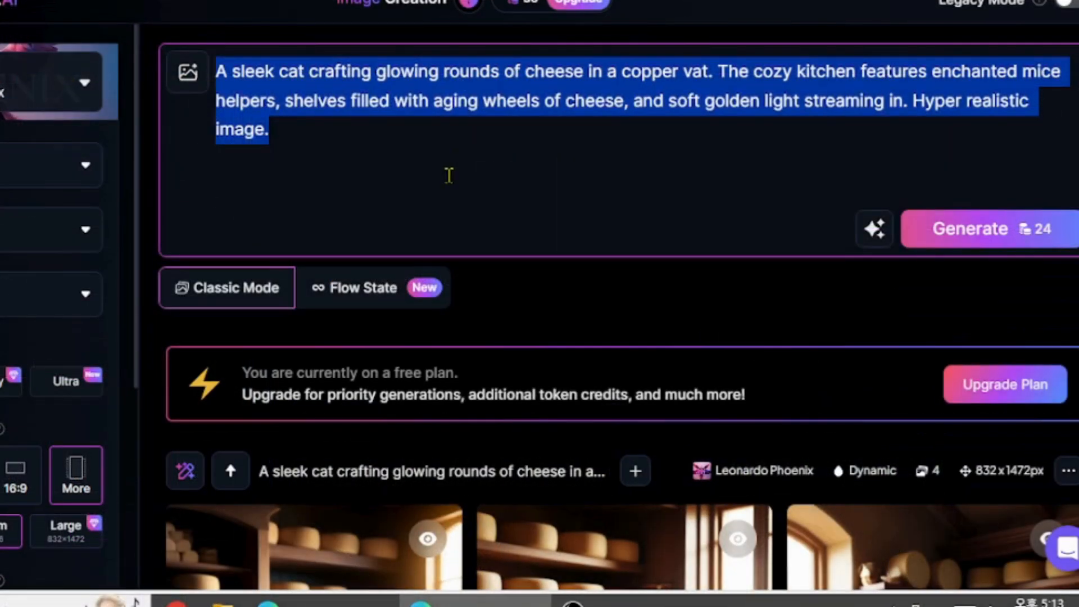
{"action": "left_click", "coordinate": [444, 186]}
{"action": "scroll", "coordinate": [409, 215], "scroll_direction": "down", "scroll_amount": 10}
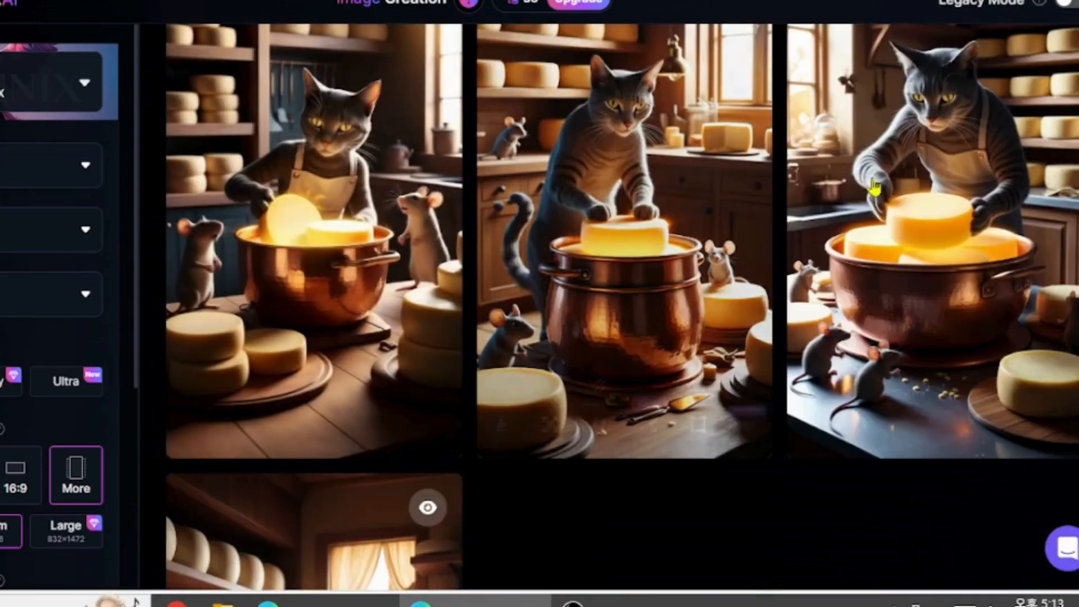
{"action": "scroll", "coordinate": [605, 234], "scroll_direction": "down", "scroll_amount": 5}
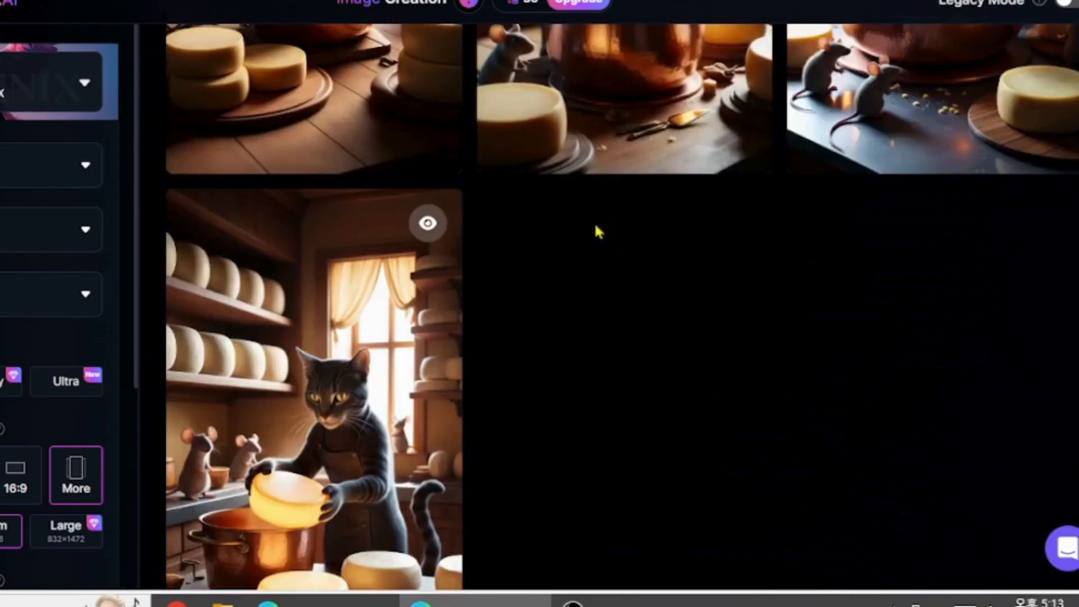
{"action": "scroll", "coordinate": [585, 245], "scroll_direction": "down", "scroll_amount": 2}
{"action": "scroll", "coordinate": [562, 258], "scroll_direction": "up", "scroll_amount": 8}
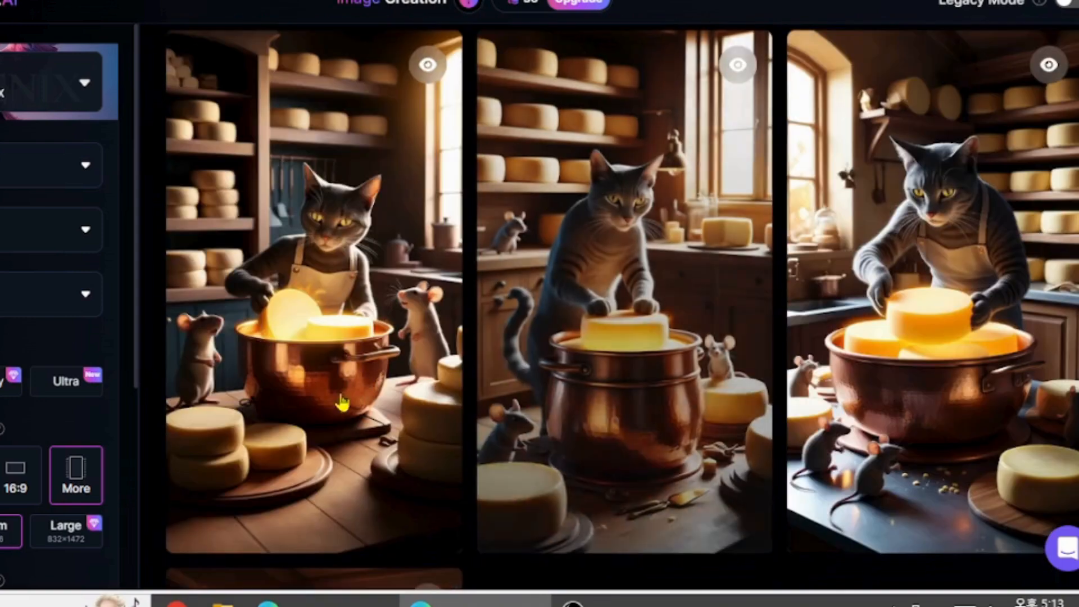
{"action": "left_click", "coordinate": [191, 520]}
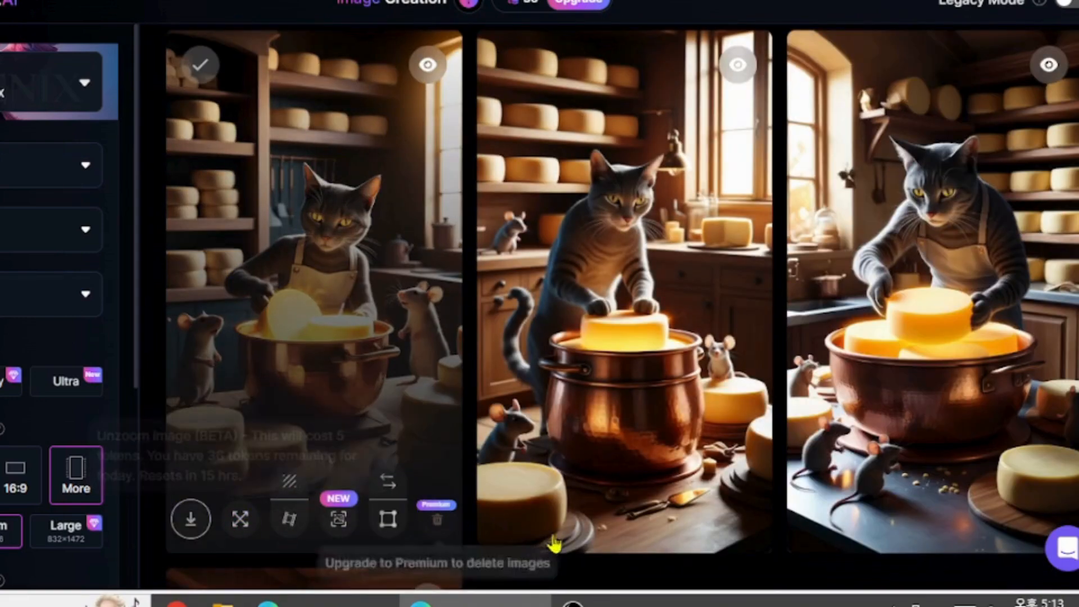
{"action": "left_click", "coordinate": [520, 519]}
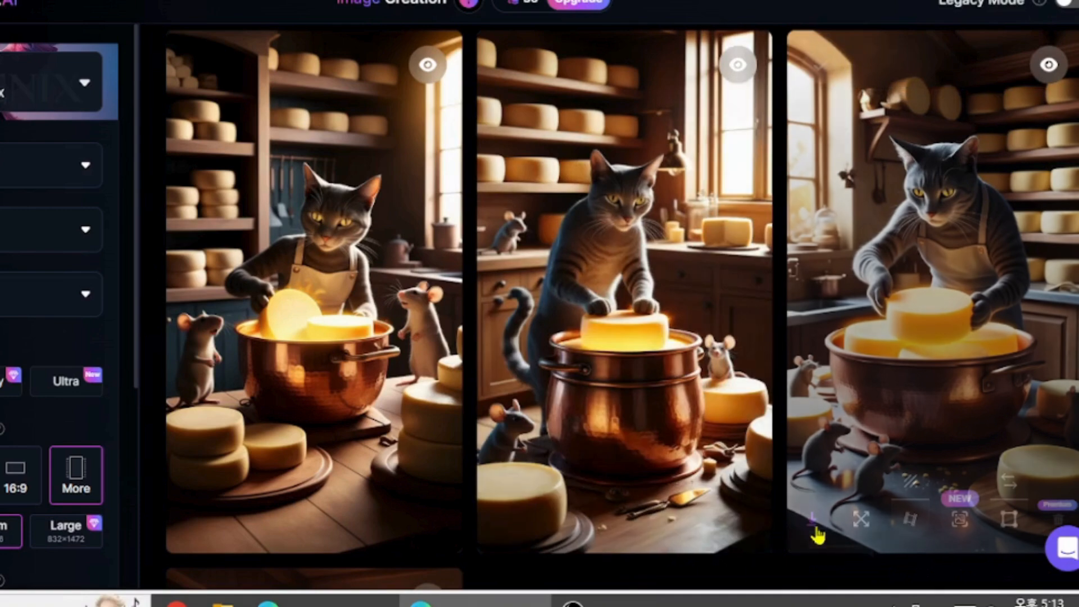
{"action": "scroll", "coordinate": [458, 212], "scroll_direction": "down", "scroll_amount": 10}
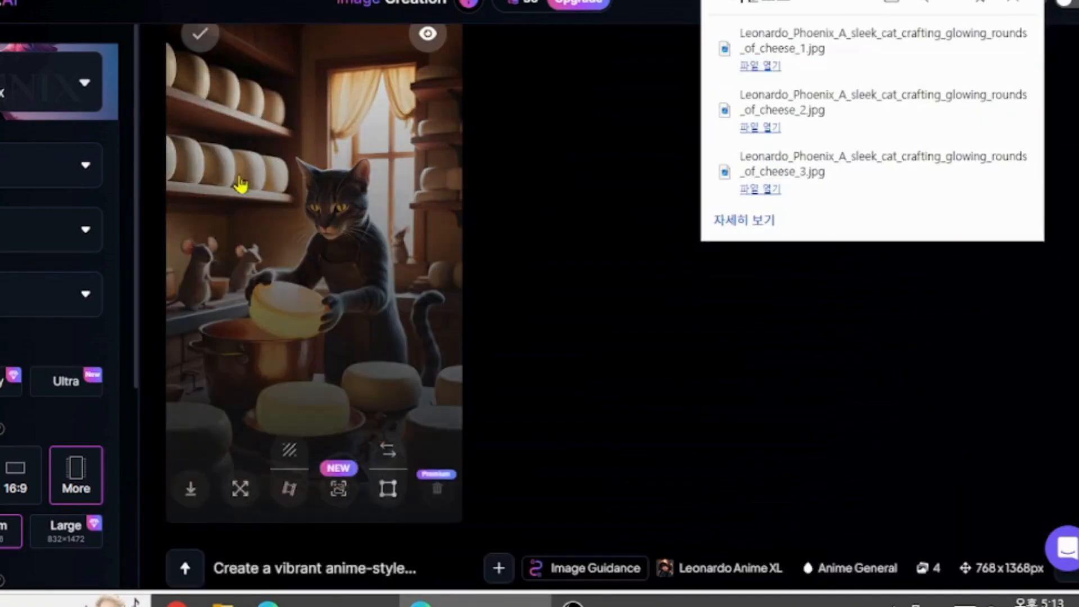
{"action": "left_click", "coordinate": [194, 494]}
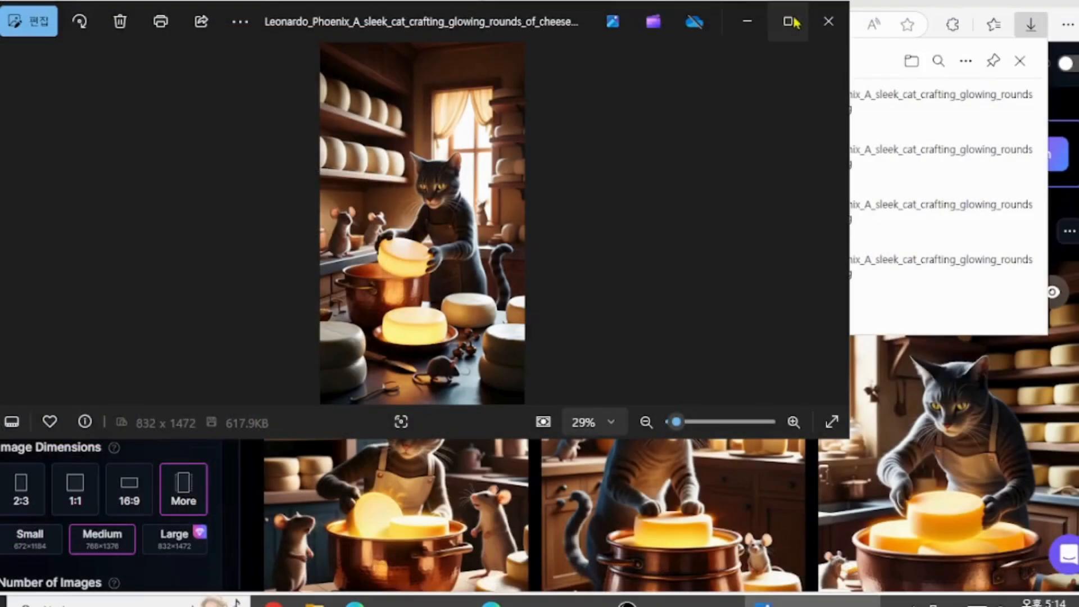
{"action": "left_click", "coordinate": [793, 22]}
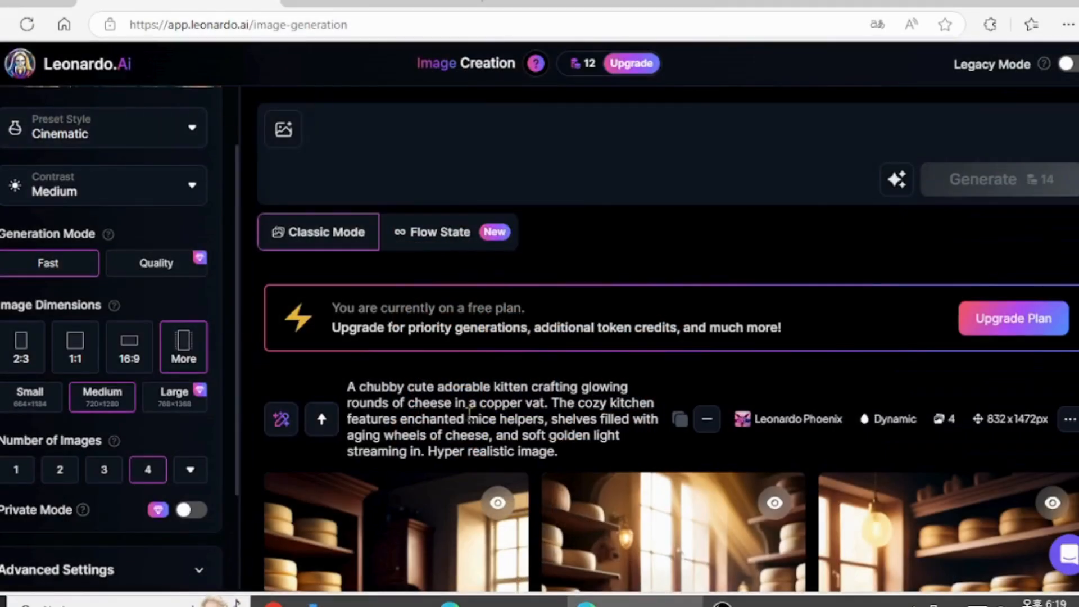
Step: Compare the images generated for the chubby cute adorable kitten prompt with those for the sleek cat prompt
{"action": "scroll", "coordinate": [605, 279], "scroll_direction": "down", "scroll_amount": 3}
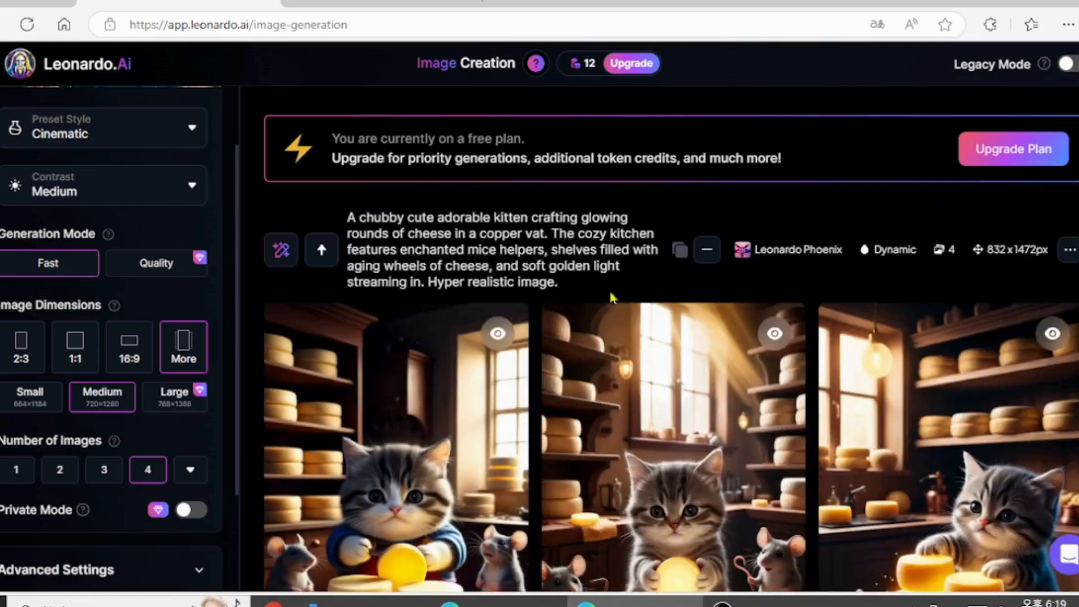
{"action": "scroll", "coordinate": [842, 433], "scroll_direction": "down", "scroll_amount": 4}
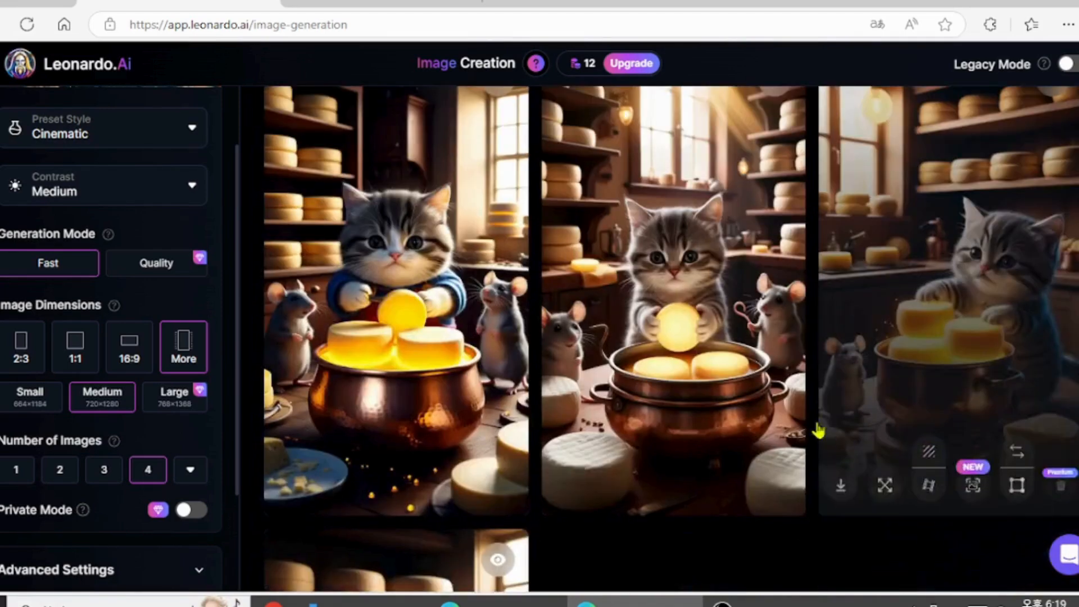
{"action": "scroll", "coordinate": [378, 414], "scroll_direction": "down", "scroll_amount": 10}
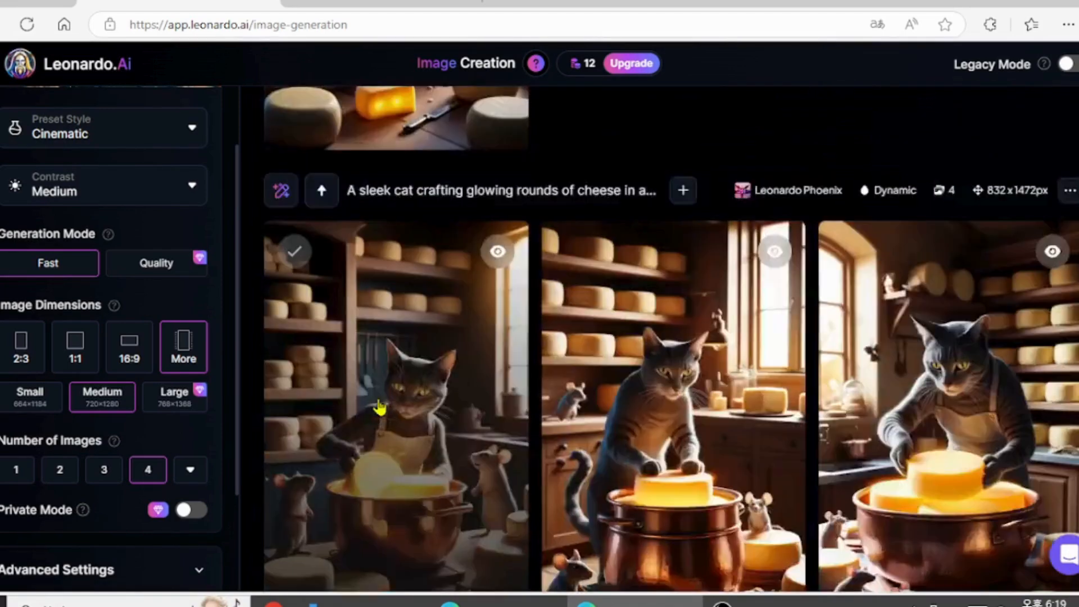
{"action": "scroll", "coordinate": [380, 408], "scroll_direction": "down", "scroll_amount": 2}
{"action": "scroll", "coordinate": [629, 393], "scroll_direction": "down", "scroll_amount": 5}
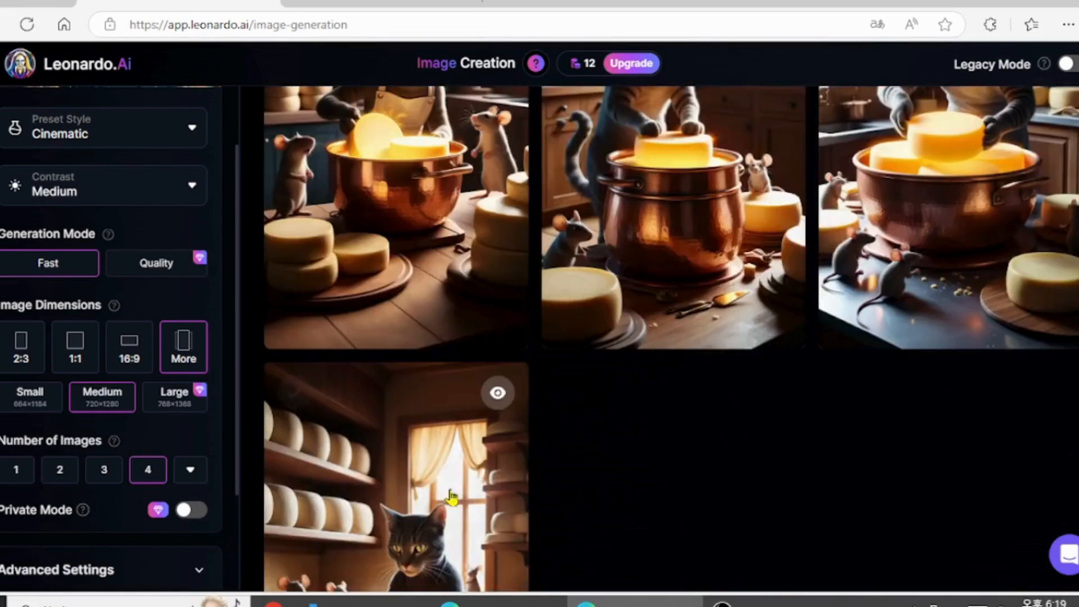
{"action": "scroll", "coordinate": [459, 483], "scroll_direction": "down", "scroll_amount": 1}
{"action": "scroll", "coordinate": [429, 420], "scroll_direction": "down", "scroll_amount": 3}
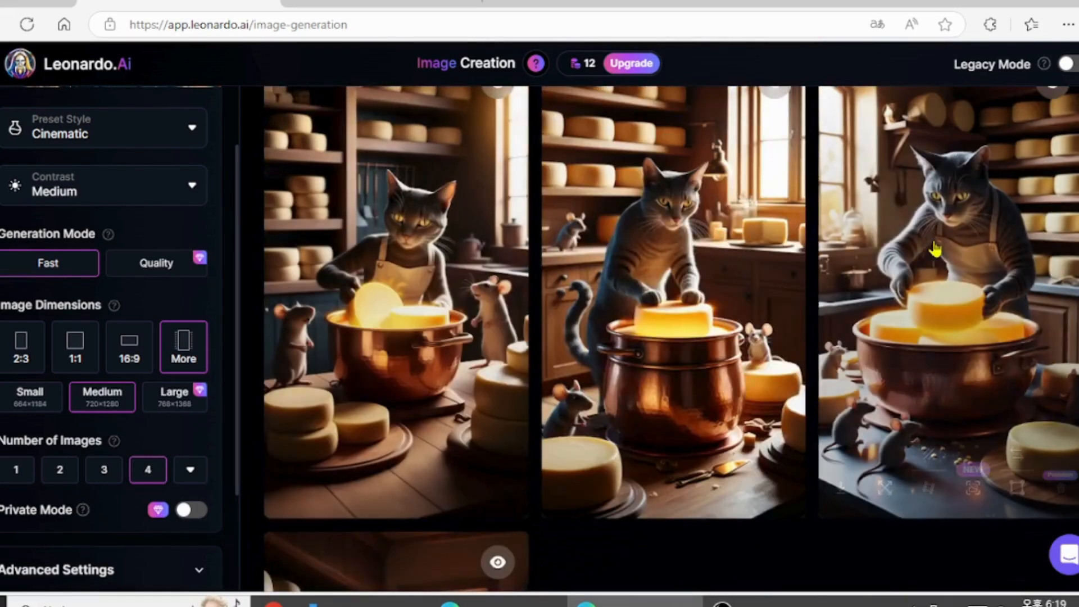
Step: Review the generated sleek cat and chubby kitten images and maximize the viewer for a downloaded kitten image
{"action": "scroll", "coordinate": [929, 248], "scroll_direction": "down", "scroll_amount": 3}
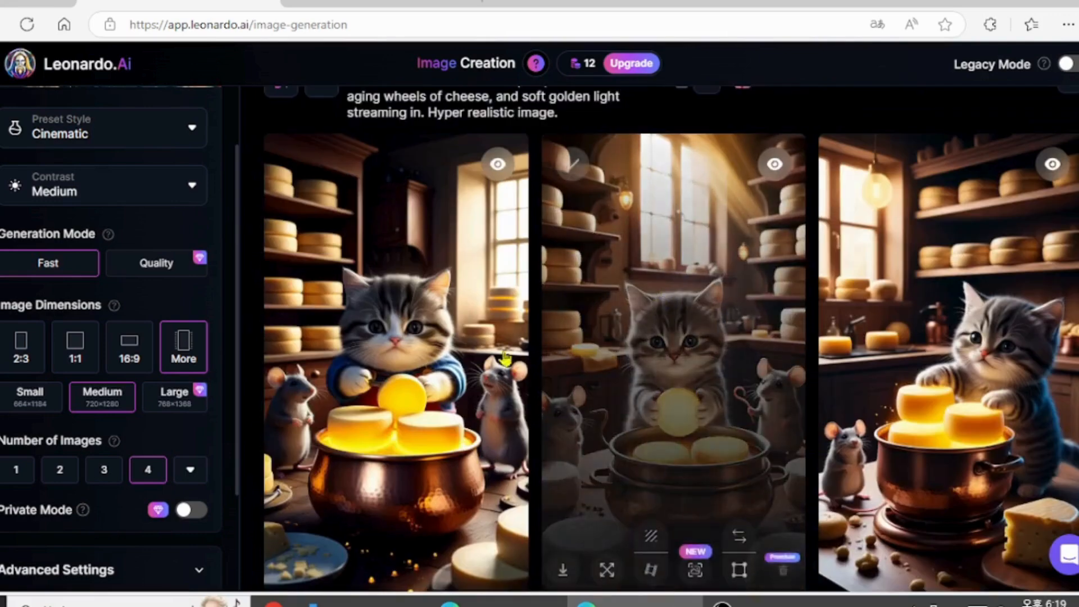
{"action": "scroll", "coordinate": [388, 436], "scroll_direction": "down", "scroll_amount": 3}
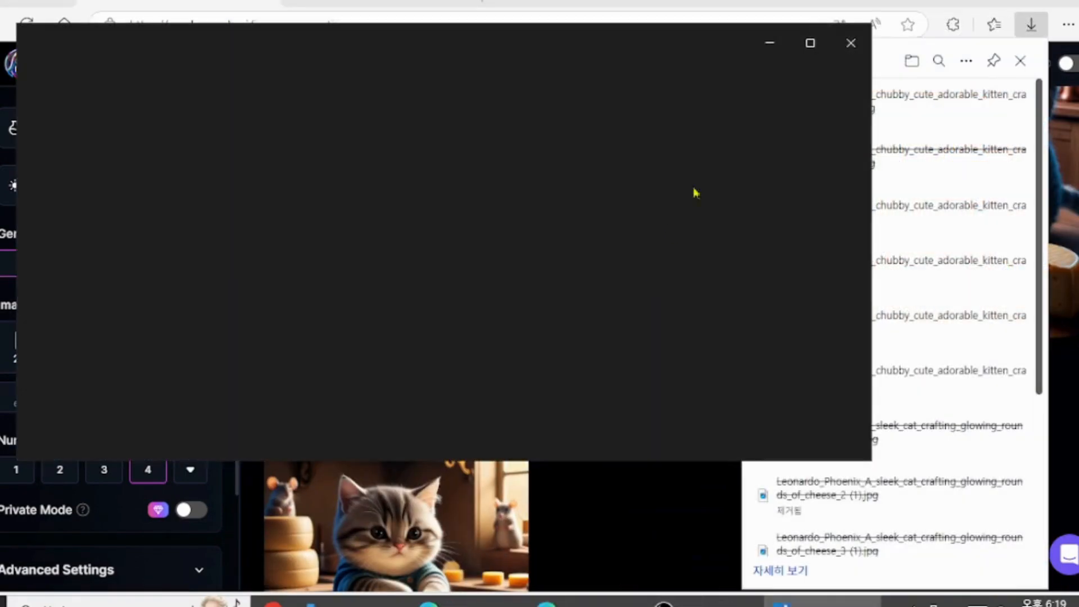
{"action": "left_click", "coordinate": [815, 42]}
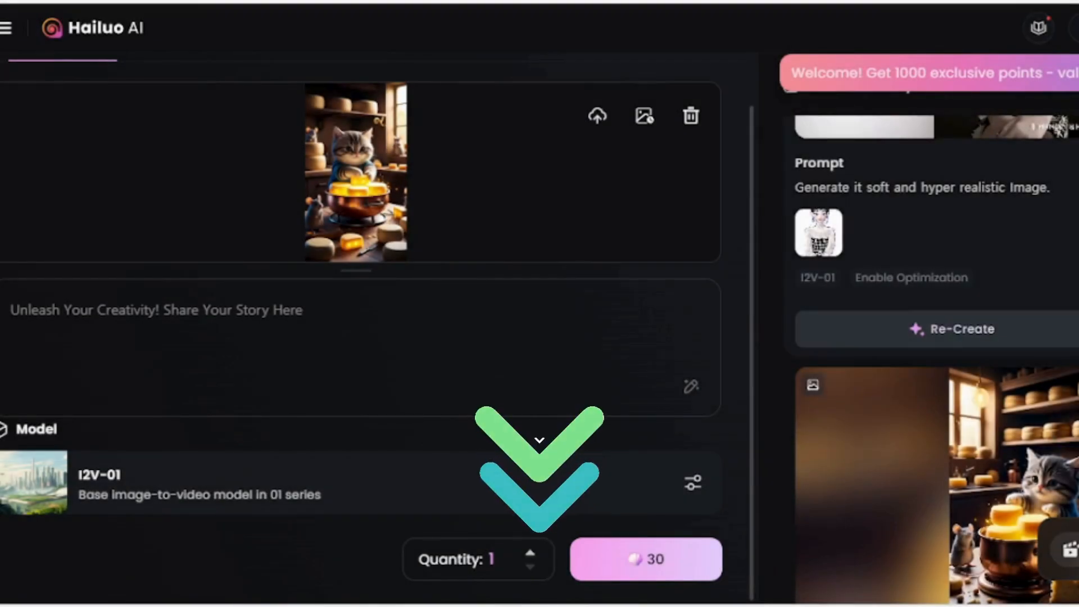
Step: In Hailuo AI, delete the video prompted "Generate it soft and hyper realistic Image." and review the generated videos of the cheese-making cats
{"action": "left_click", "coordinate": [691, 116]}
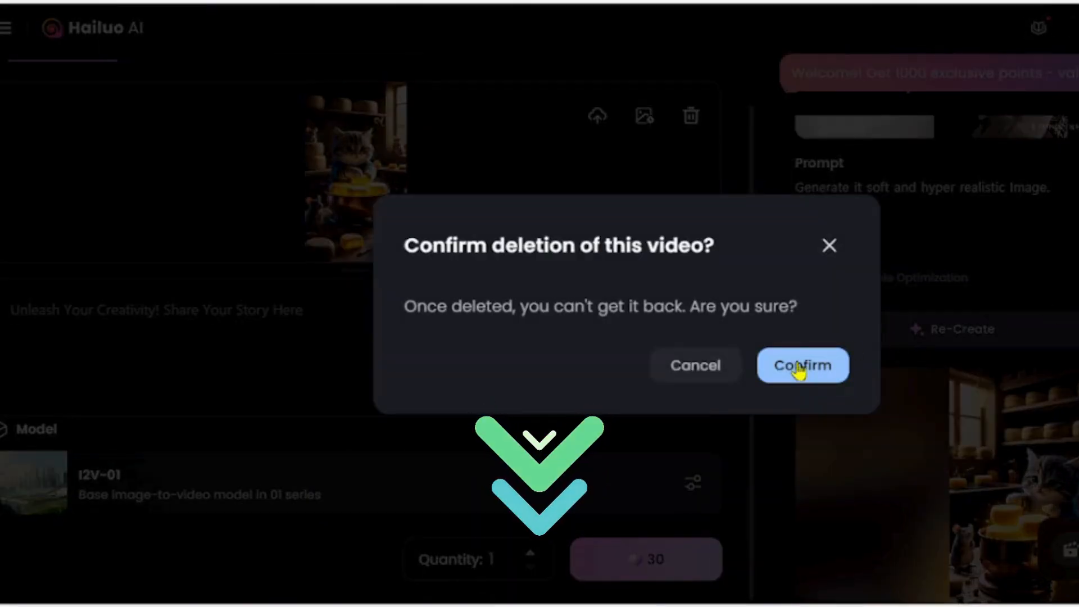
{"action": "left_click", "coordinate": [802, 366]}
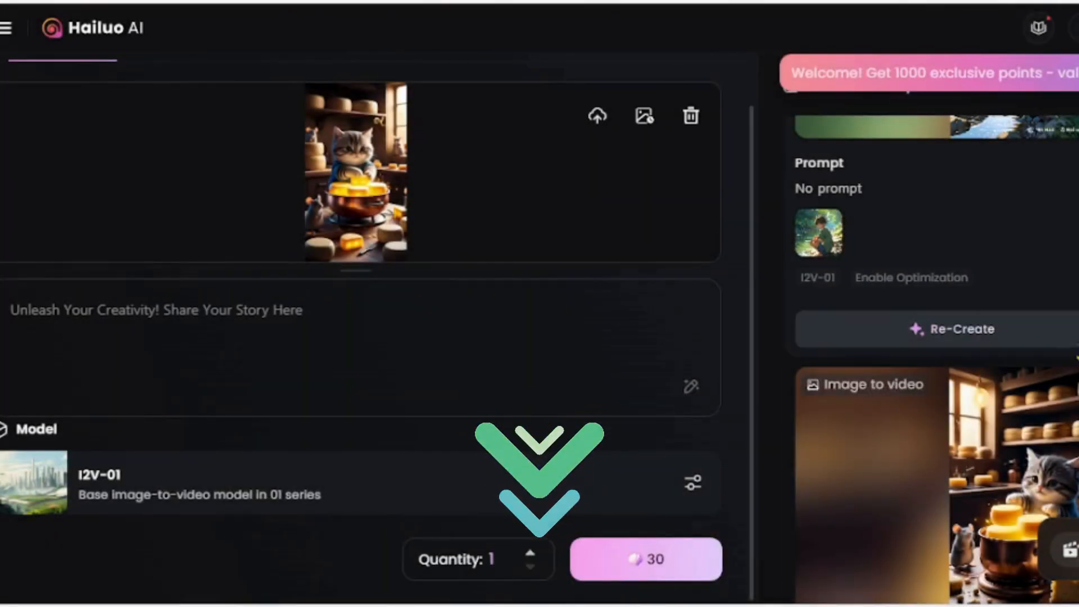
{"action": "scroll", "coordinate": [1073, 355], "scroll_direction": "down", "scroll_amount": 3}
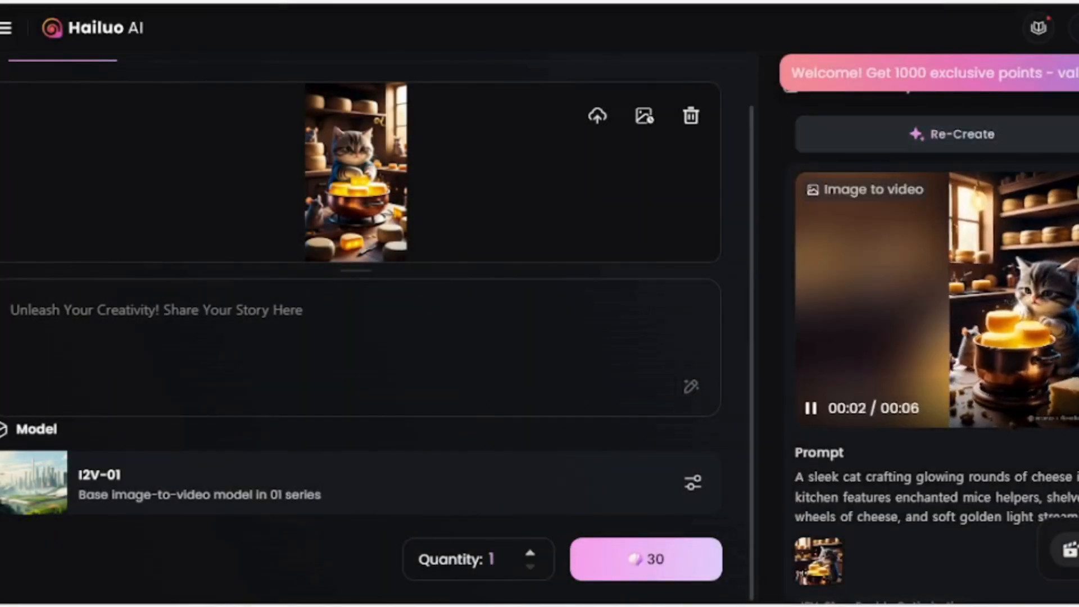
{"action": "scroll", "coordinate": [1074, 347], "scroll_direction": "down", "scroll_amount": 10}
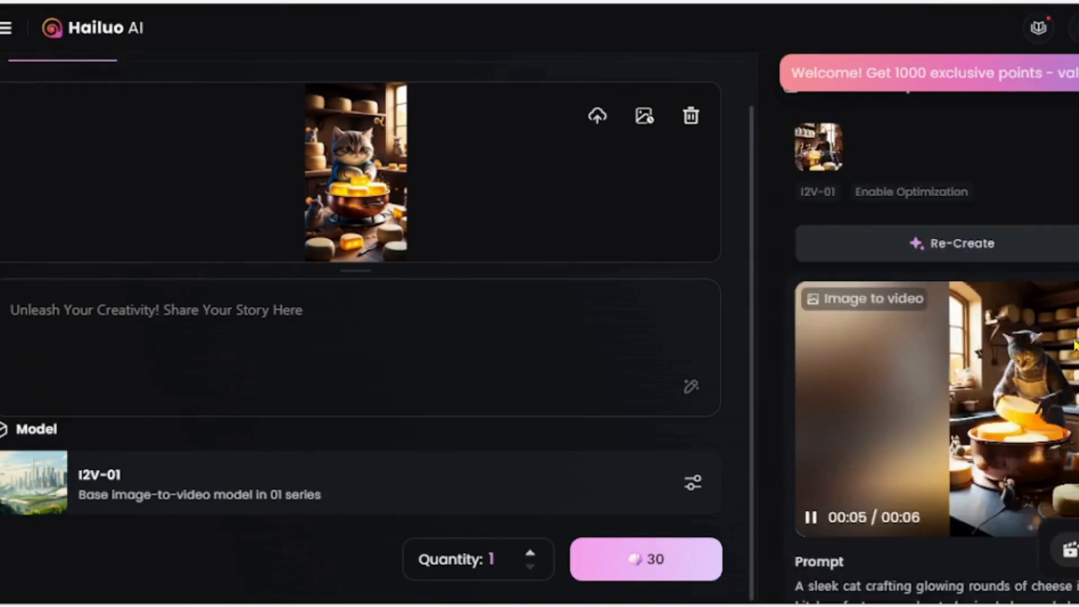
{"action": "scroll", "coordinate": [1073, 347], "scroll_direction": "down", "scroll_amount": 3}
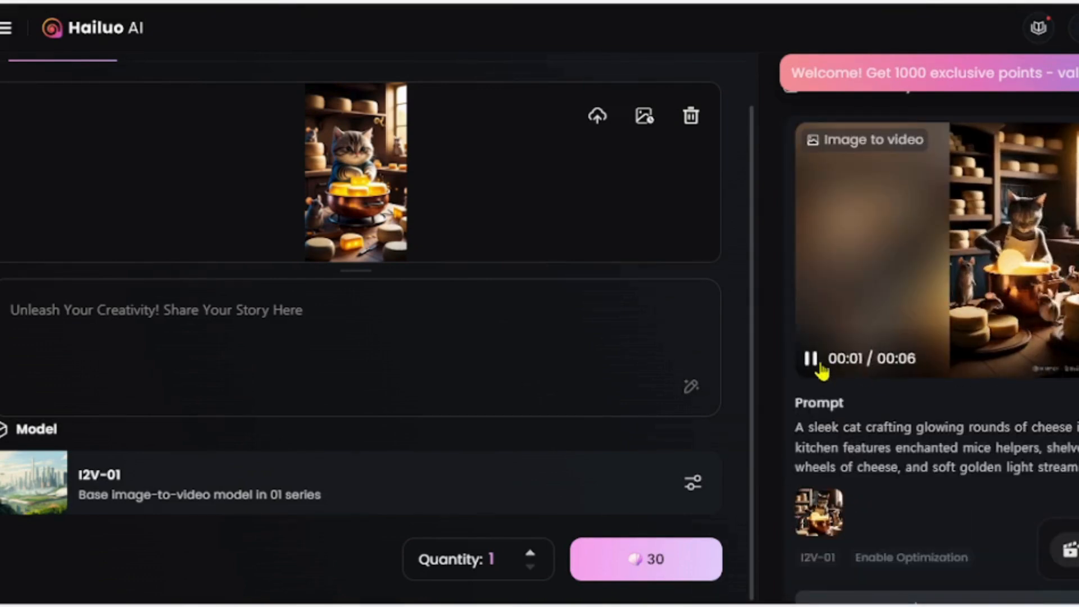
{"action": "left_click", "coordinate": [1036, 279]}
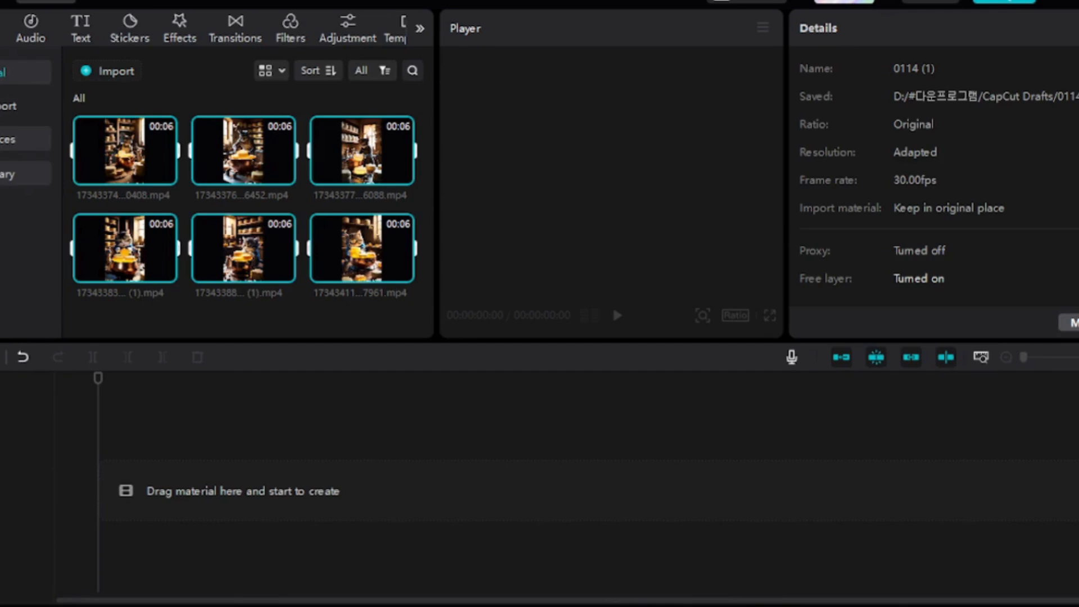
Step: In CapCut, place the six imported cat videos in sequence on the main track, starting at 00:00
{"action": "left_click", "coordinate": [106, 153]}
{"action": "left_click_drag", "start_coordinate": [107, 153], "coordinate": [129, 464]}
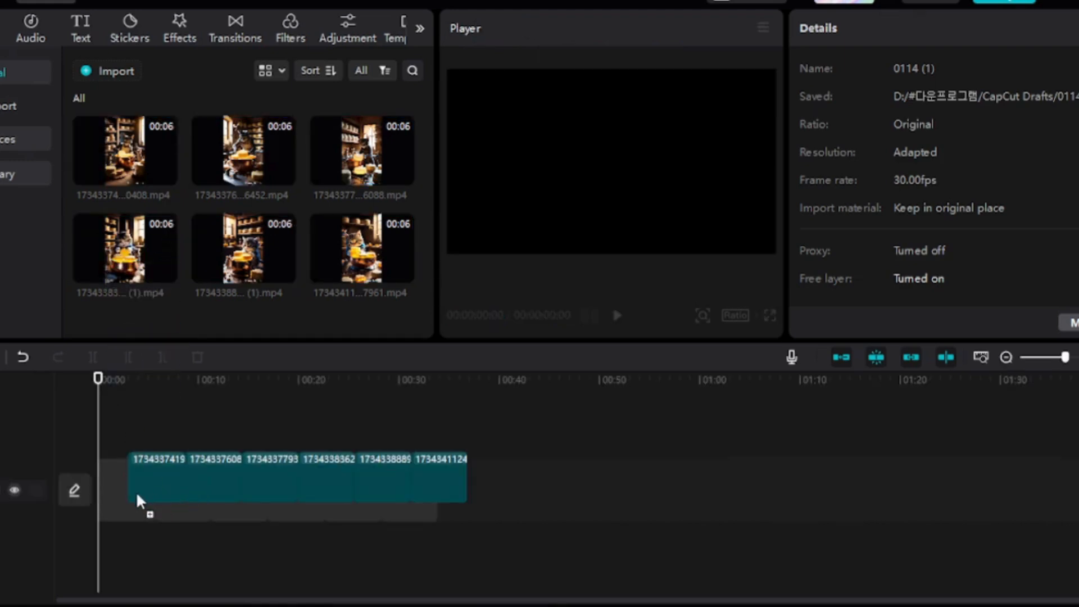
{"action": "left_click_drag", "start_coordinate": [129, 509], "coordinate": [135, 502]}
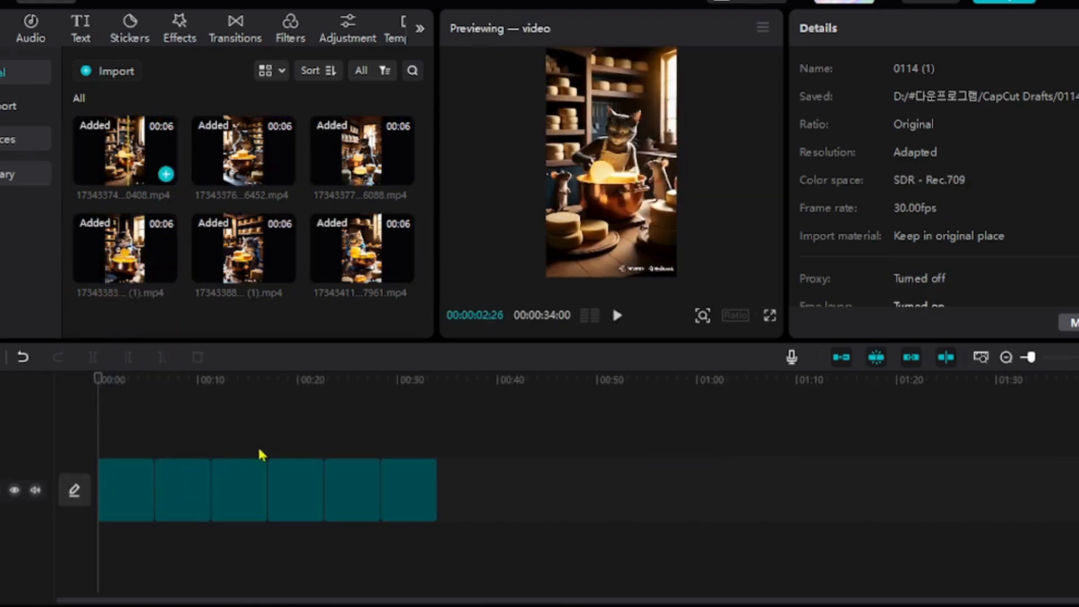
{"action": "left_click", "coordinate": [533, 504]}
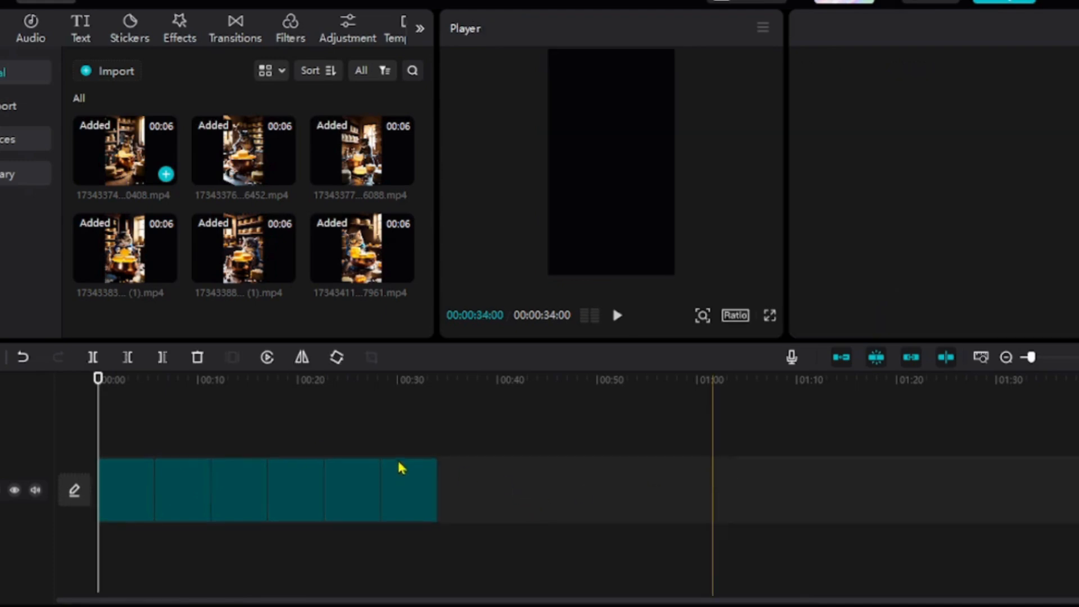
{"action": "left_click", "coordinate": [431, 436]}
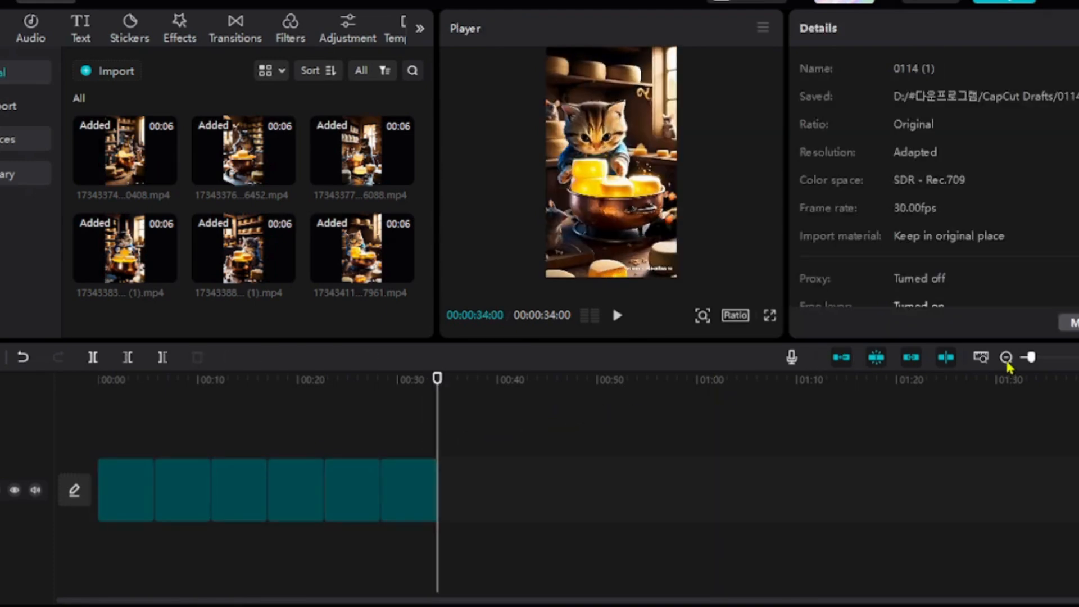
{"action": "left_click_drag", "start_coordinate": [1031, 360], "coordinate": [1036, 362]}
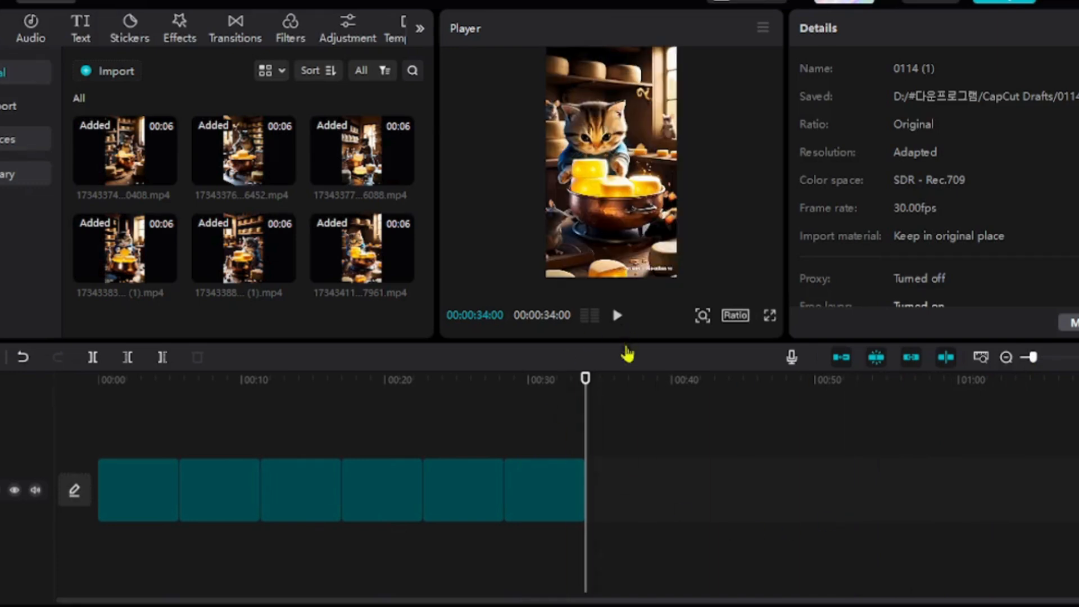
Step: Play the assembled clips to check the sequence and return the playhead to the start of the timeline
{"action": "left_click", "coordinate": [617, 317]}
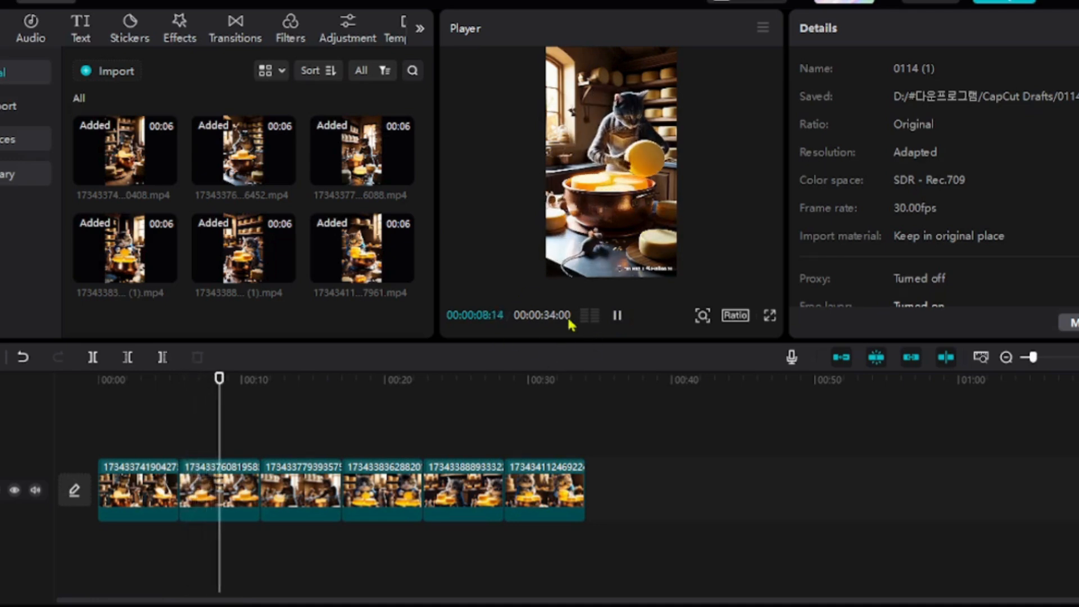
{"action": "left_click", "coordinate": [618, 318]}
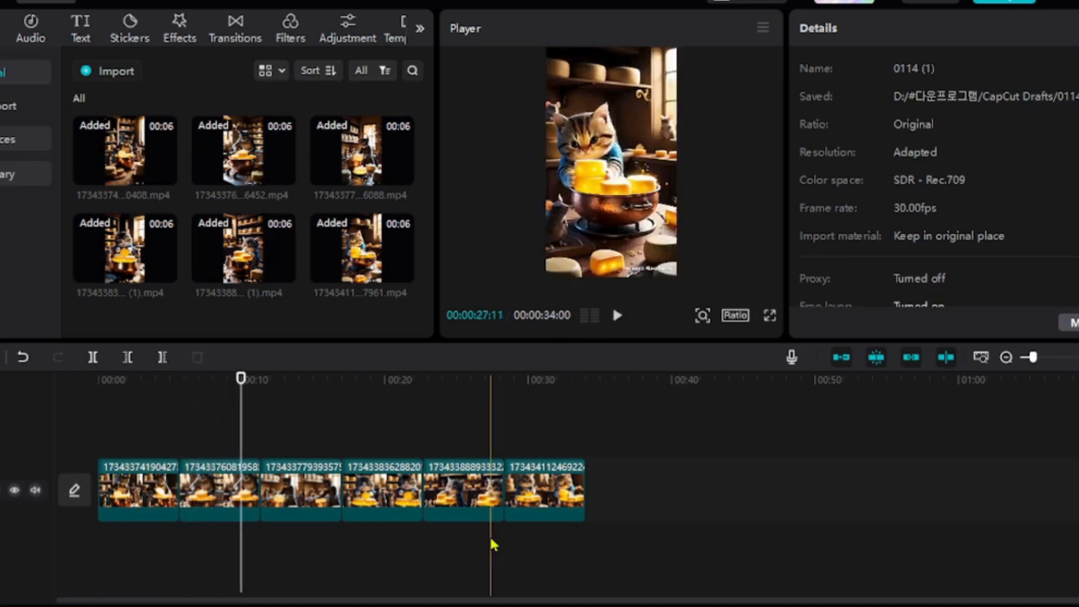
{"action": "left_click_drag", "start_coordinate": [240, 388], "coordinate": [98, 391]}
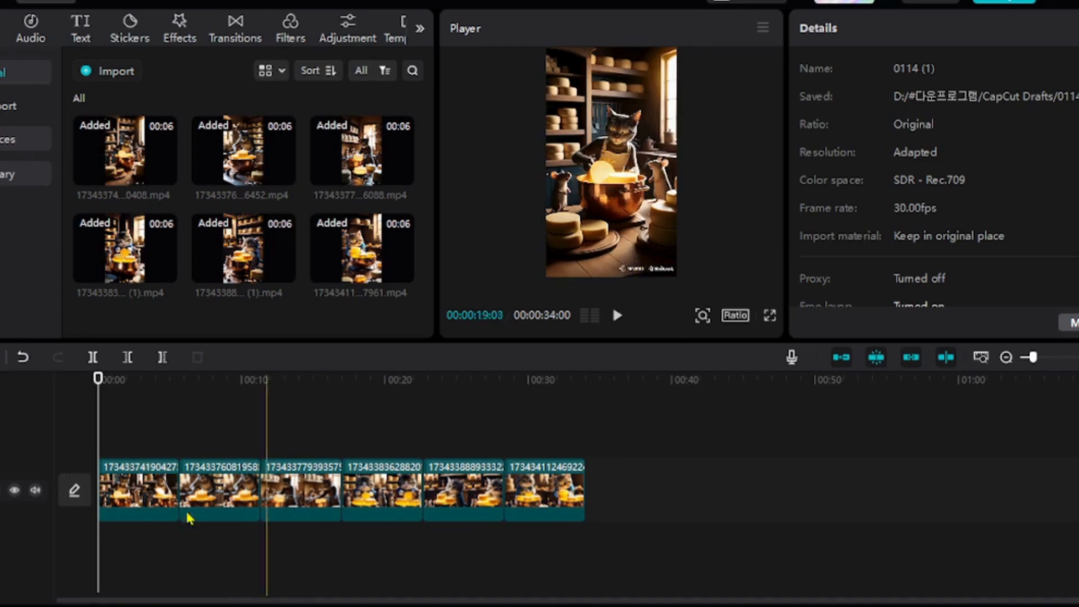
Step: Enlarge the first clip on the timeline to a scale of 112%
{"action": "left_click", "coordinate": [159, 490]}
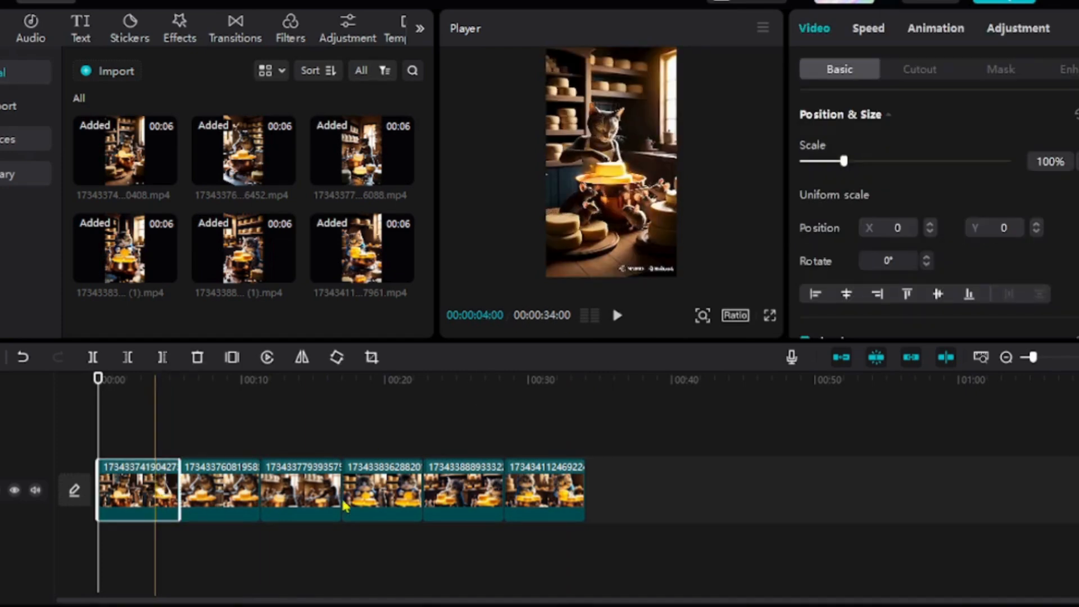
{"action": "left_click", "coordinate": [413, 416]}
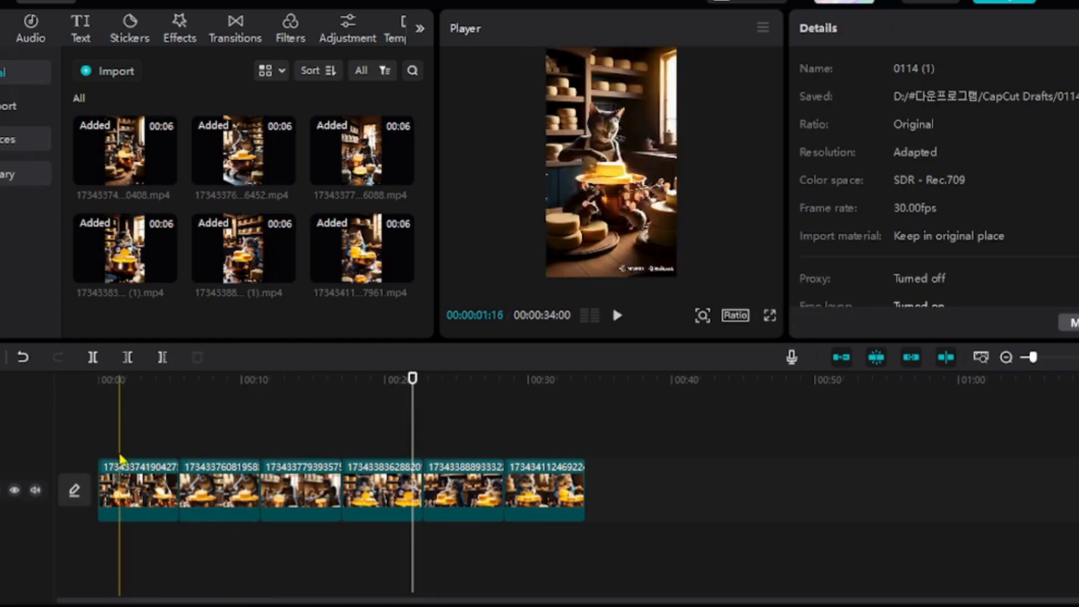
{"action": "left_click", "coordinate": [123, 433]}
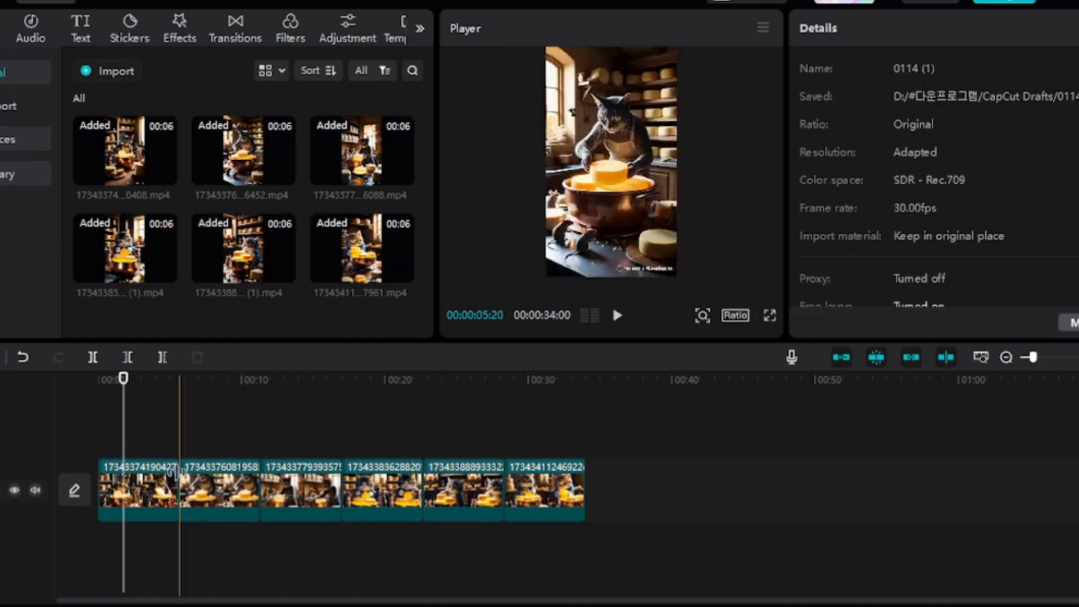
{"action": "left_click", "coordinate": [171, 483]}
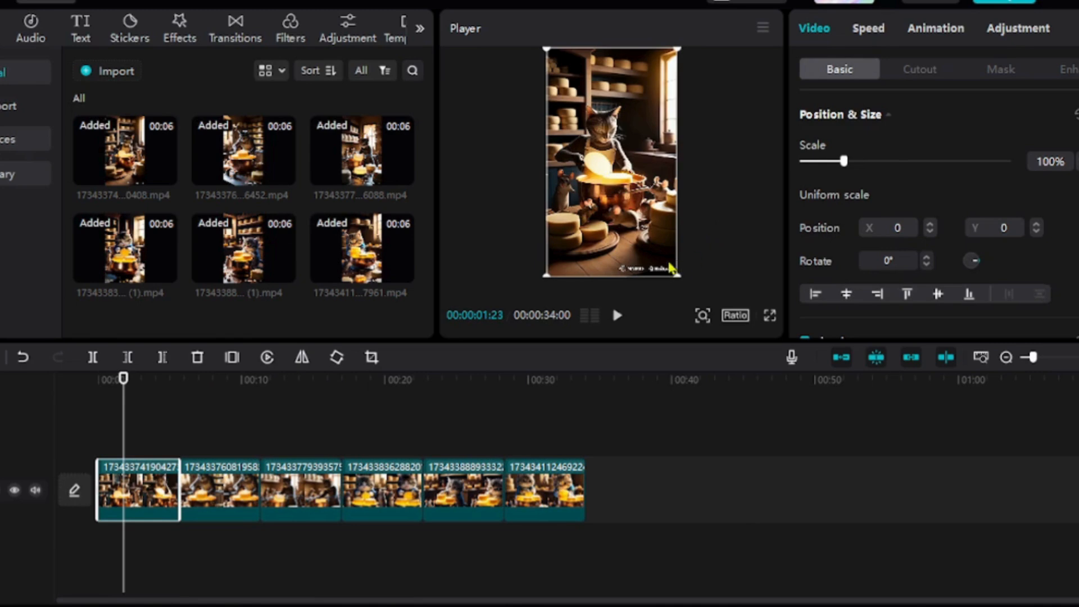
{"action": "left_click_drag", "start_coordinate": [676, 275], "coordinate": [685, 289]}
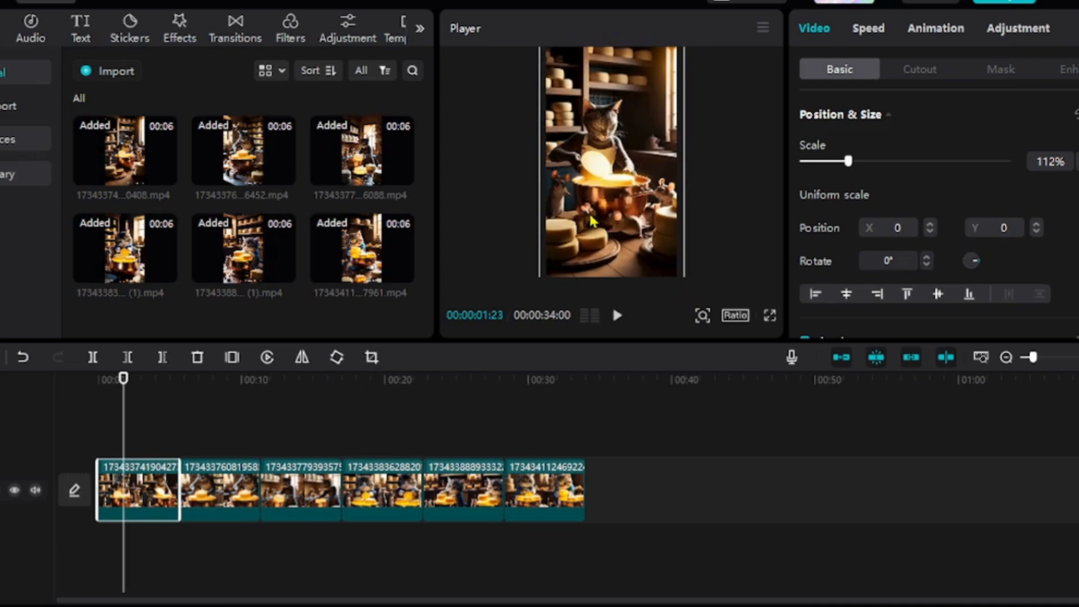
Step: Set the project's aspect ratio to 9:16 and check the first clip's enlarged frame against the canvas
{"action": "left_click", "coordinate": [701, 320]}
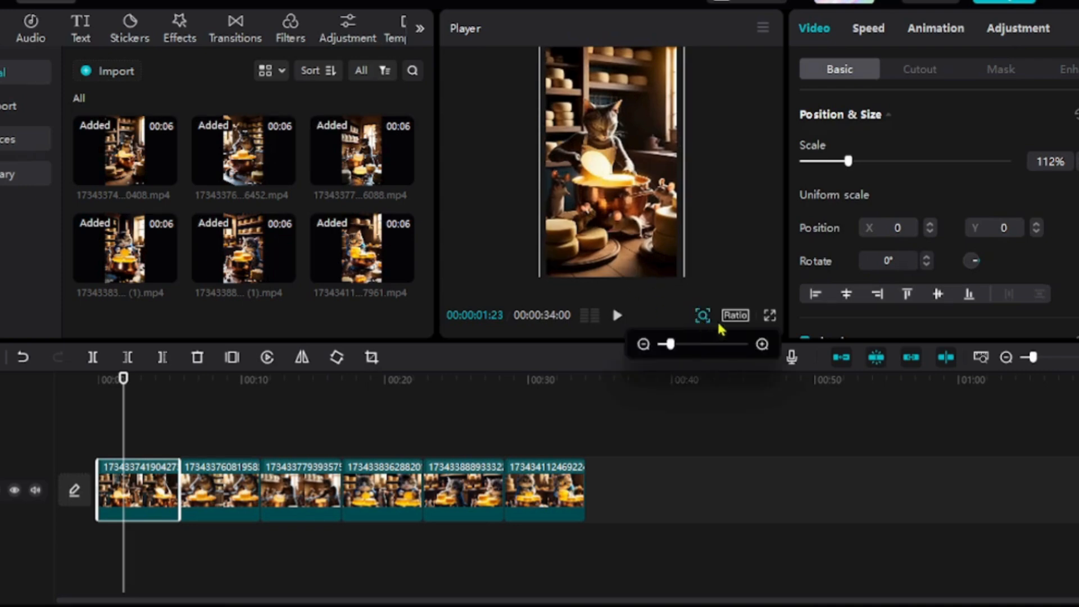
{"action": "left_click", "coordinate": [740, 318]}
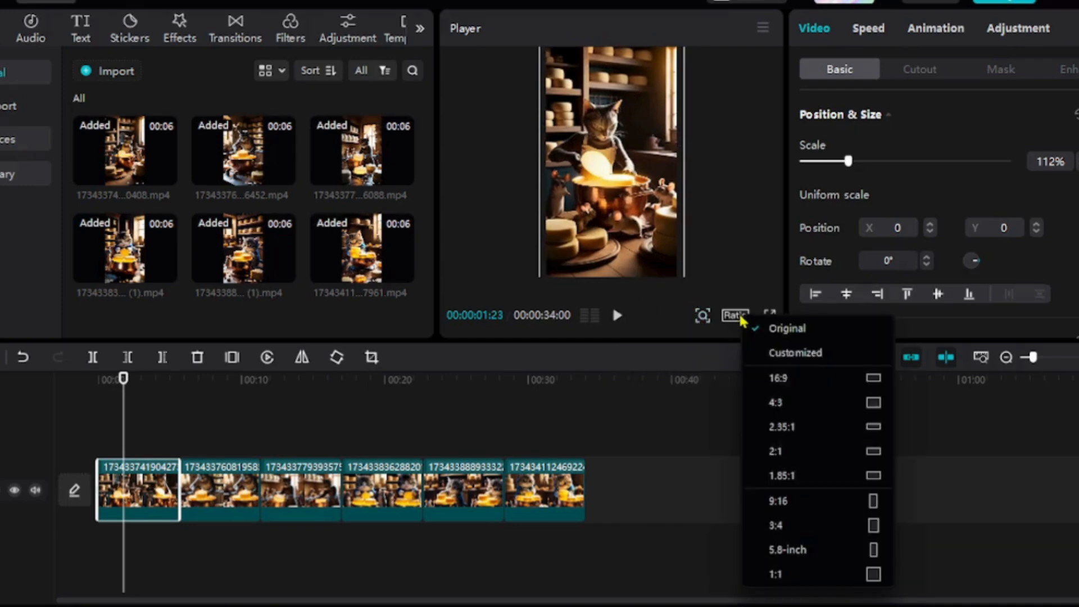
{"action": "left_click", "coordinate": [803, 502]}
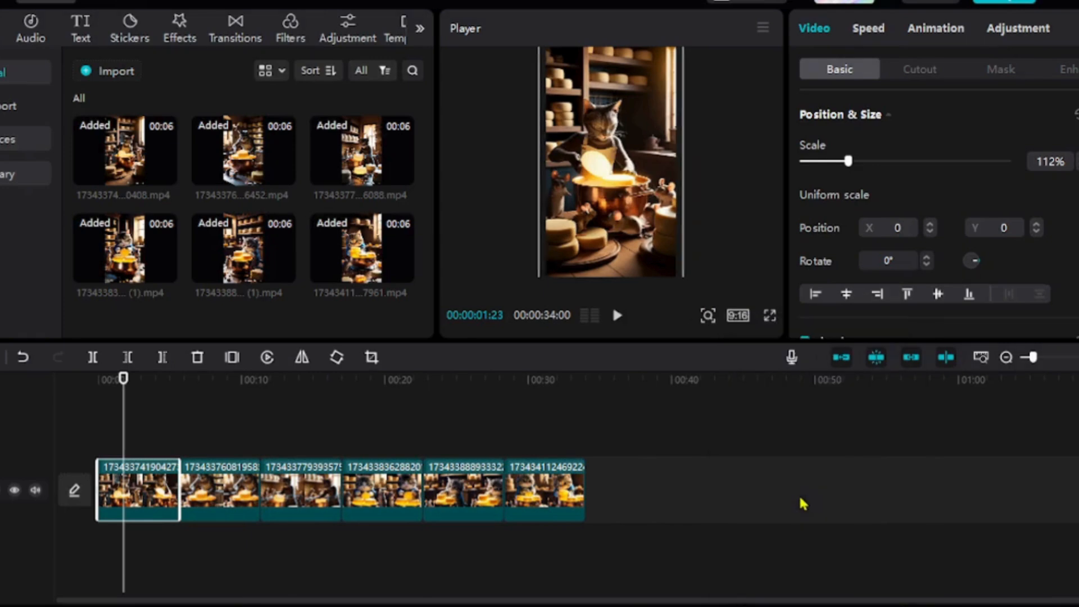
{"action": "mouse_move", "coordinate": [709, 320]}
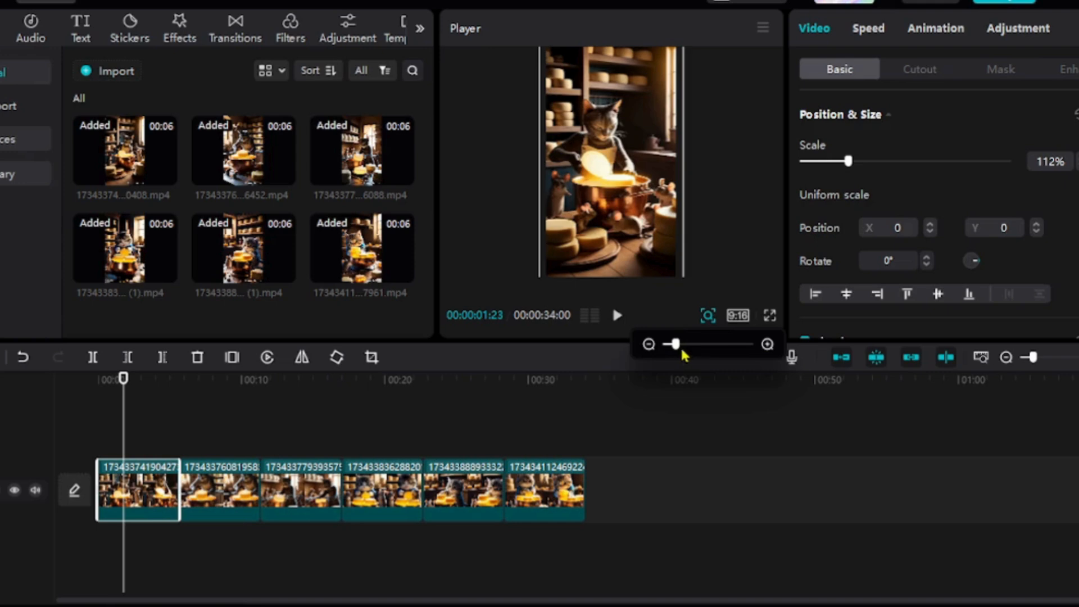
{"action": "left_click_drag", "start_coordinate": [676, 348], "coordinate": [672, 351]}
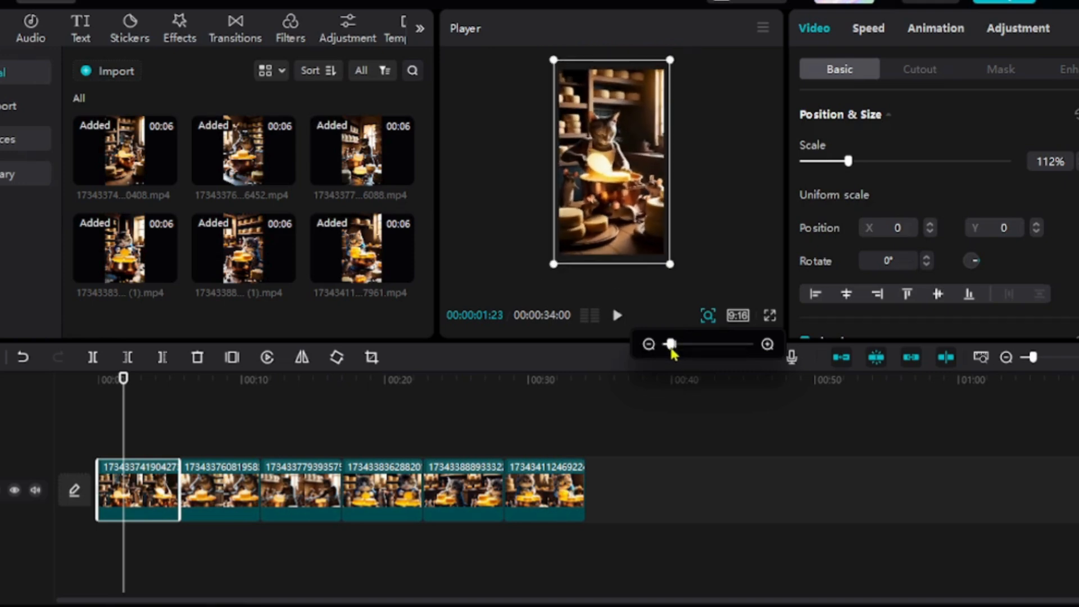
{"action": "mouse_move", "coordinate": [675, 266]}
{"action": "left_mouse_down"}
{"action": "mouse_move", "coordinate": [664, 255]}
{"action": "mouse_move", "coordinate": [671, 262]}
{"action": "left_mouse_up"}
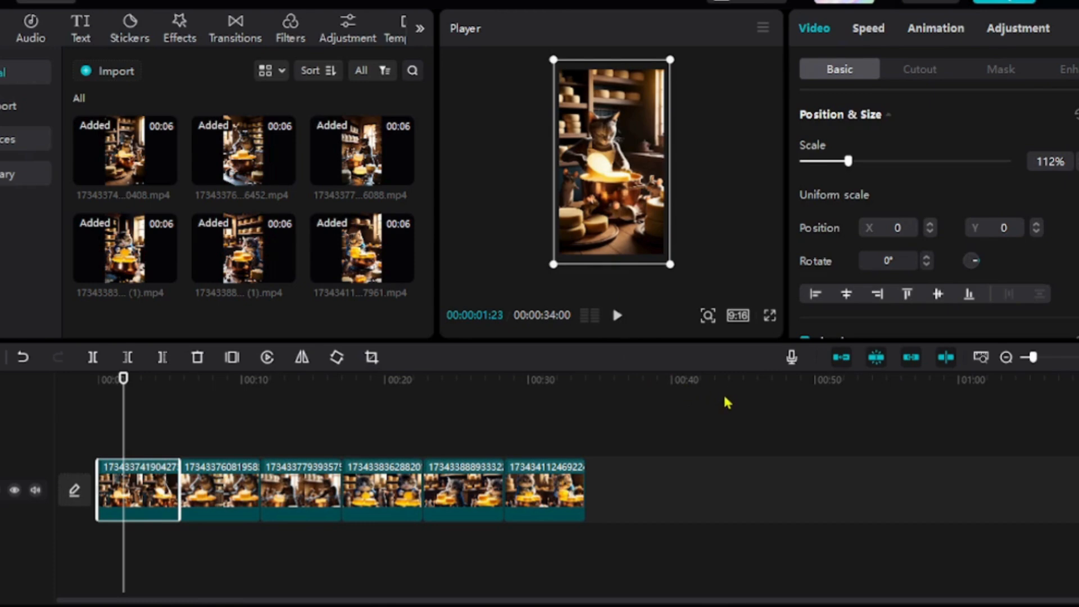
Step: Play from the start across the first cut to compare the enlarged first clip with the unscaled second clip
{"action": "left_click", "coordinate": [222, 495]}
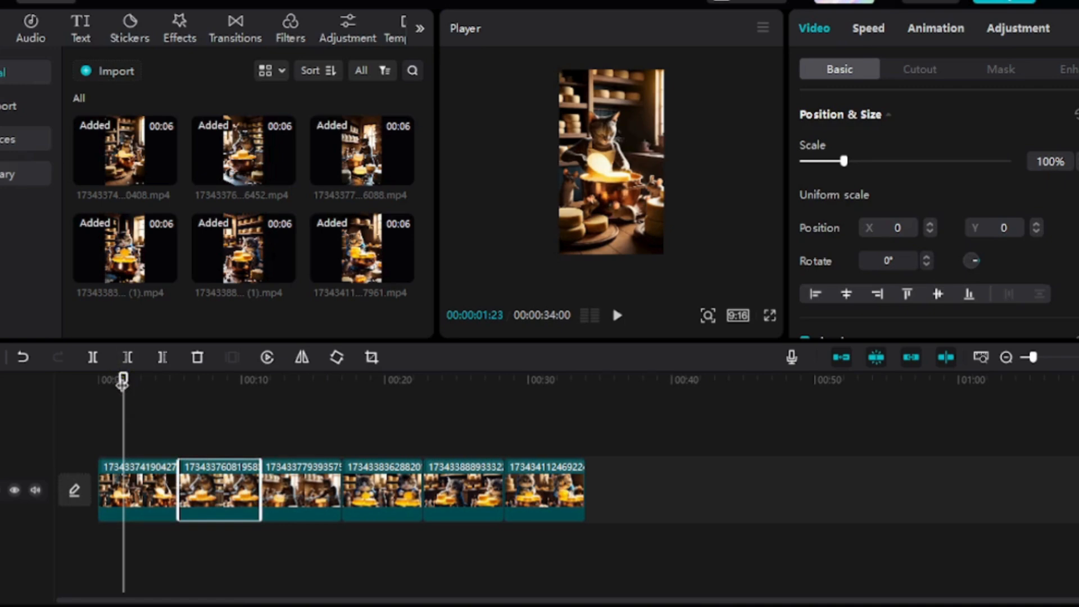
{"action": "left_click_drag", "start_coordinate": [122, 382], "coordinate": [99, 381]}
{"action": "left_click", "coordinate": [617, 315]}
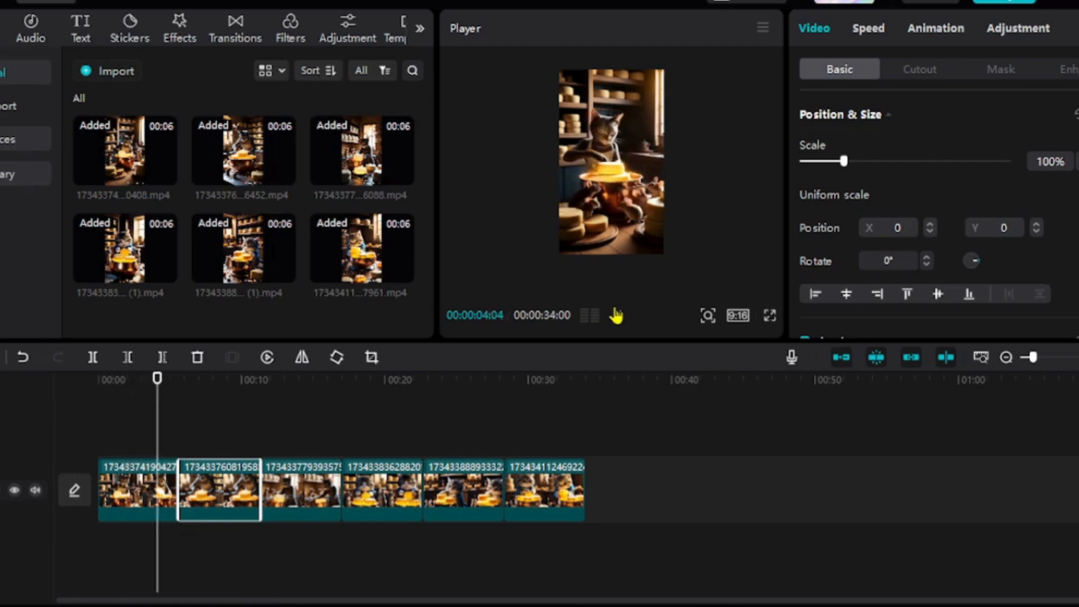
{"action": "left_click", "coordinate": [616, 315]}
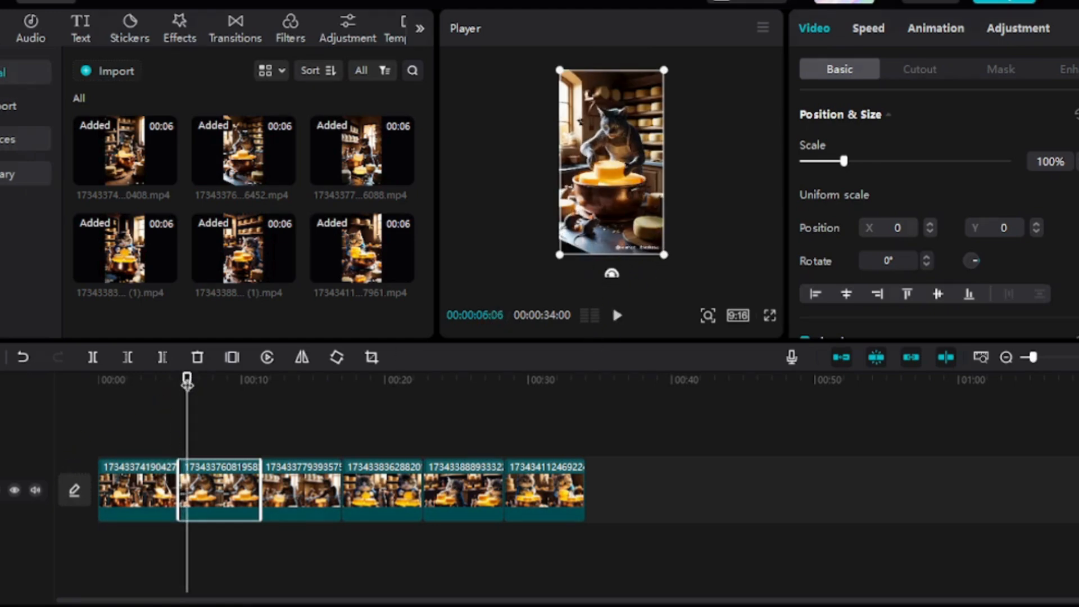
Step: Scale the second through sixth clips together to 112%, matching the first clip
{"action": "left_click_drag", "start_coordinate": [187, 381], "coordinate": [110, 380]}
{"action": "left_click", "coordinate": [129, 501]}
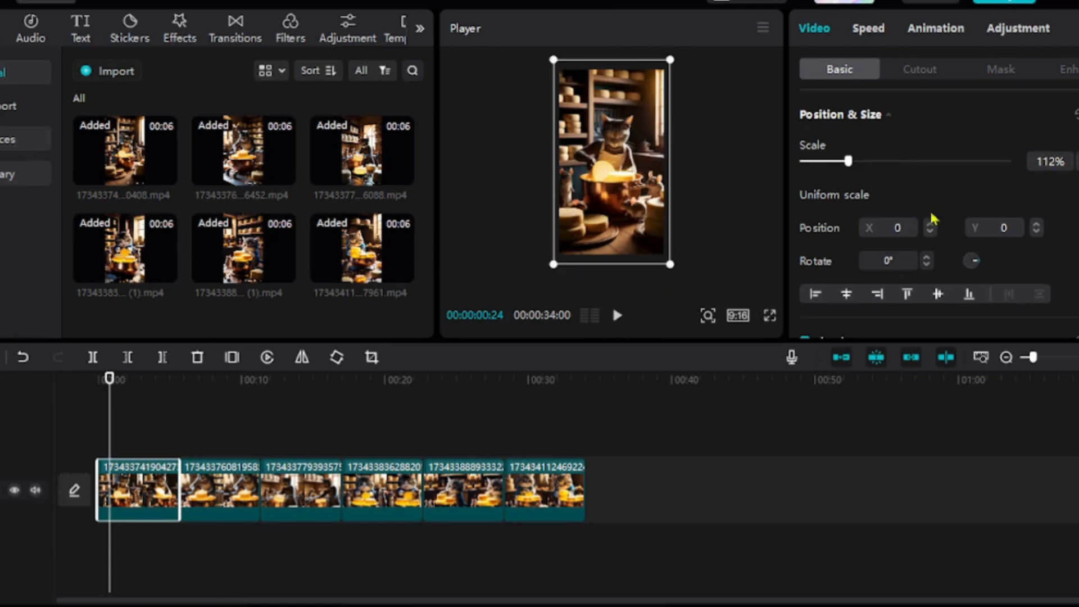
{"action": "left_click", "coordinate": [234, 499]}
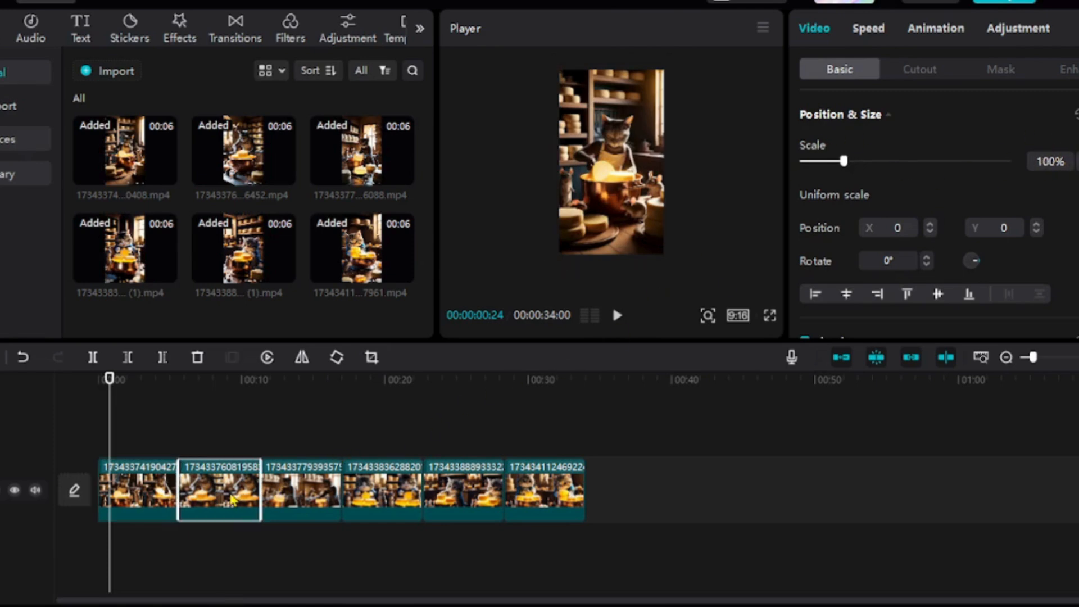
{"action": "left_click", "coordinate": [302, 490]}
{"action": "left_click", "coordinate": [612, 492]}
{"action": "left_click", "coordinate": [529, 490]}
{"action": "left_click_drag", "start_coordinate": [529, 487], "coordinate": [235, 469]}
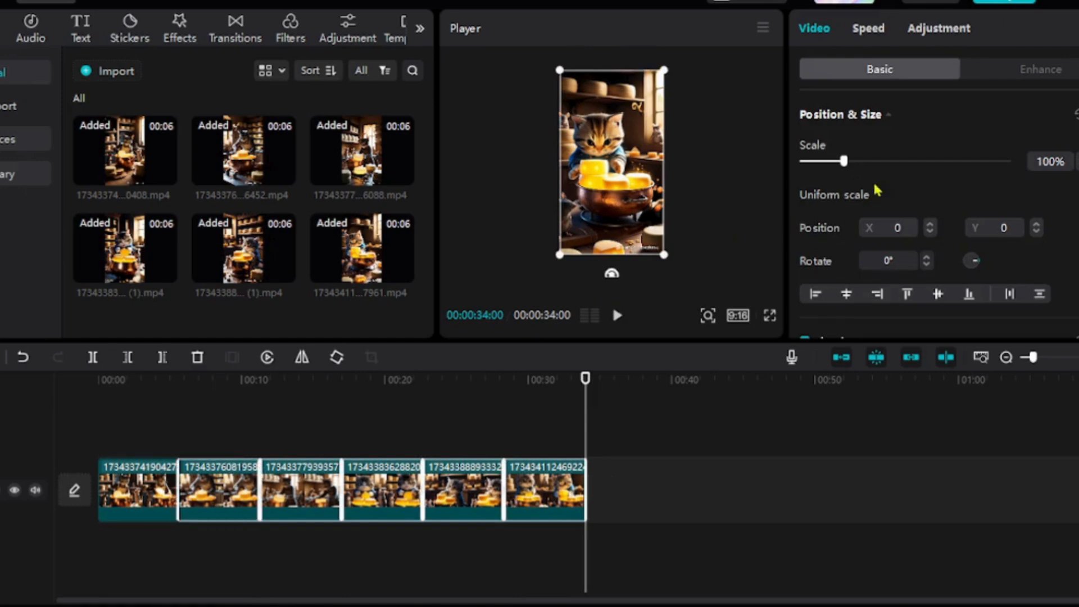
{"action": "left_click_drag", "start_coordinate": [1055, 163], "coordinate": [1038, 163]}
{"action": "type", "text": "112"}
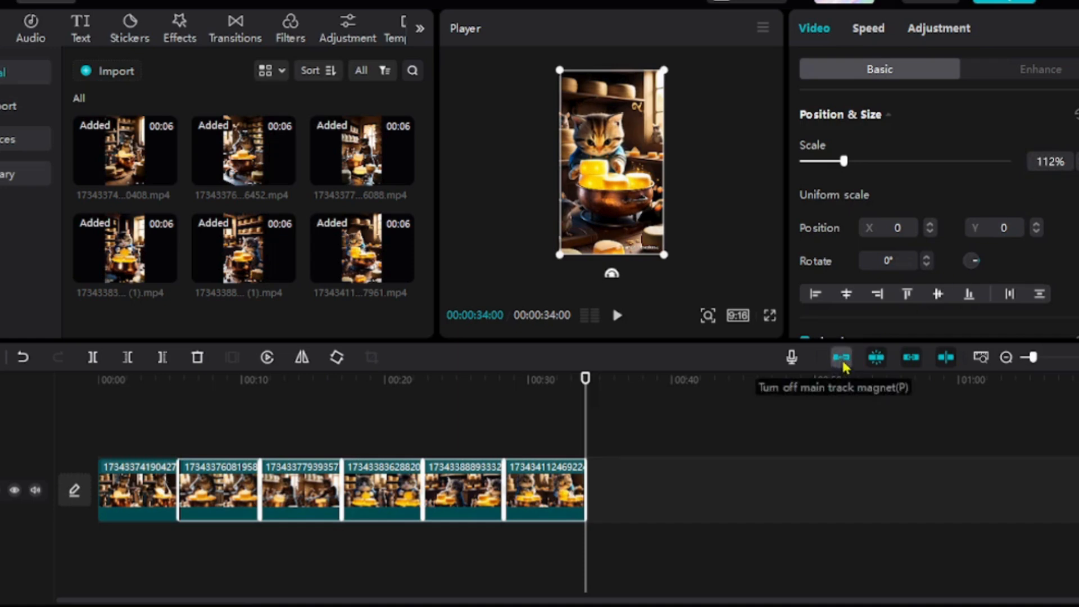
{"action": "key", "text": "Return"}
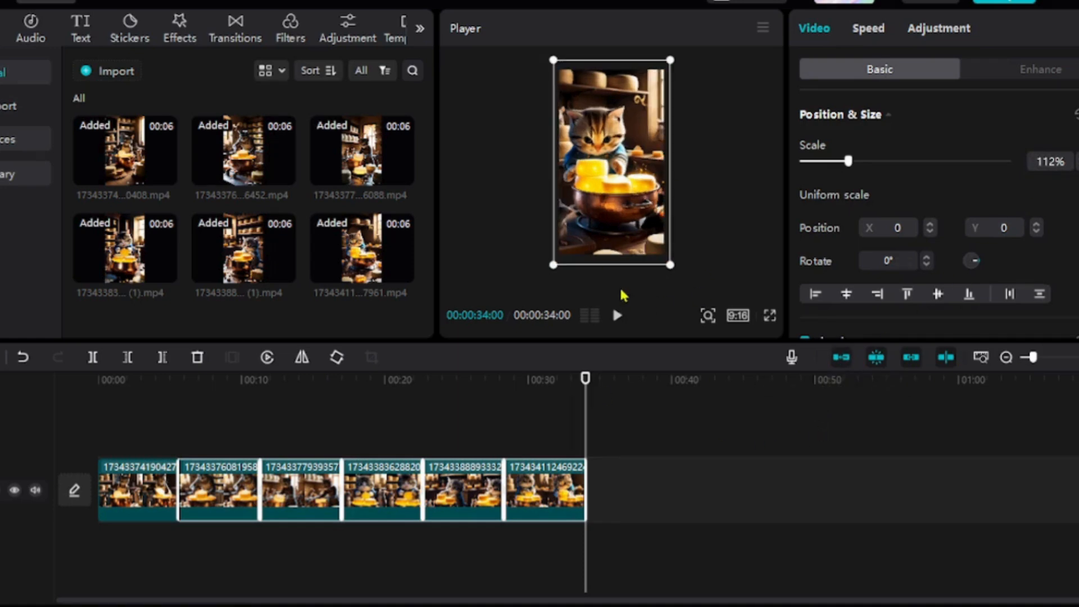
{"action": "left_click", "coordinate": [710, 428]}
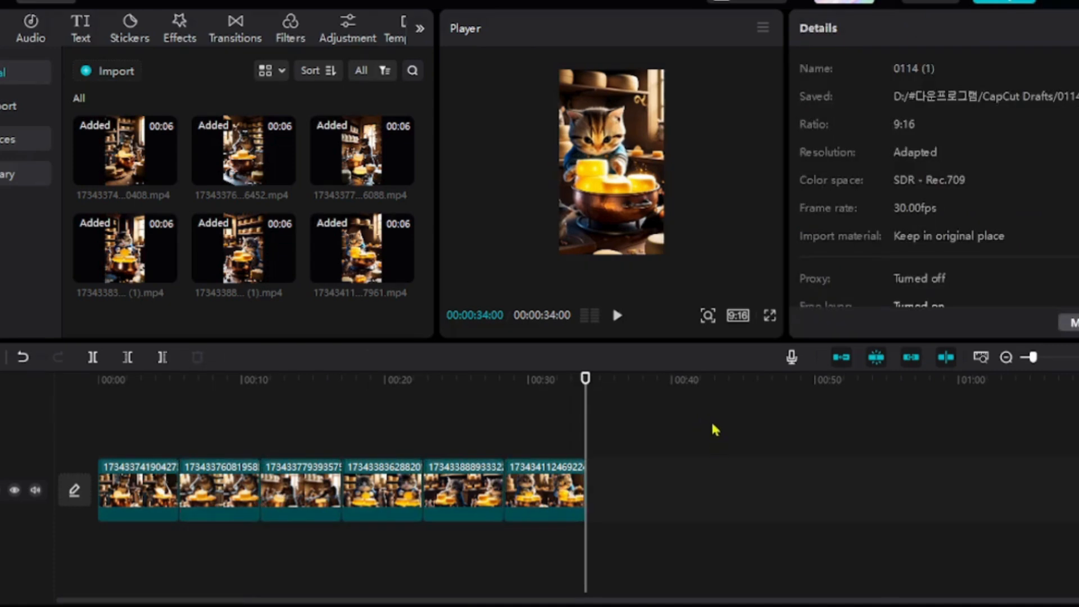
Step: Play the rescaled clips across the first cut and move the playhead back to about four seconds
{"action": "left_click", "coordinate": [617, 317]}
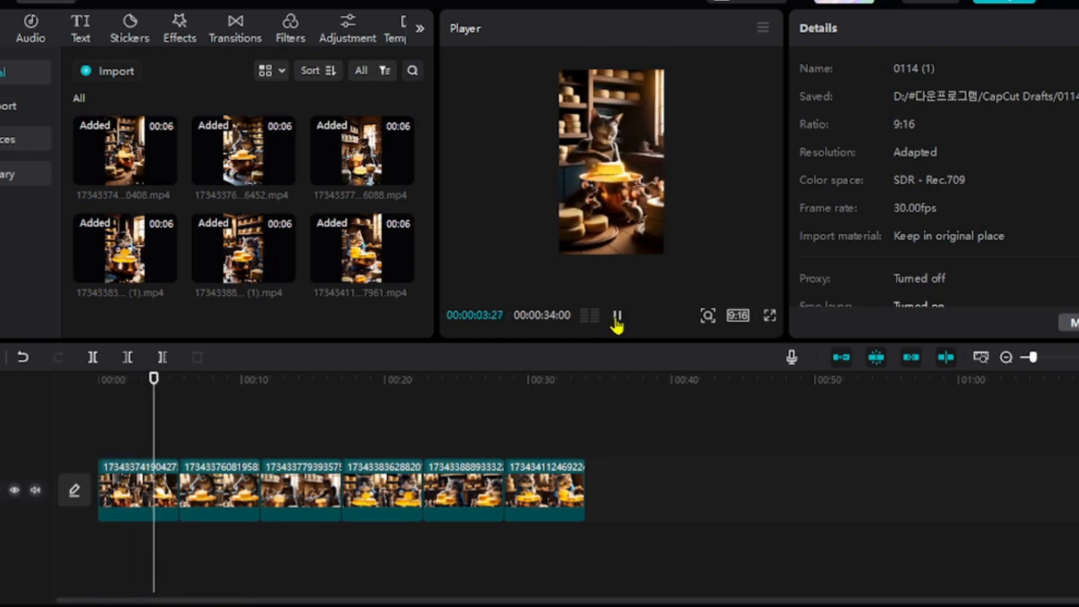
{"action": "left_click", "coordinate": [616, 316]}
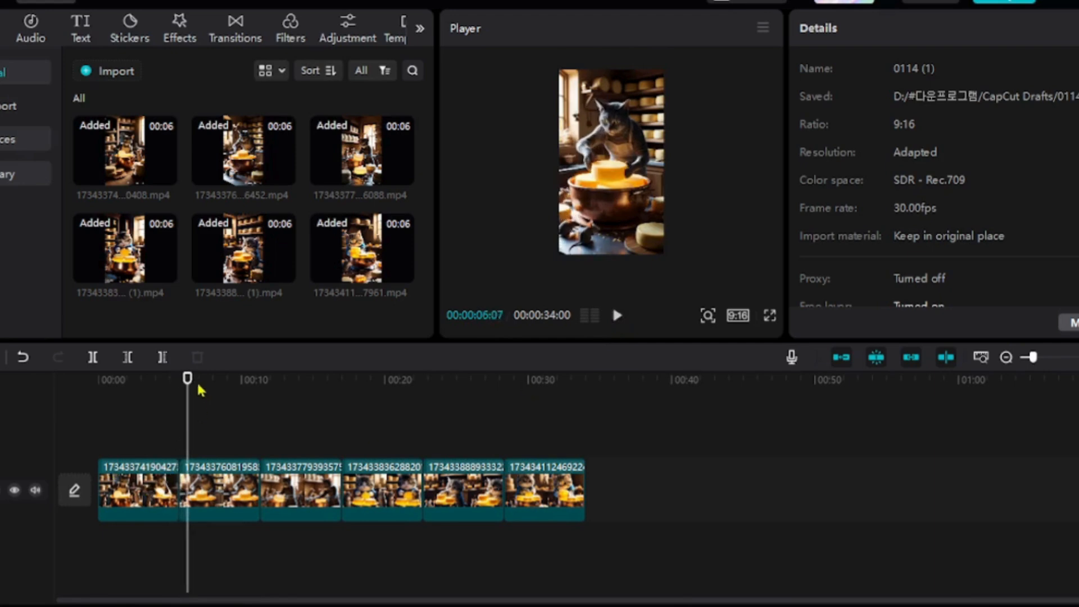
{"action": "left_click_drag", "start_coordinate": [188, 392], "coordinate": [158, 393]}
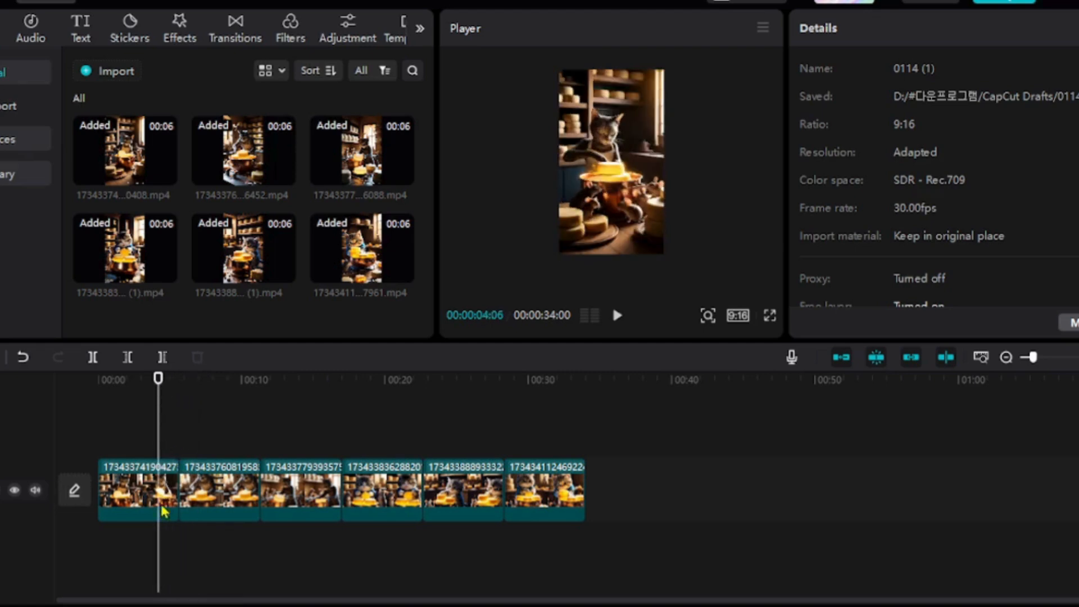
Step: Add a Mix transition between the first and second clips, accepting the creation of duplicate frames
{"action": "left_click", "coordinate": [240, 26]}
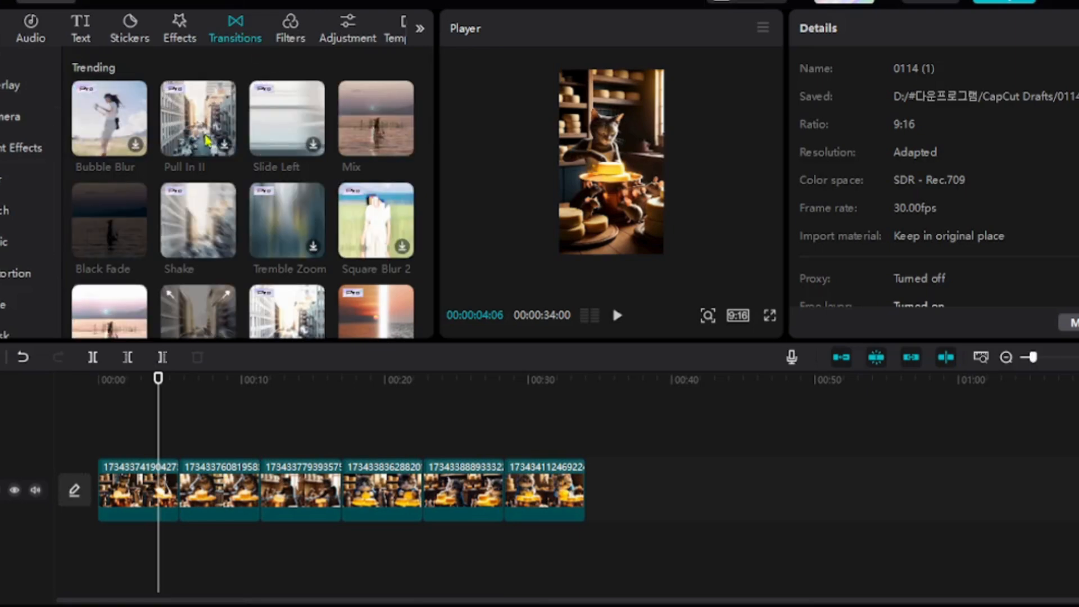
{"action": "left_click", "coordinate": [371, 126]}
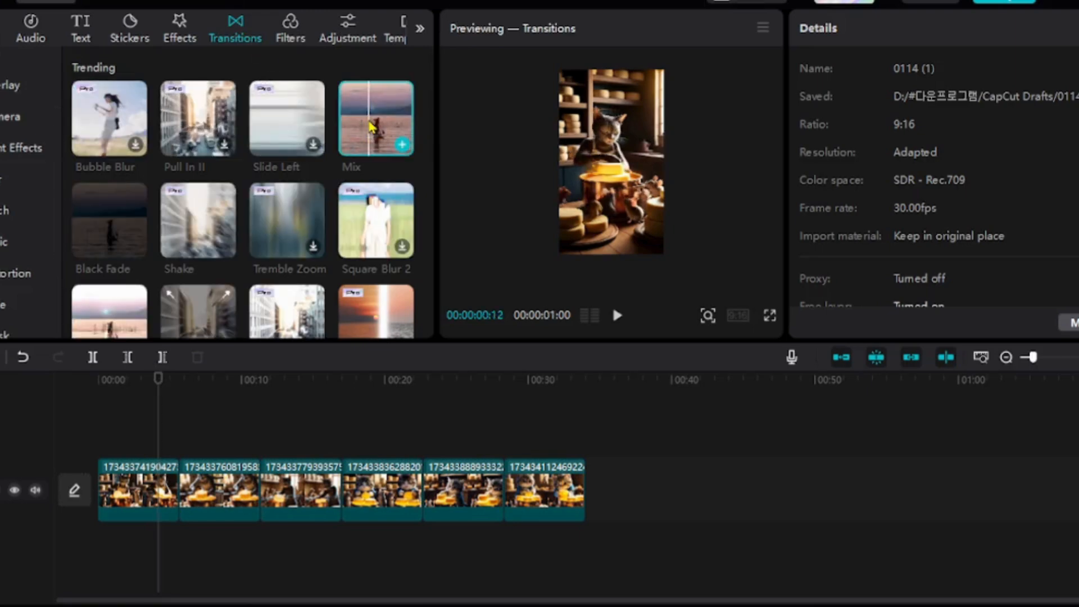
{"action": "left_click", "coordinate": [387, 118]}
{"action": "left_click_drag", "start_coordinate": [386, 118], "coordinate": [172, 487]}
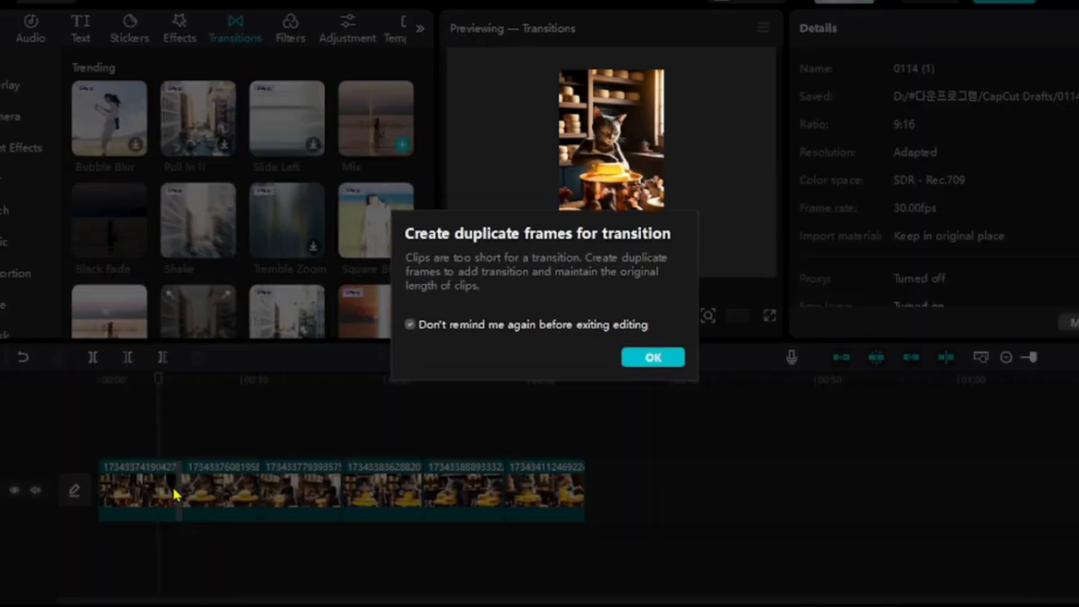
{"action": "left_click", "coordinate": [644, 360]}
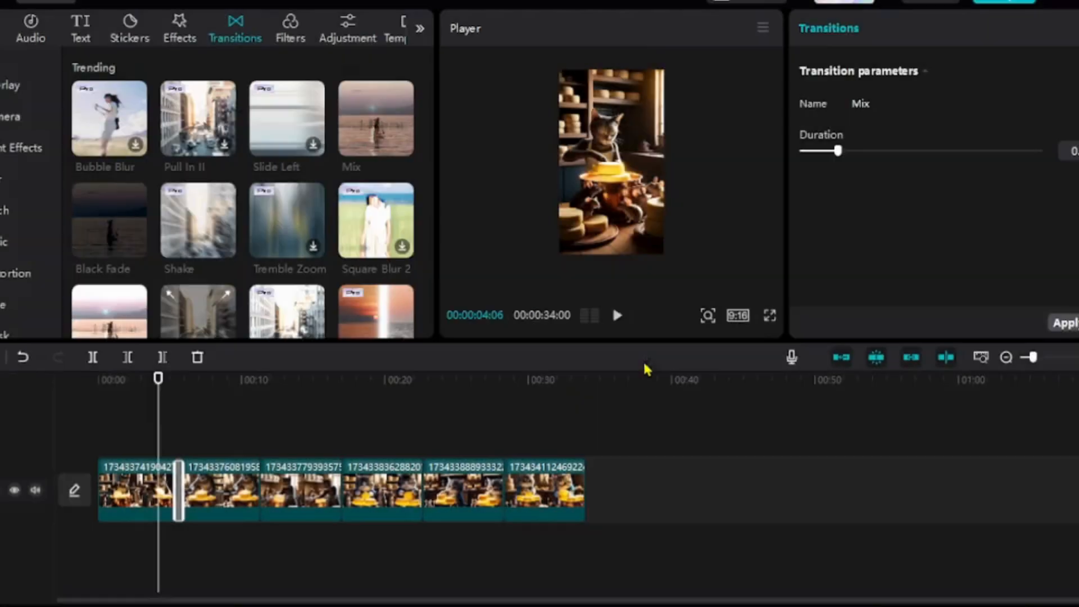
Step: Preview the Mix transition between the first and second clips from just before the cut
{"action": "left_click", "coordinate": [617, 322]}
{"action": "left_click", "coordinate": [617, 326]}
{"action": "left_click", "coordinate": [162, 379]}
{"action": "left_click", "coordinate": [617, 316]}
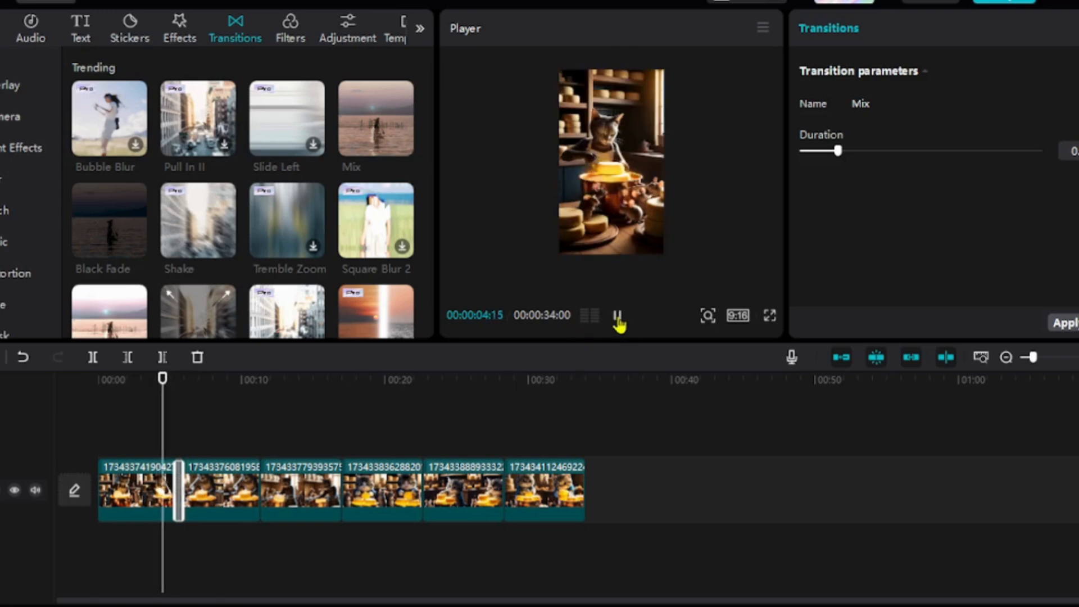
{"action": "left_click", "coordinate": [617, 323]}
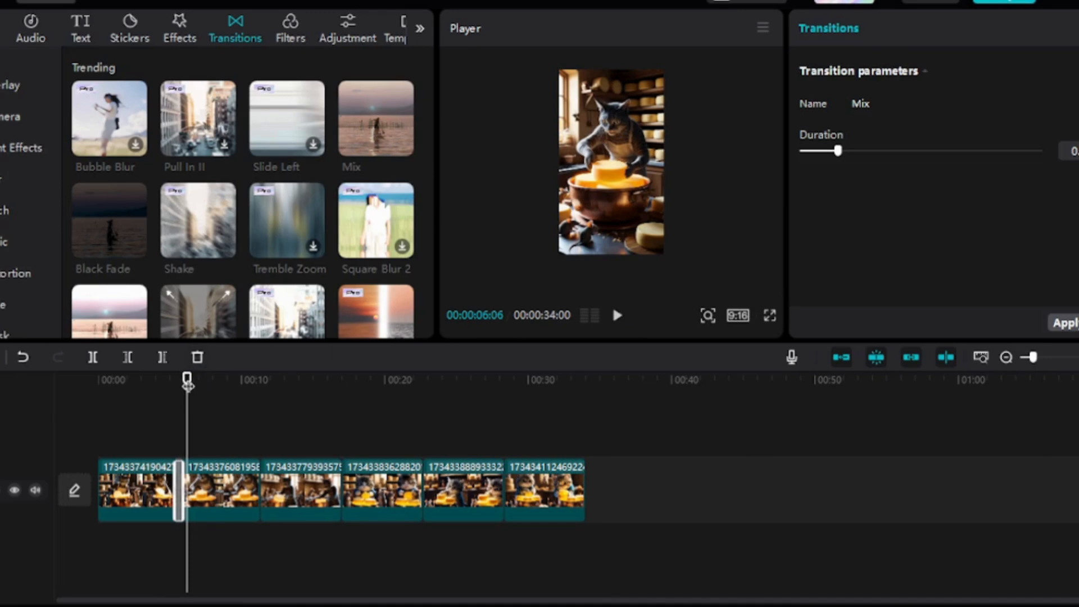
Step: Add a Black Fade transition between the second and third clips and replay the cut to judge it
{"action": "left_click_drag", "start_coordinate": [181, 454], "coordinate": [243, 454]}
{"action": "mouse_move", "coordinate": [130, 229]}
{"action": "left_mouse_down"}
{"action": "mouse_move", "coordinate": [147, 319]}
{"action": "mouse_move", "coordinate": [256, 351]}
{"action": "mouse_move", "coordinate": [253, 491]}
{"action": "left_mouse_up"}
{"action": "left_click", "coordinate": [617, 317]}
{"action": "left_click", "coordinate": [617, 316]}
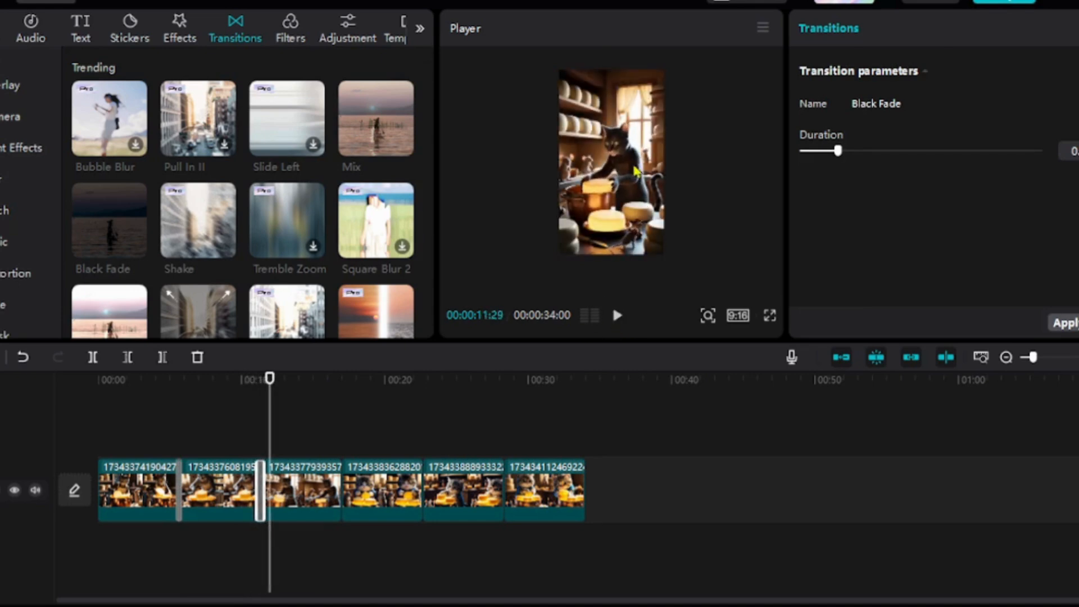
{"action": "left_click_drag", "start_coordinate": [271, 382], "coordinate": [245, 380]}
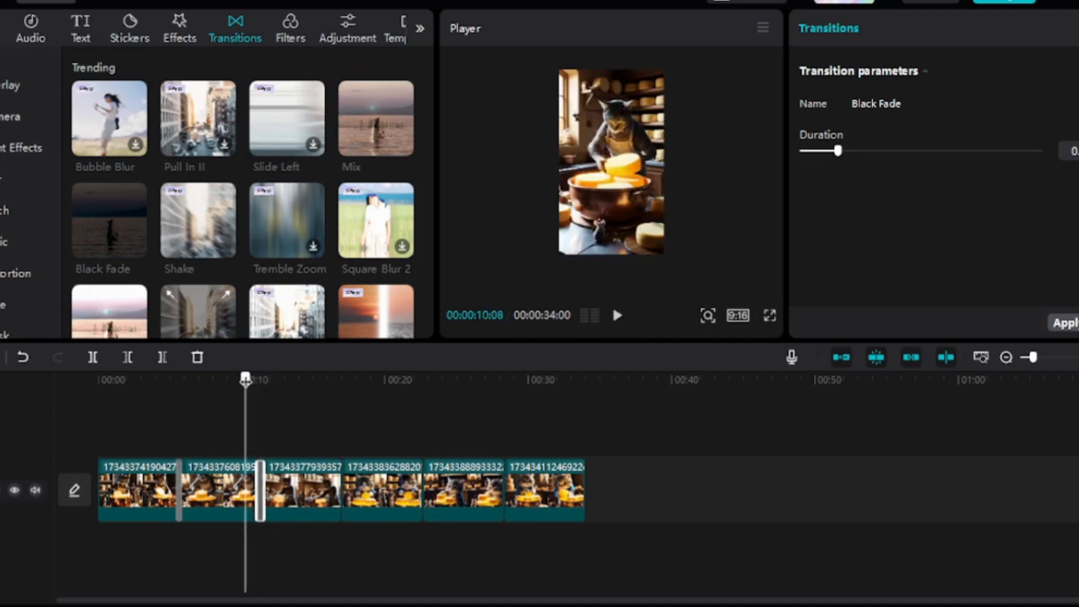
{"action": "left_click", "coordinate": [627, 319]}
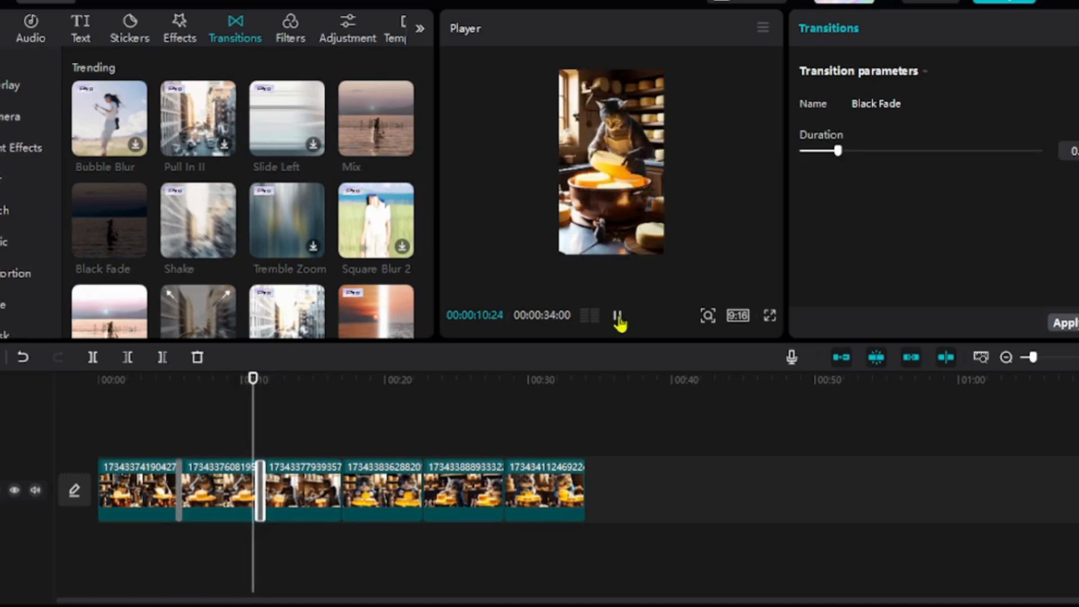
{"action": "left_click", "coordinate": [619, 322]}
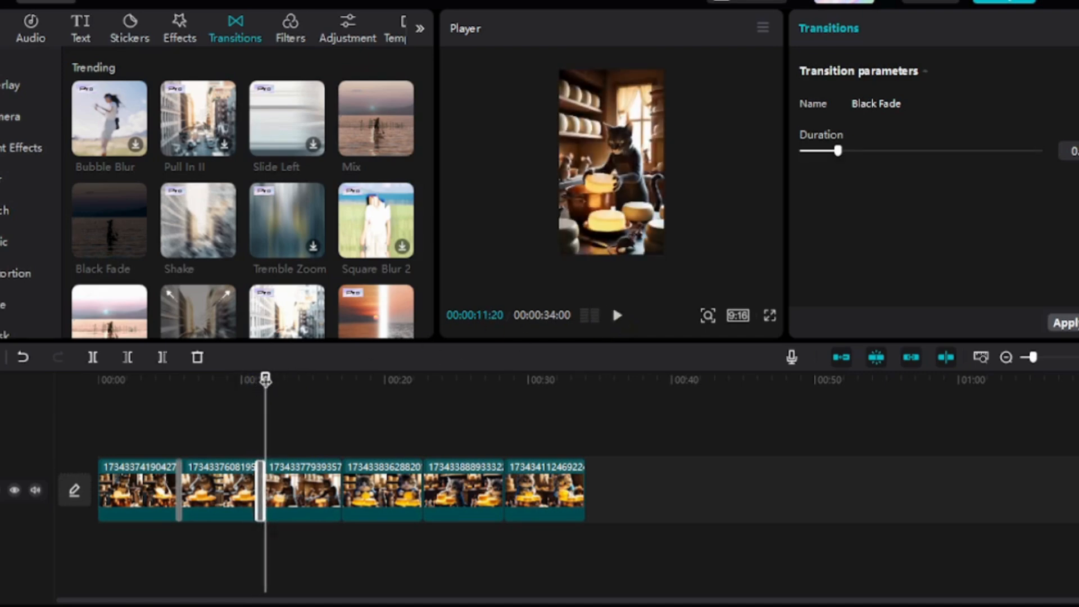
{"action": "left_click_drag", "start_coordinate": [266, 379], "coordinate": [250, 380]}
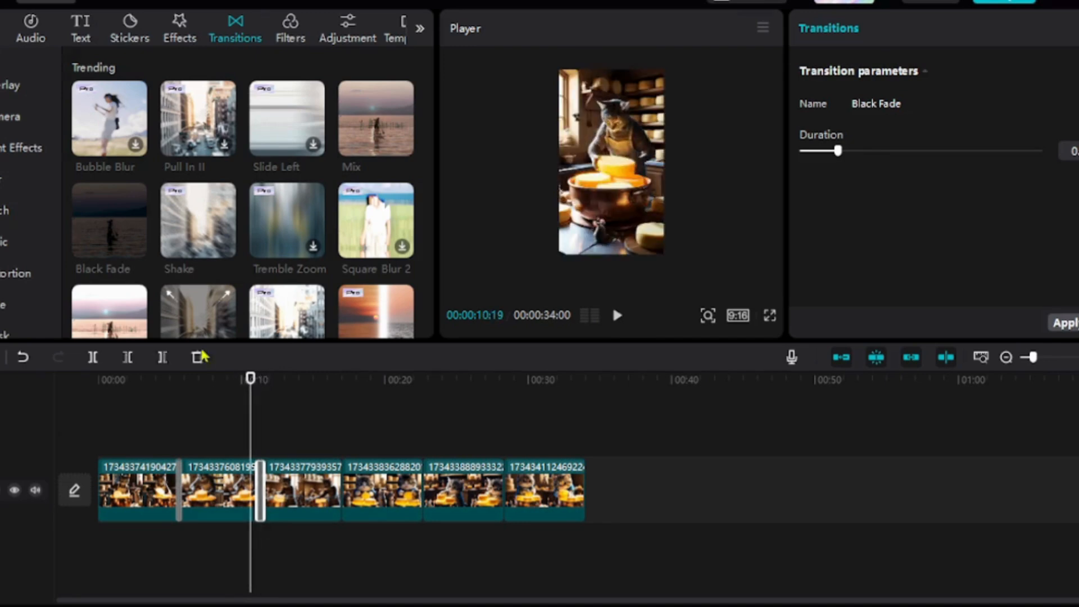
Step: Replace the Black Fade transition between the second and third clips with Pull in and preview it
{"action": "scroll", "coordinate": [180, 225], "scroll_direction": "down", "scroll_amount": 2}
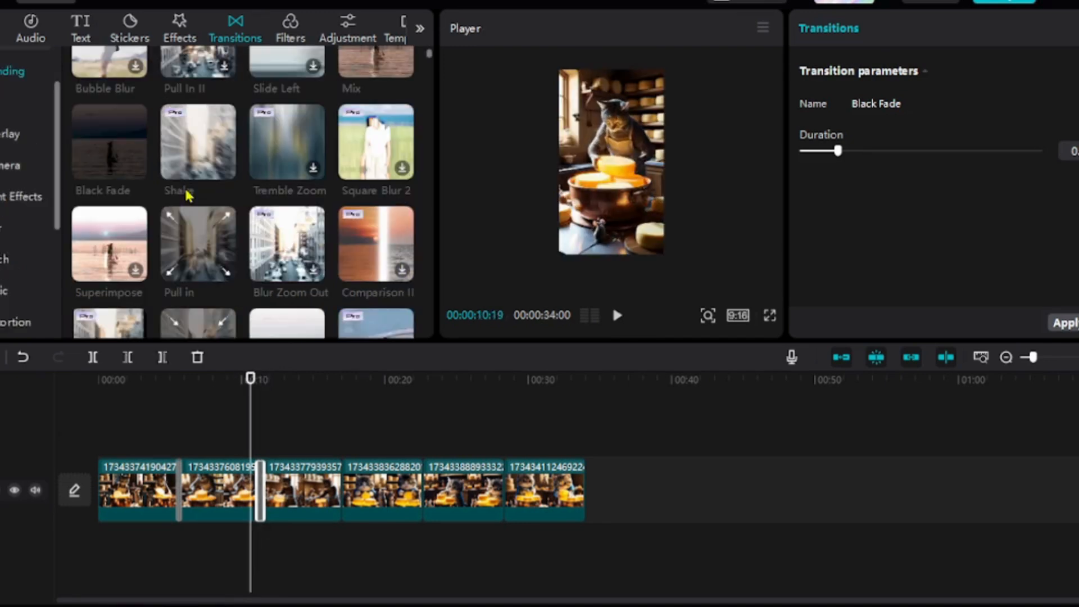
{"action": "left_click_drag", "start_coordinate": [188, 261], "coordinate": [237, 500]}
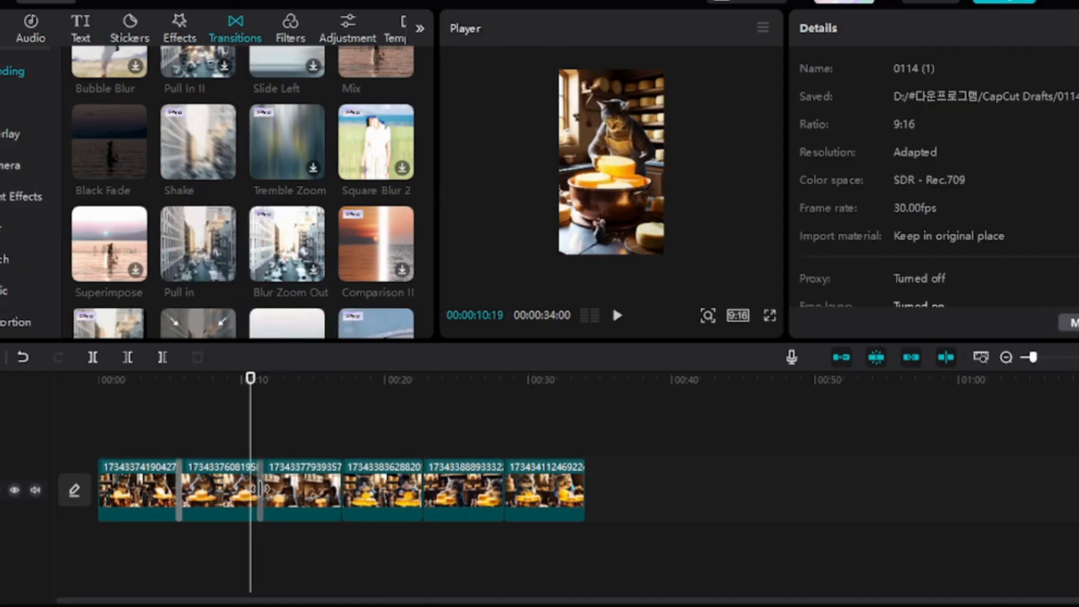
{"action": "left_click", "coordinate": [259, 489]}
{"action": "key", "text": "Delete"}
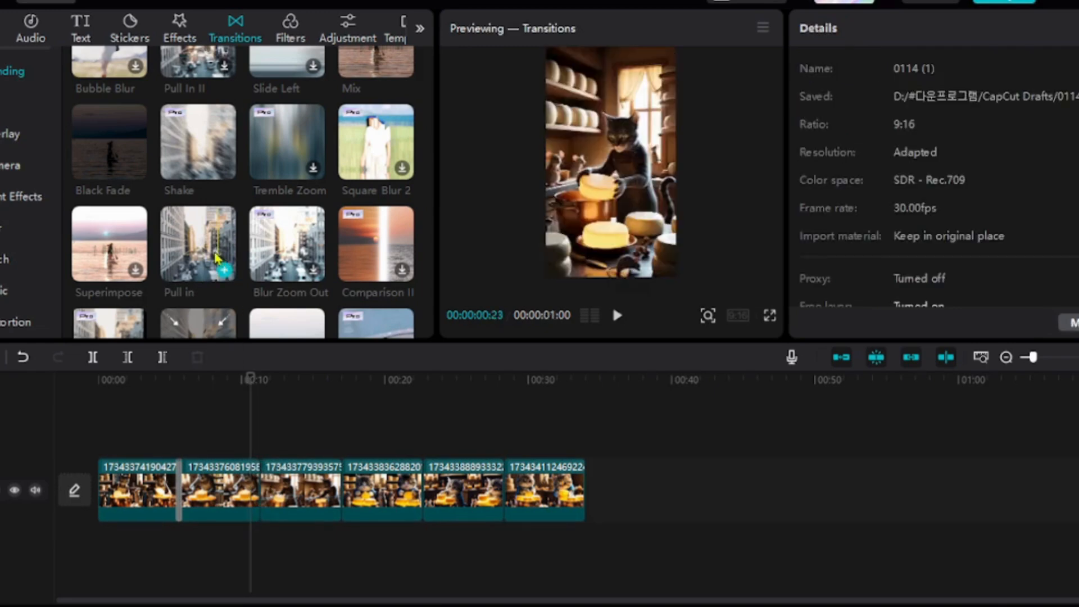
{"action": "left_click_drag", "start_coordinate": [199, 245], "coordinate": [252, 483]}
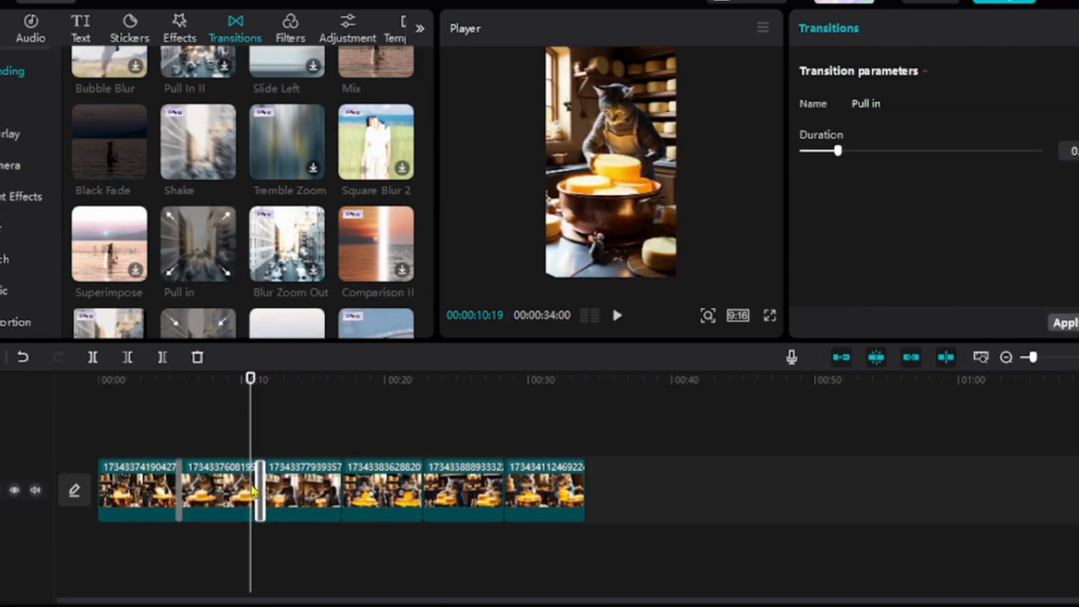
{"action": "left_click", "coordinate": [618, 318]}
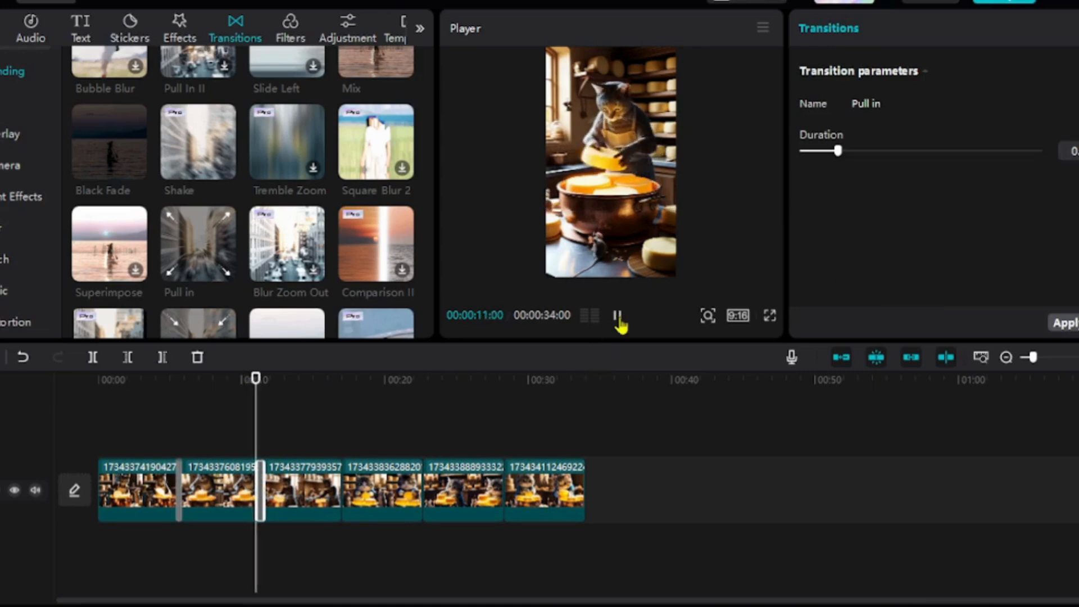
{"action": "left_click", "coordinate": [618, 318]}
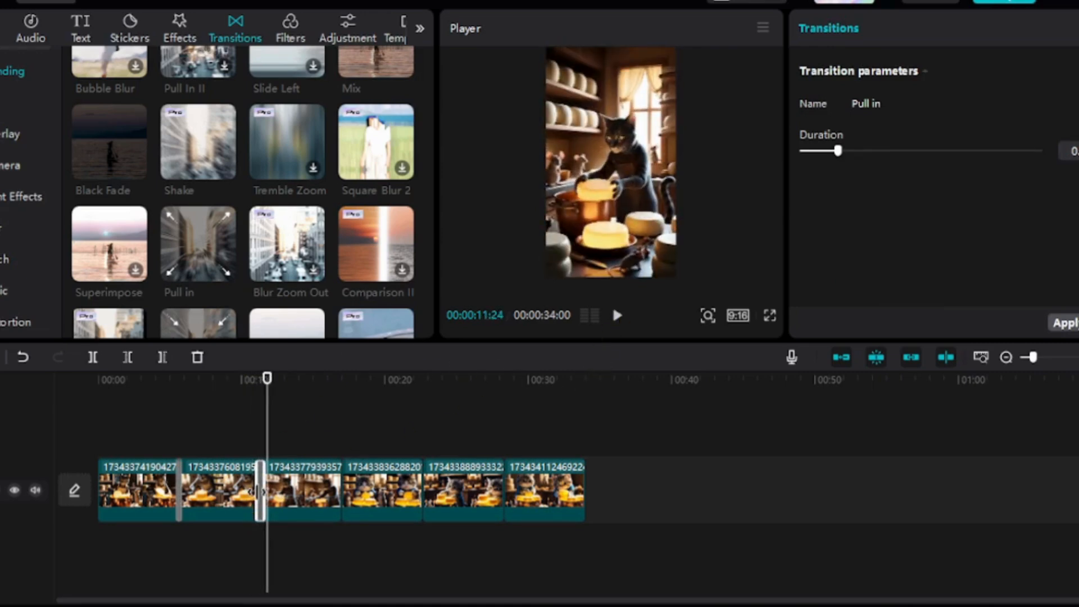
Step: Replace the Pull in transition between the second and third clips with Mix and shorten its duration to near the minimum
{"action": "key", "text": "Delete"}
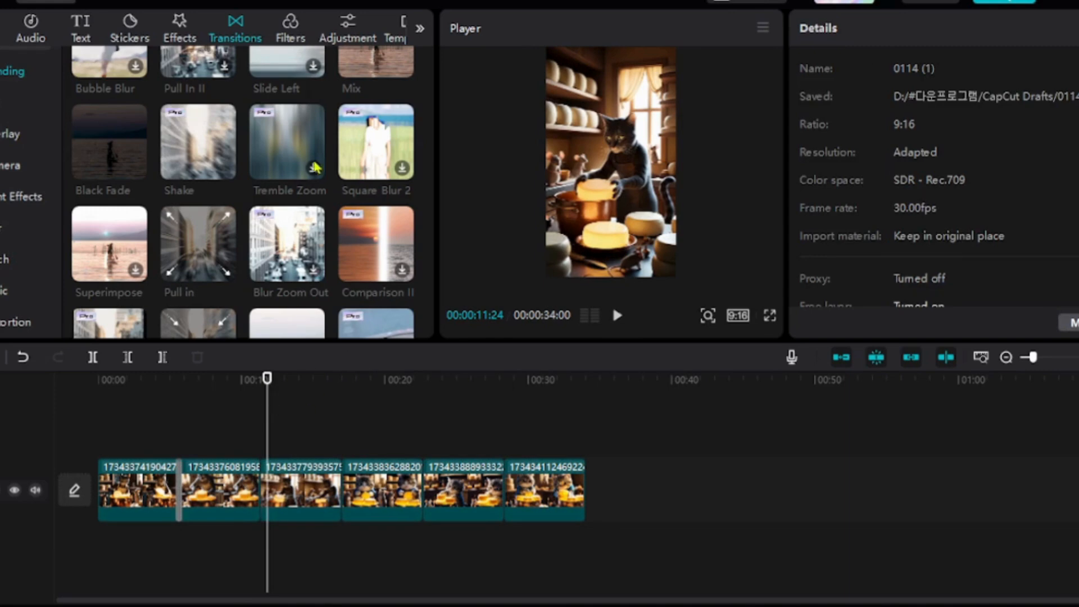
{"action": "scroll", "coordinate": [309, 173], "scroll_direction": "up", "scroll_amount": 2}
{"action": "left_click_drag", "start_coordinate": [376, 121], "coordinate": [252, 494]}
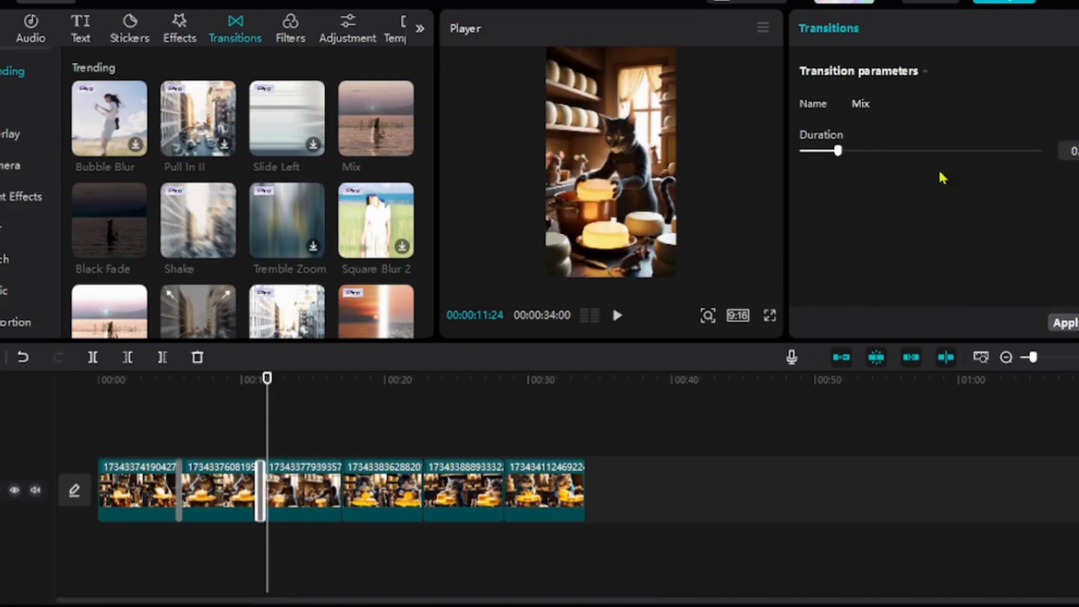
{"action": "left_click_drag", "start_coordinate": [836, 156], "coordinate": [812, 153]}
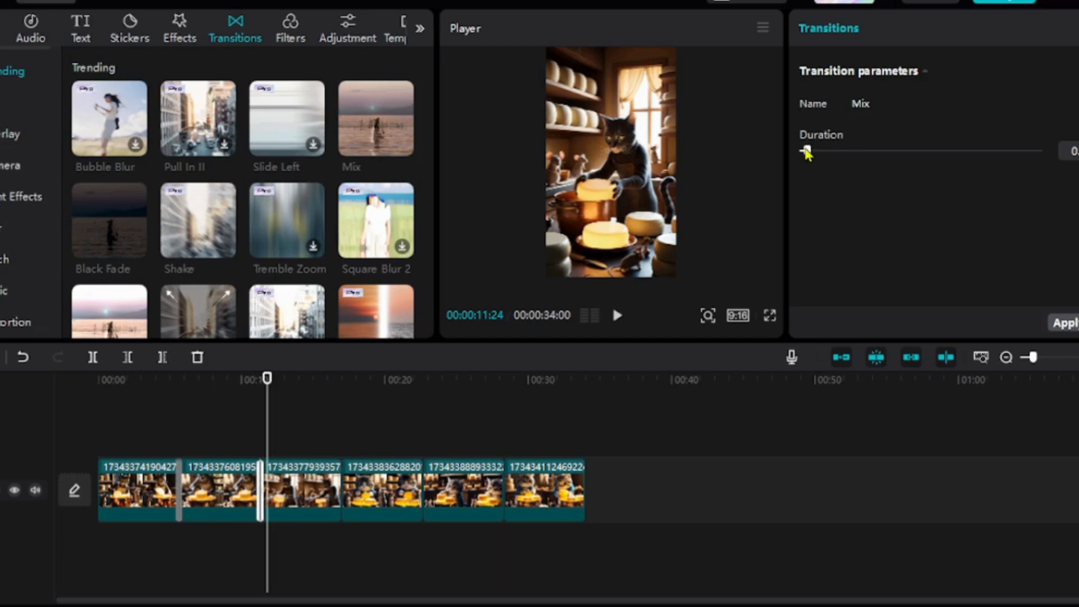
Step: Play across the first two cuts to compare the default-length Mix transition with the shortened one
{"action": "left_click_drag", "start_coordinate": [270, 380], "coordinate": [237, 380]}
{"action": "left_click", "coordinate": [617, 317]}
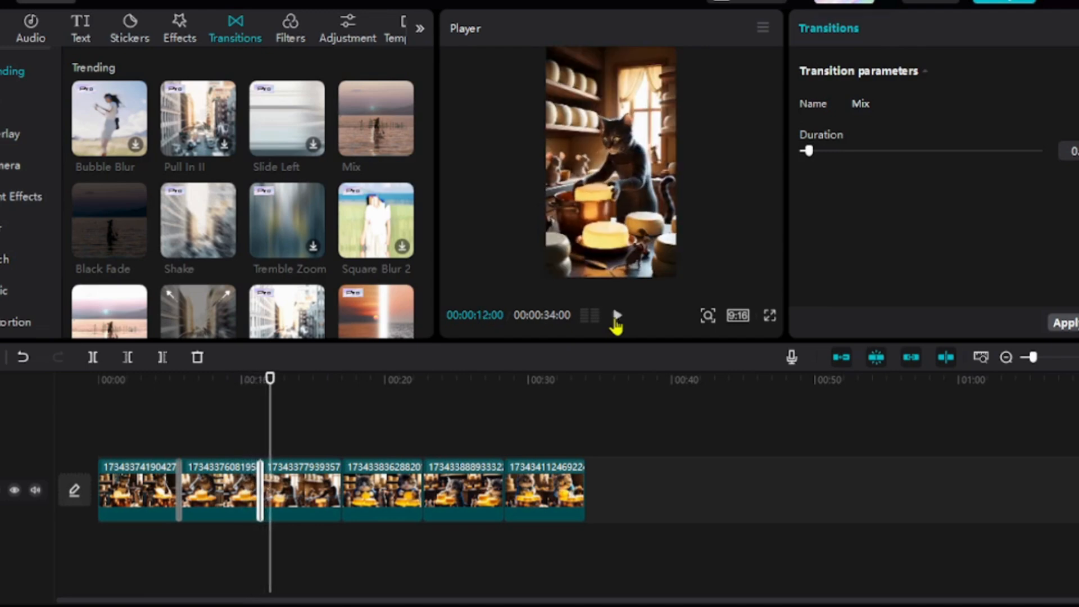
{"action": "mouse_move", "coordinate": [176, 382]}
{"action": "left_mouse_down"}
{"action": "mouse_move", "coordinate": [157, 382]}
{"action": "mouse_move", "coordinate": [176, 395]}
{"action": "mouse_move", "coordinate": [165, 395]}
{"action": "left_mouse_up"}
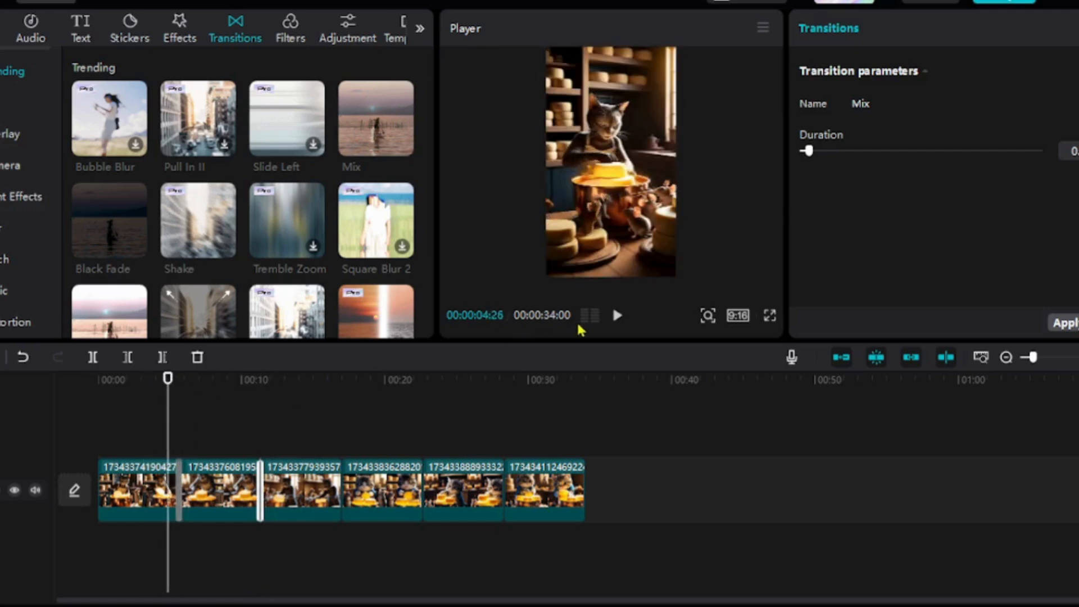
{"action": "left_click", "coordinate": [616, 316]}
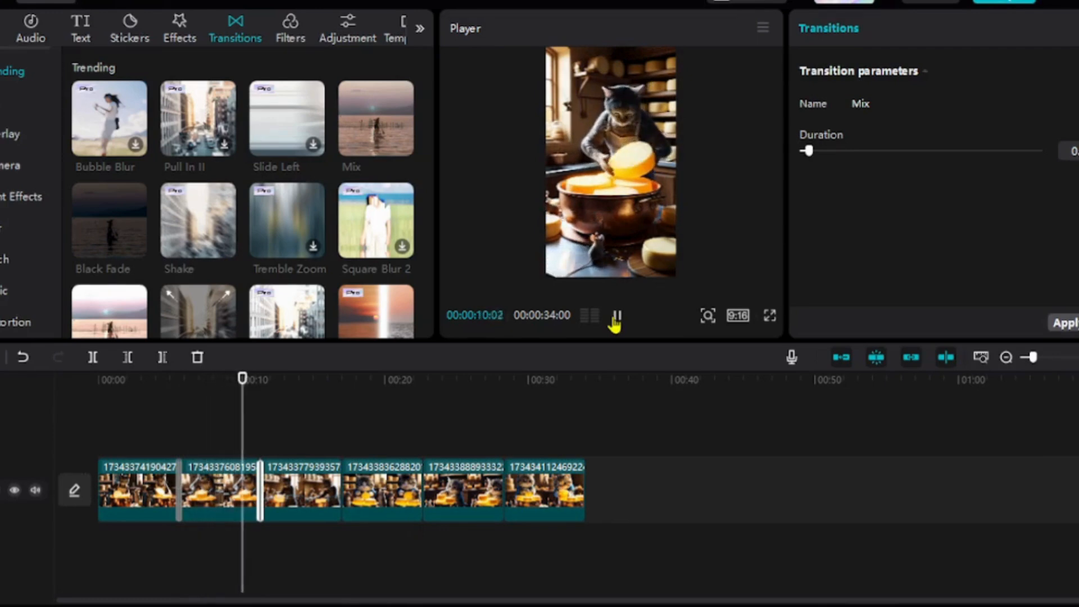
{"action": "left_click", "coordinate": [616, 315]}
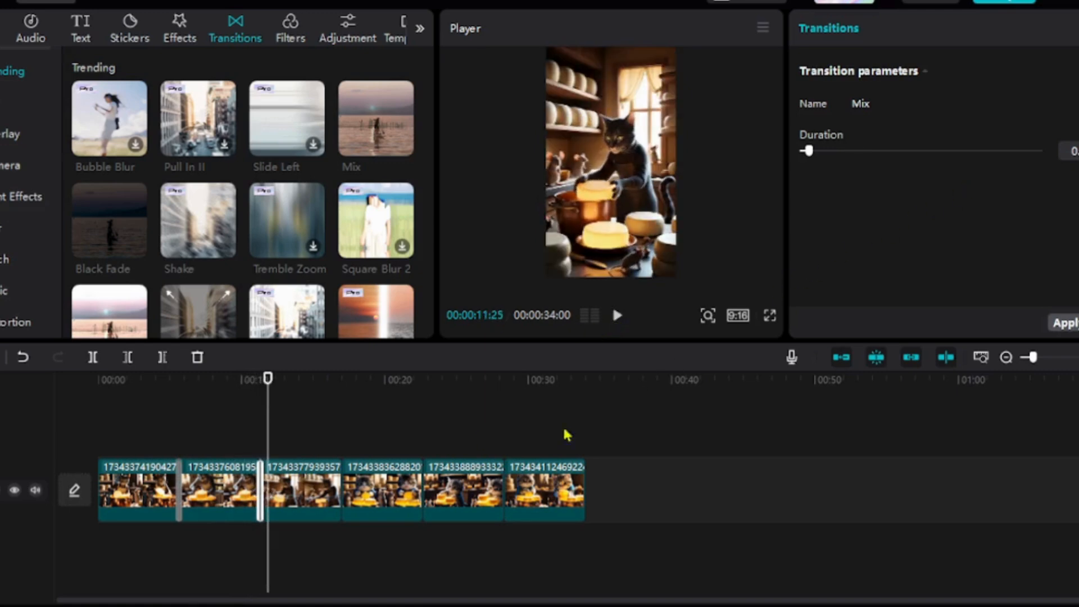
Step: Delete the default-length Mix transition between the first and second clips, and apply the shortened Mix transition to all cuts
{"action": "left_click", "coordinate": [172, 497]}
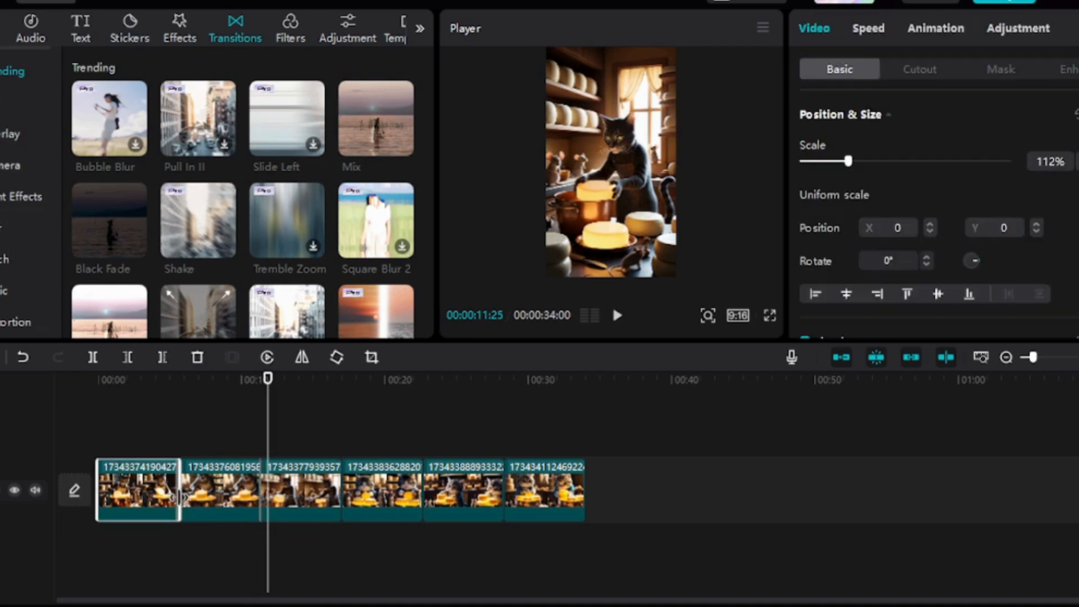
{"action": "left_click", "coordinate": [218, 437]}
{"action": "left_click", "coordinate": [179, 494]}
{"action": "key", "text": "Delete"}
{"action": "left_click", "coordinate": [260, 482]}
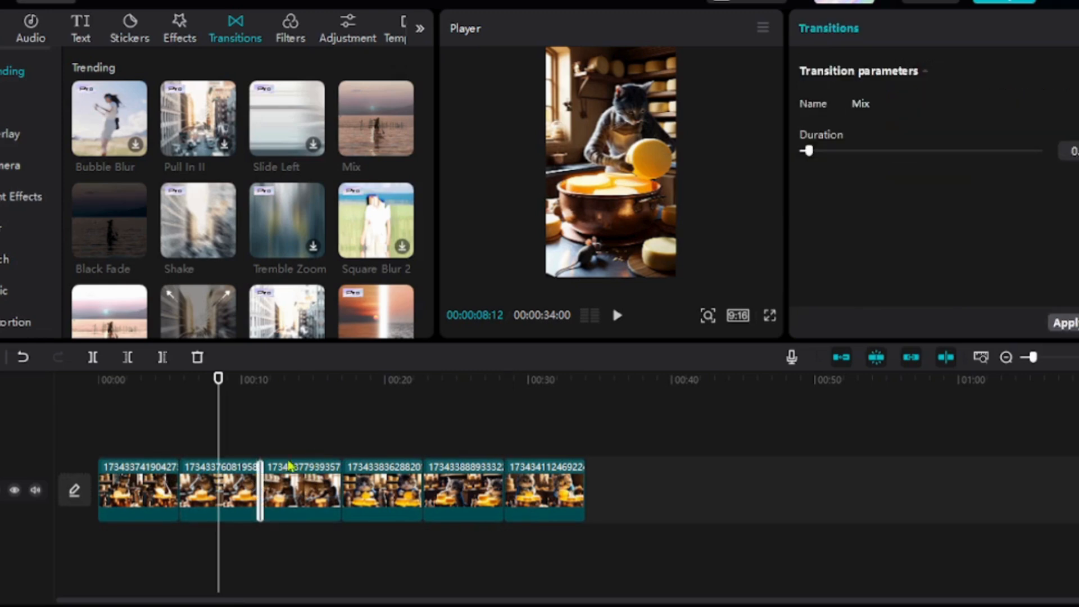
{"action": "left_click", "coordinate": [1064, 323]}
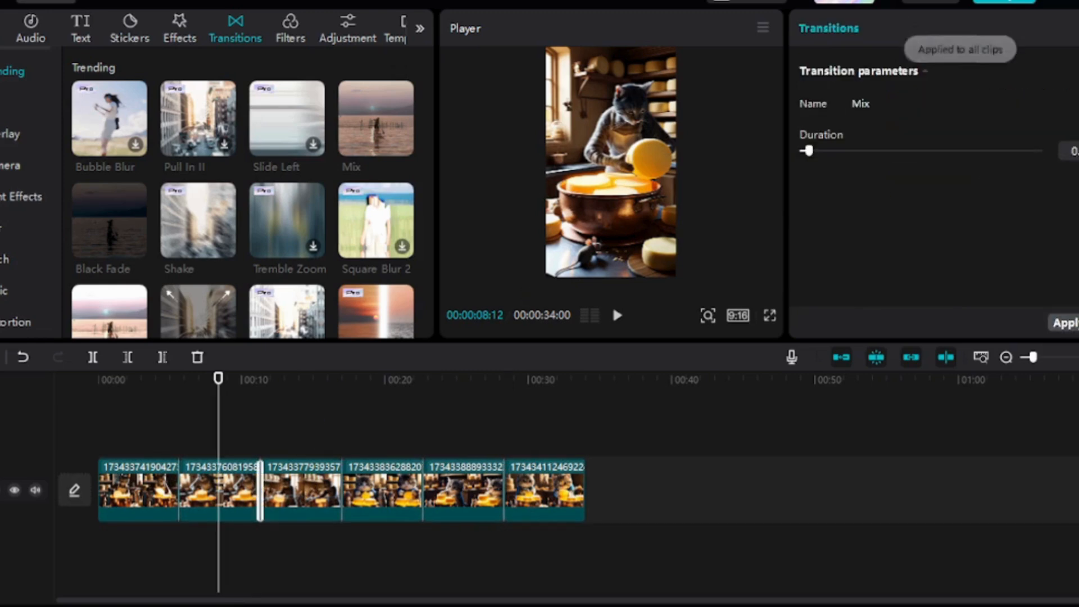
Step: Play the video from the start through the first cut, and move the playhead to about 16 seconds to check the short Mix transitions
{"action": "left_click_drag", "start_coordinate": [218, 382], "coordinate": [98, 406]}
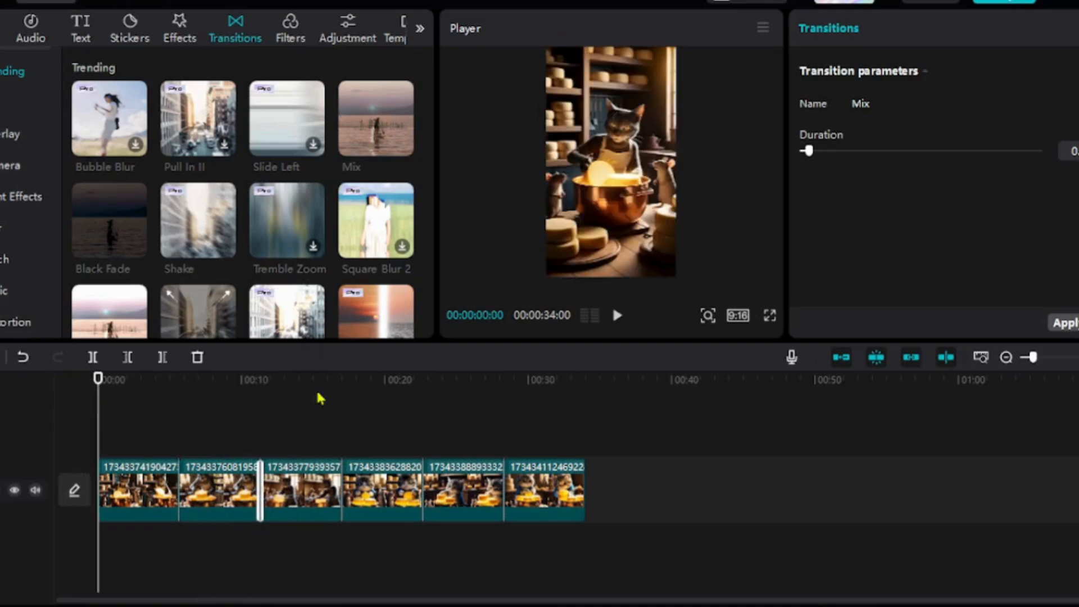
{"action": "left_click", "coordinate": [617, 319]}
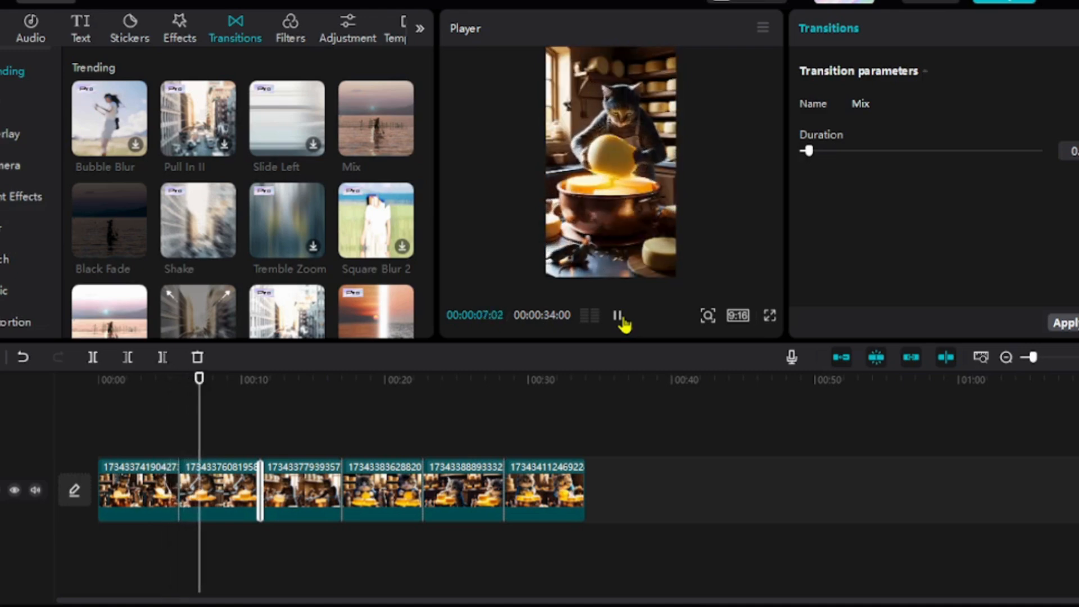
{"action": "left_click", "coordinate": [621, 321]}
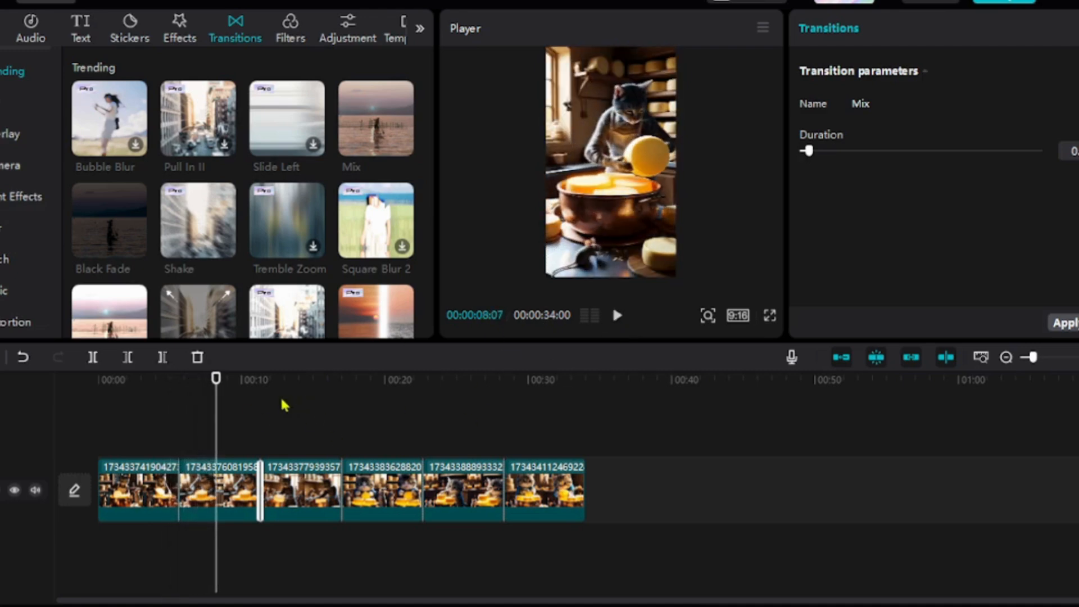
{"action": "left_click_drag", "start_coordinate": [216, 380], "coordinate": [329, 397]}
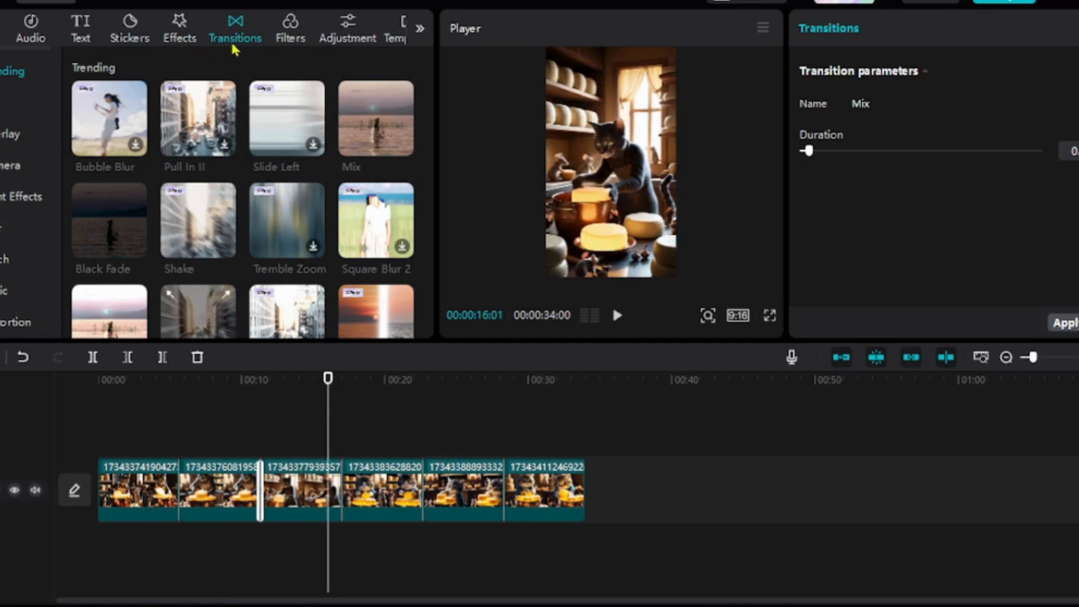
Step: Add the Clear filter above the clips at the video's start and extend it across the whole 34-second sequence
{"action": "left_click", "coordinate": [302, 40]}
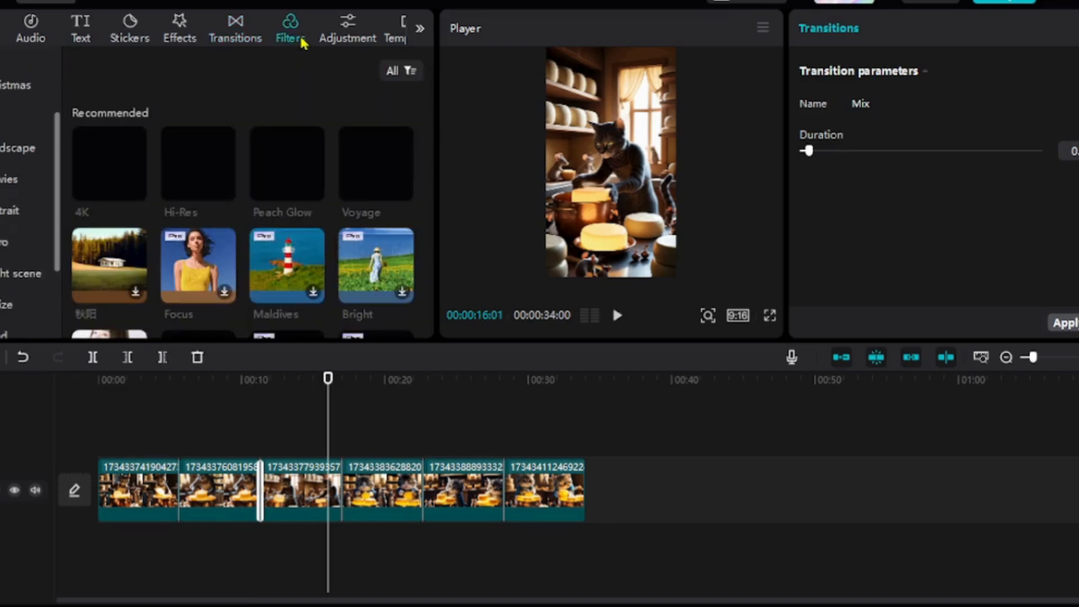
{"action": "scroll", "coordinate": [330, 252], "scroll_direction": "down", "scroll_amount": 2}
{"action": "scroll", "coordinate": [331, 253], "scroll_direction": "down", "scroll_amount": 6}
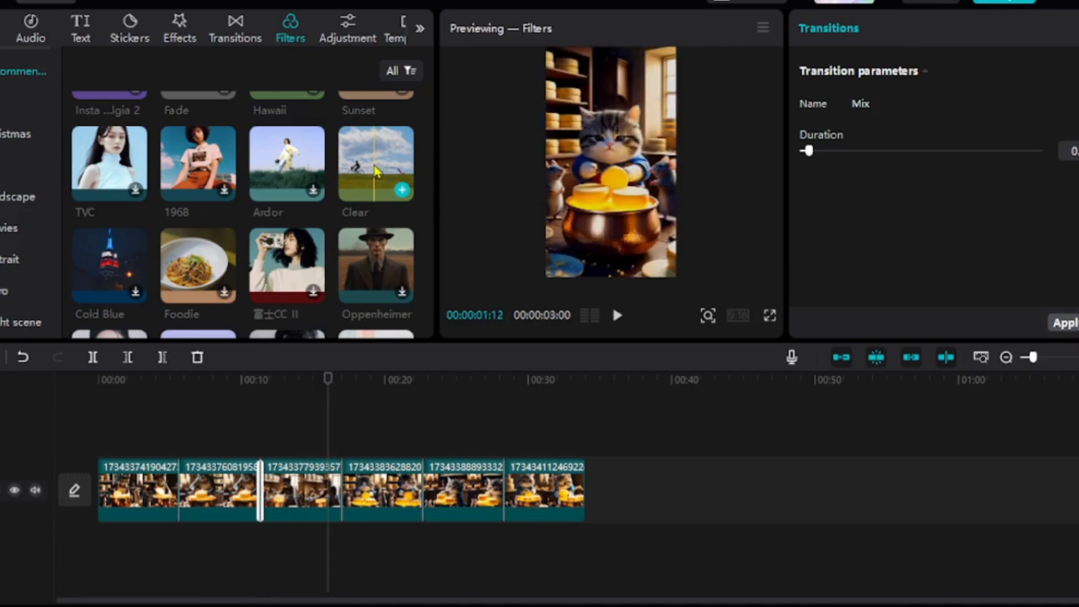
{"action": "left_click_drag", "start_coordinate": [375, 168], "coordinate": [85, 420]}
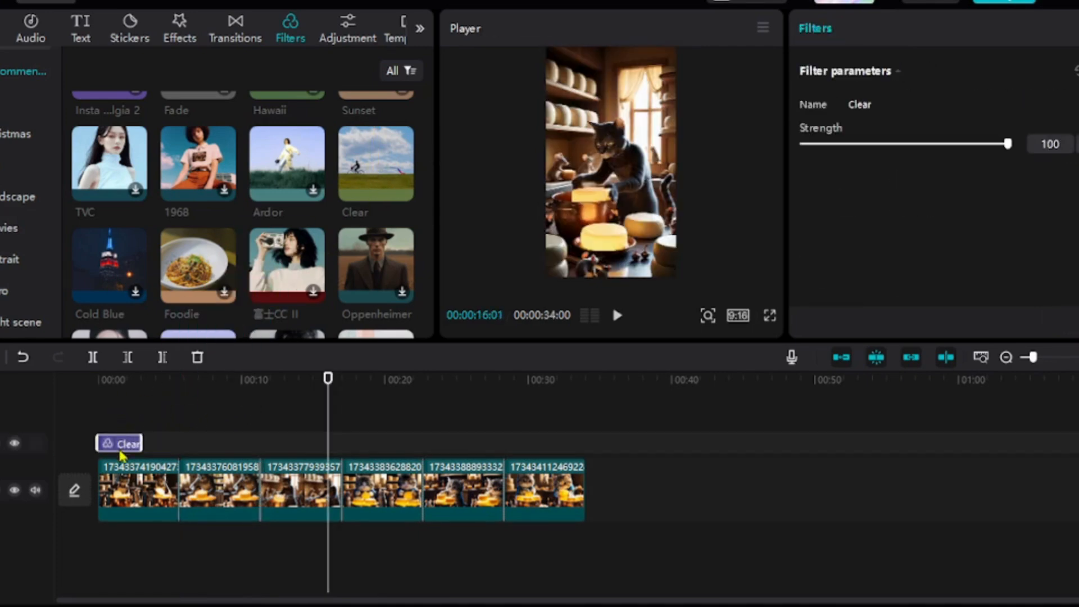
{"action": "left_click_drag", "start_coordinate": [315, 386], "coordinate": [48, 403]}
{"action": "left_click_drag", "start_coordinate": [142, 443], "coordinate": [580, 459]}
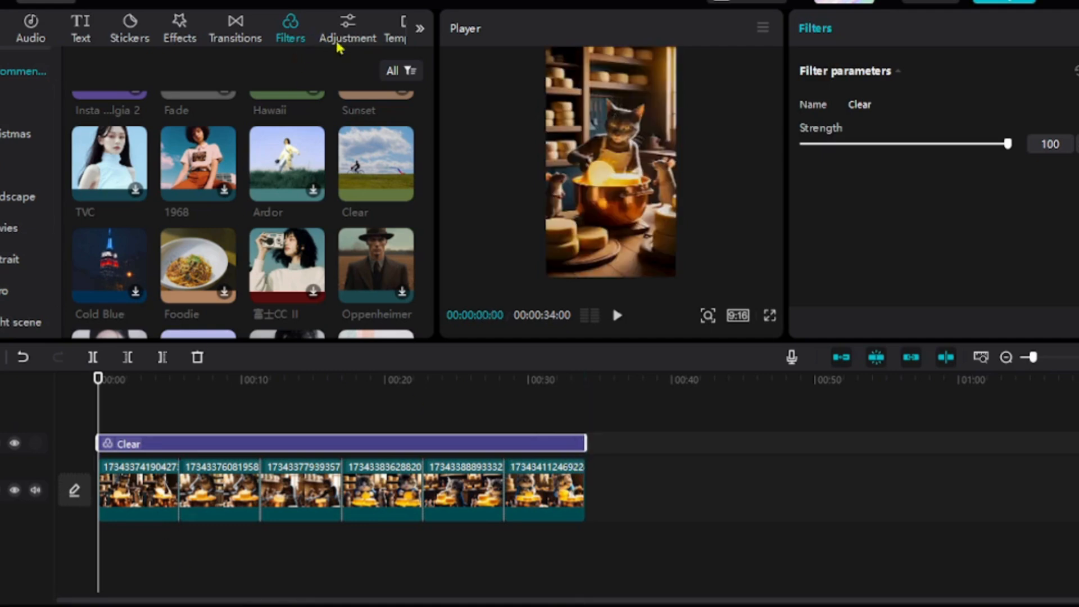
Step: Examine the trending video effects, previewing options such as Slow Zoom and Shake on the opening clip
{"action": "left_click", "coordinate": [180, 31]}
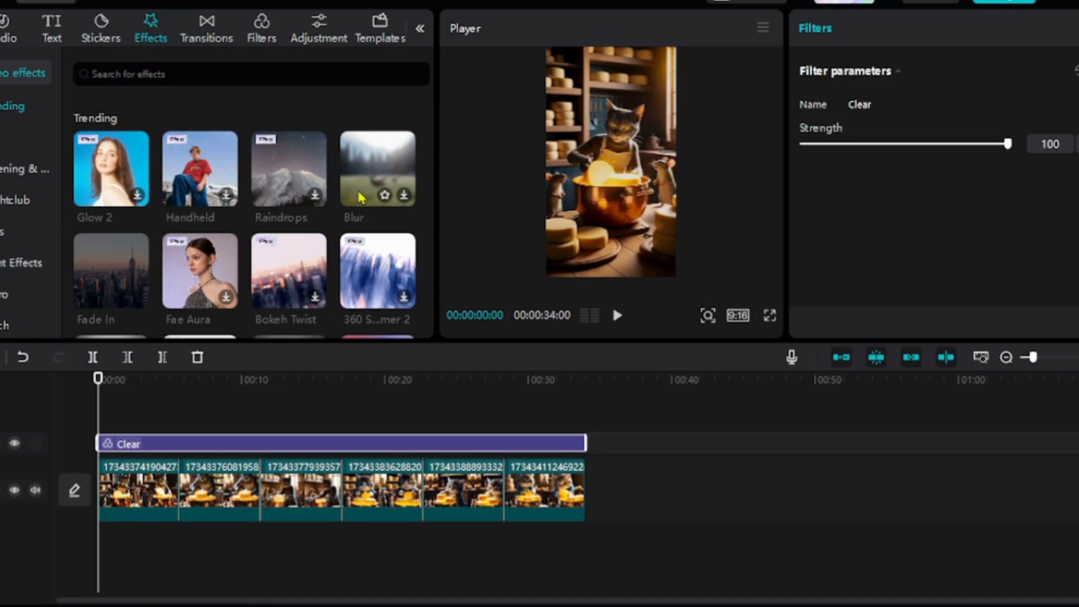
{"action": "scroll", "coordinate": [359, 196], "scroll_direction": "down", "scroll_amount": 2}
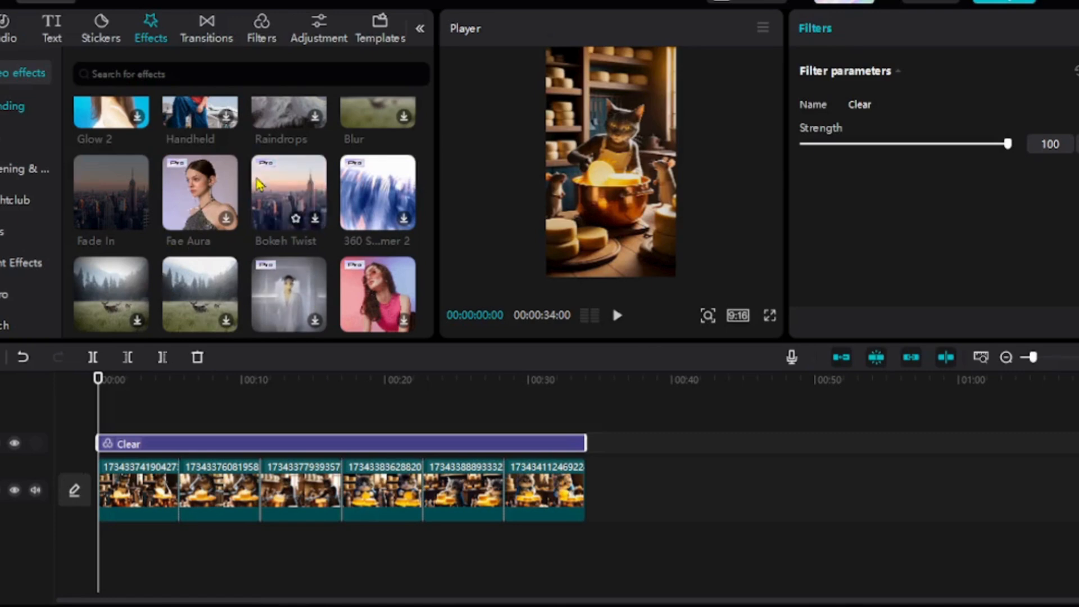
{"action": "scroll", "coordinate": [260, 186], "scroll_direction": "down", "scroll_amount": 4}
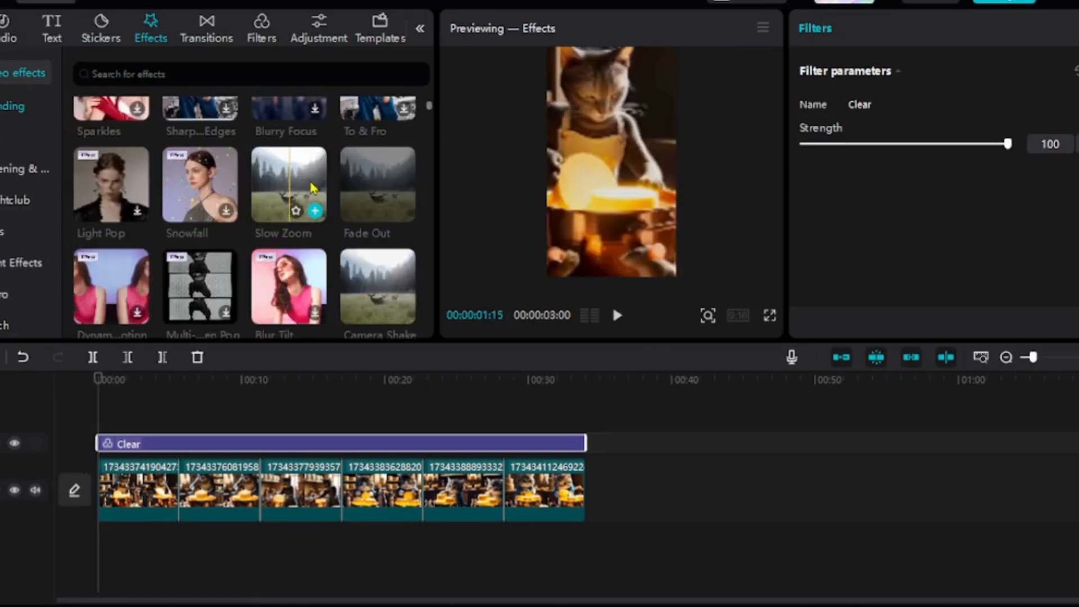
{"action": "scroll", "coordinate": [360, 196], "scroll_direction": "down", "scroll_amount": 4}
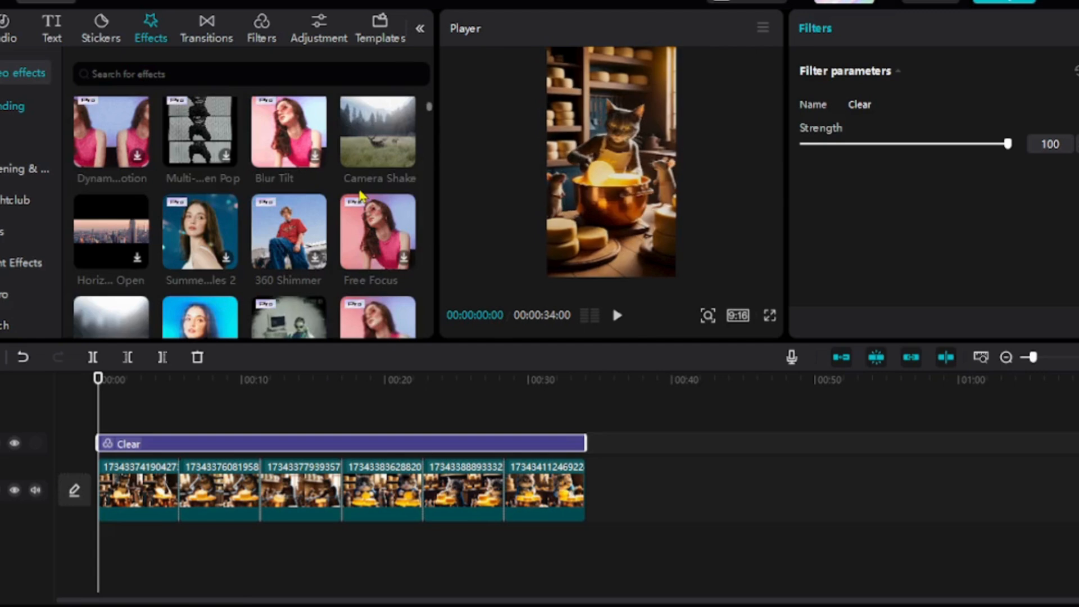
{"action": "scroll", "coordinate": [360, 194], "scroll_direction": "down", "scroll_amount": 5}
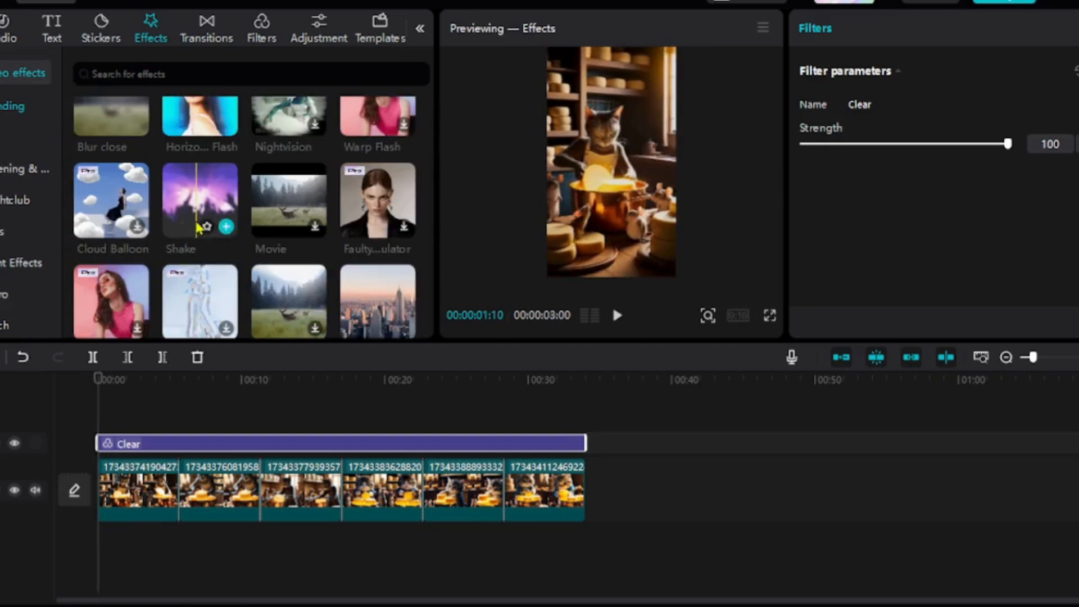
{"action": "scroll", "coordinate": [295, 245], "scroll_direction": "down", "scroll_amount": 5}
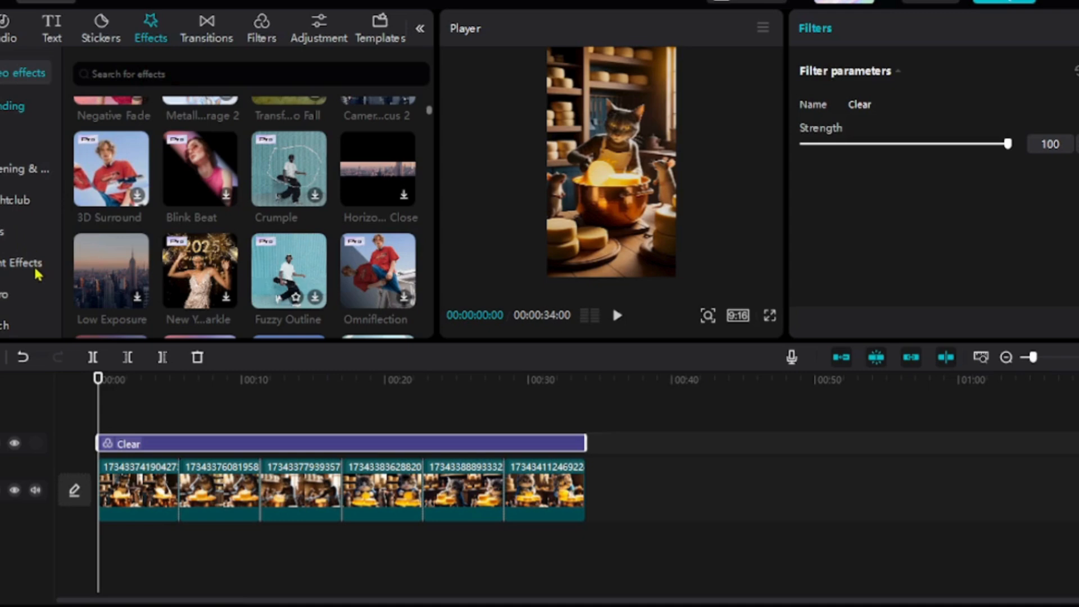
{"action": "scroll", "coordinate": [349, 202], "scroll_direction": "down", "scroll_amount": 4}
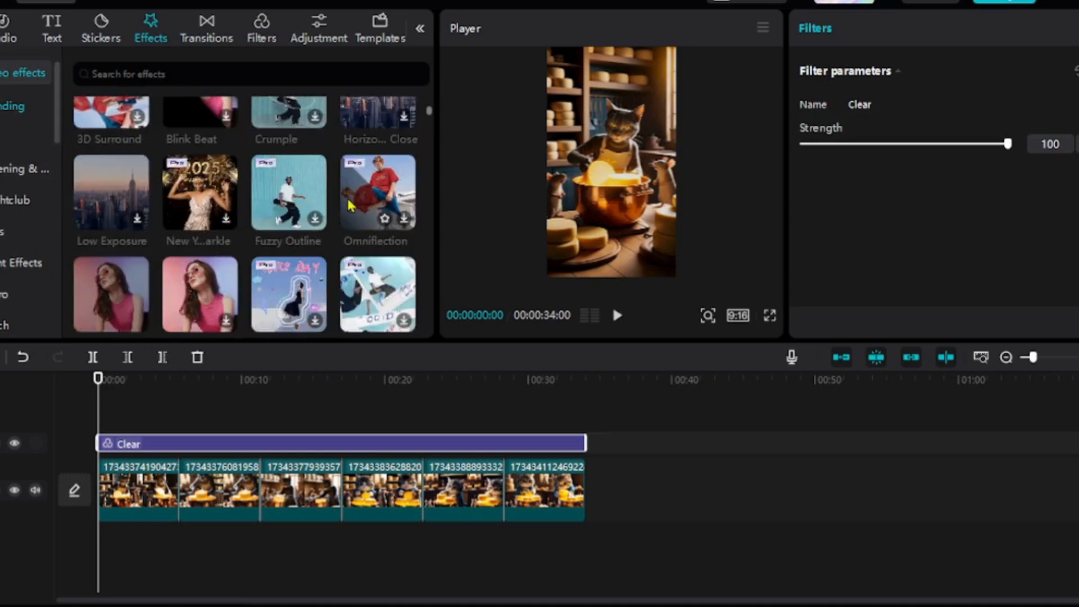
{"action": "scroll", "coordinate": [360, 224], "scroll_direction": "down", "scroll_amount": 4}
Step: Add the sparkling glitter sticker on a new track above the fourth clip
{"action": "left_click", "coordinate": [104, 21]}
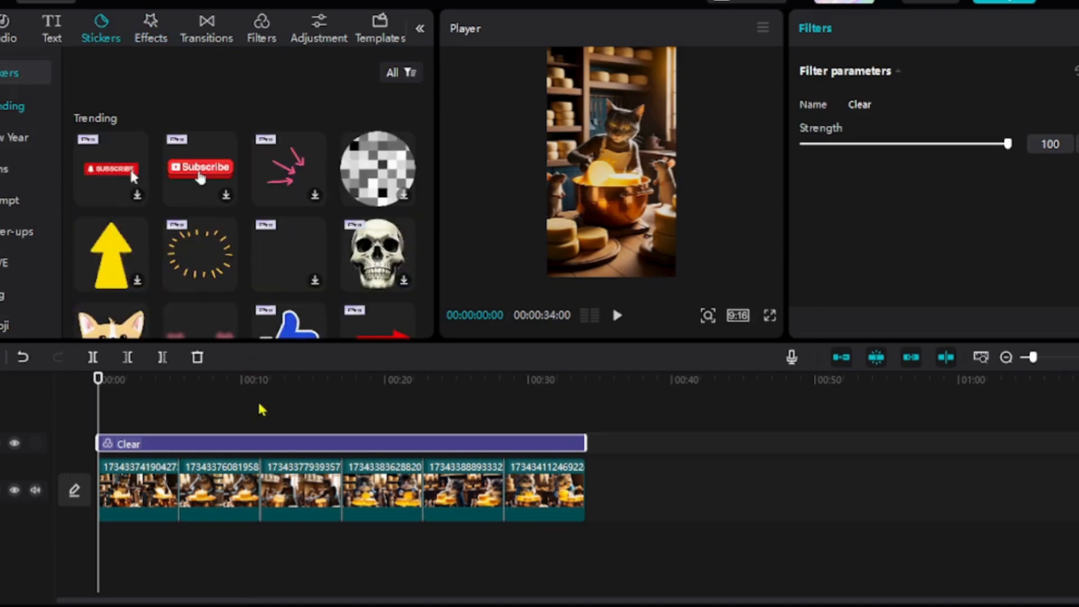
{"action": "left_click_drag", "start_coordinate": [100, 383], "coordinate": [383, 433]}
{"action": "scroll", "coordinate": [327, 255], "scroll_direction": "down", "scroll_amount": 5}
{"action": "scroll", "coordinate": [258, 265], "scroll_direction": "down", "scroll_amount": 3}
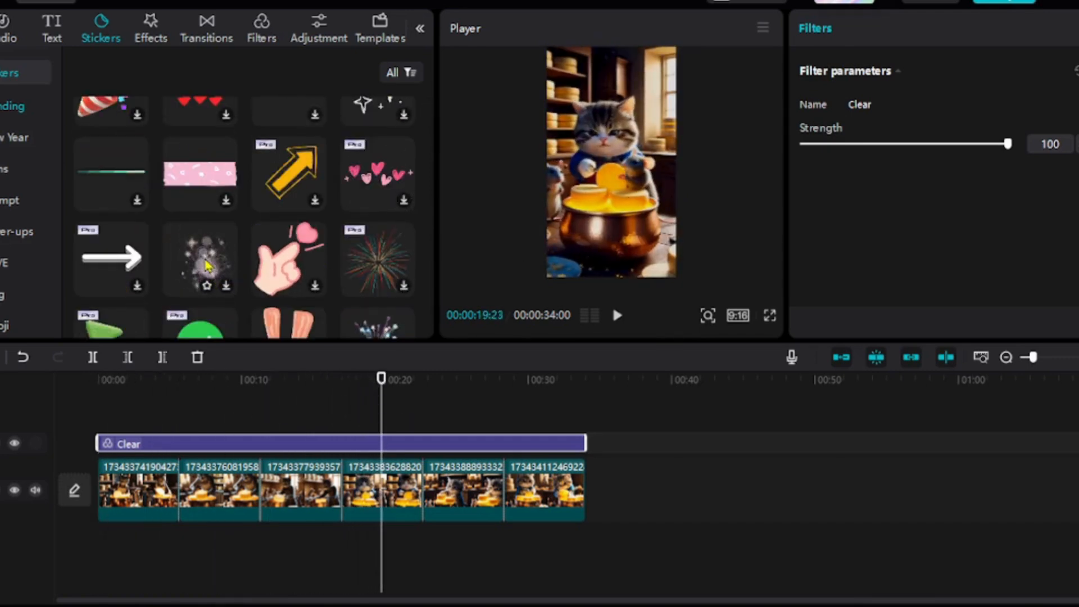
{"action": "left_click_drag", "start_coordinate": [201, 267], "coordinate": [354, 426]}
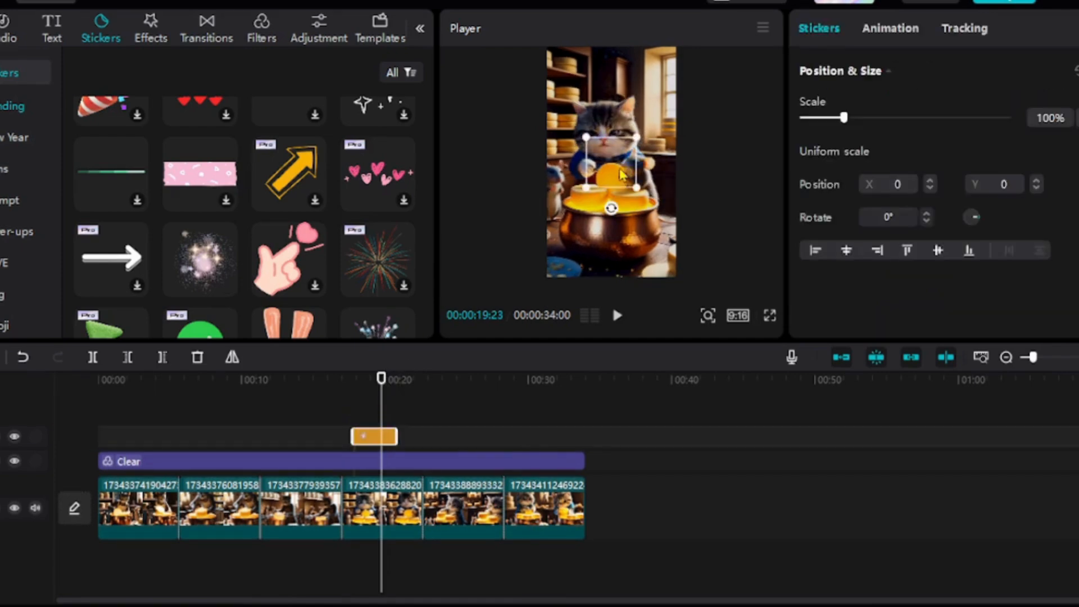
Step: Move the glitter sticker down over the cheese to about Y -211 and preview it on the fourth clip
{"action": "left_click_drag", "start_coordinate": [621, 170], "coordinate": [621, 145]}
{"action": "left_click_drag", "start_coordinate": [381, 378], "coordinate": [340, 380]}
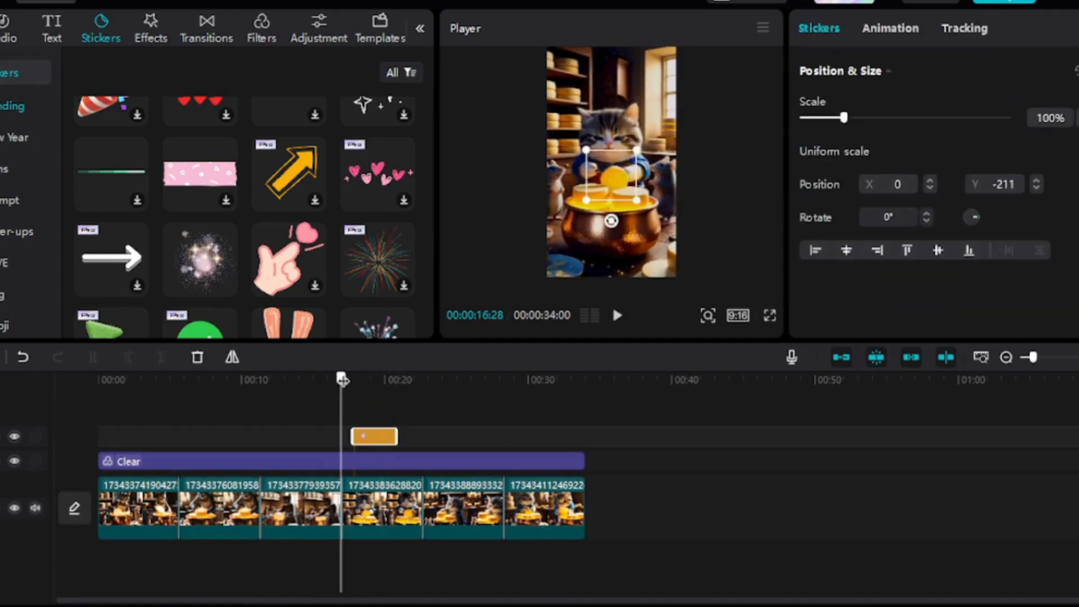
{"action": "left_click", "coordinate": [619, 318]}
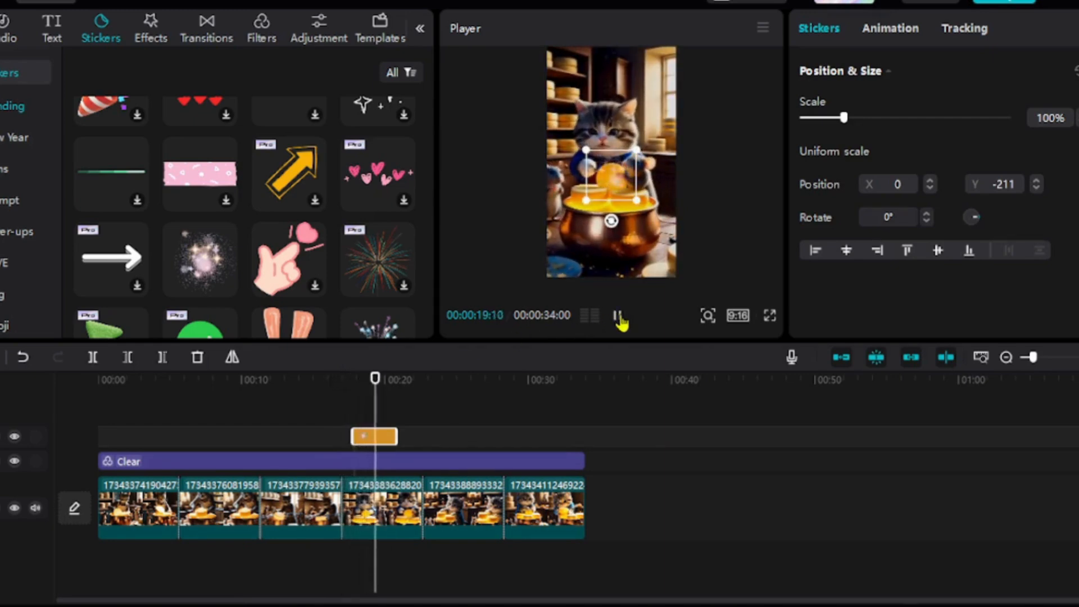
{"action": "left_click", "coordinate": [618, 317]}
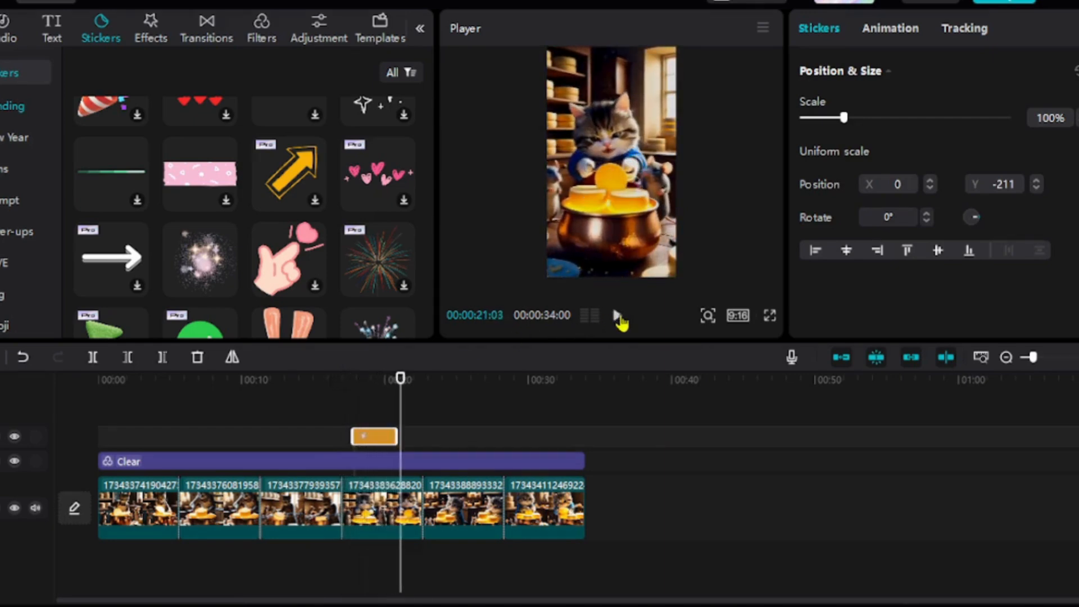
Step: Lower the glitter sticker to about Y -524 over the cheese pot and replay that part
{"action": "left_click", "coordinate": [614, 192]}
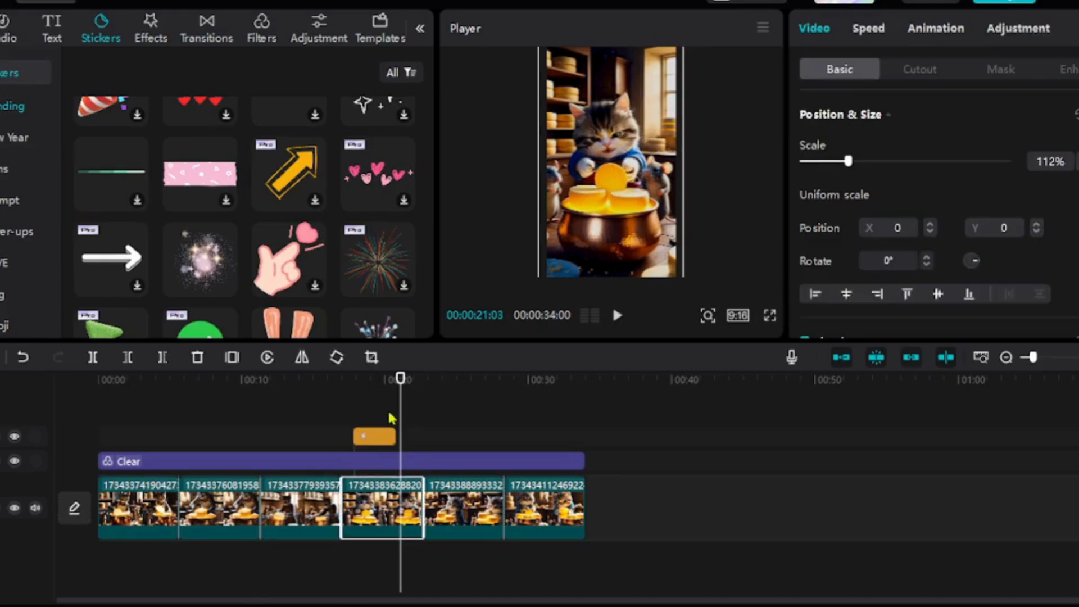
{"action": "left_click", "coordinate": [375, 439]}
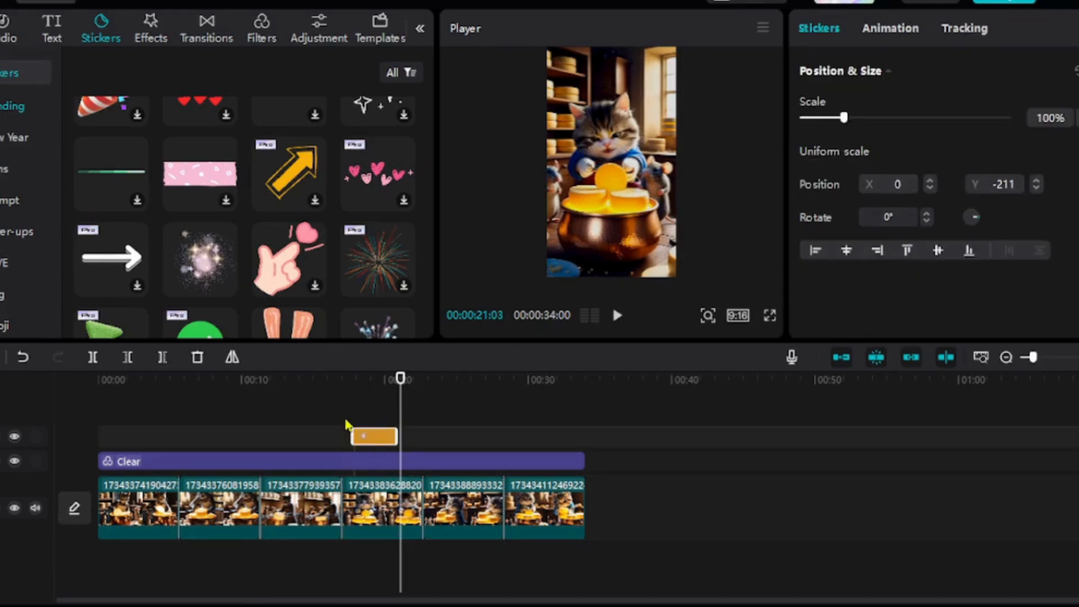
{"action": "left_click", "coordinate": [377, 420]}
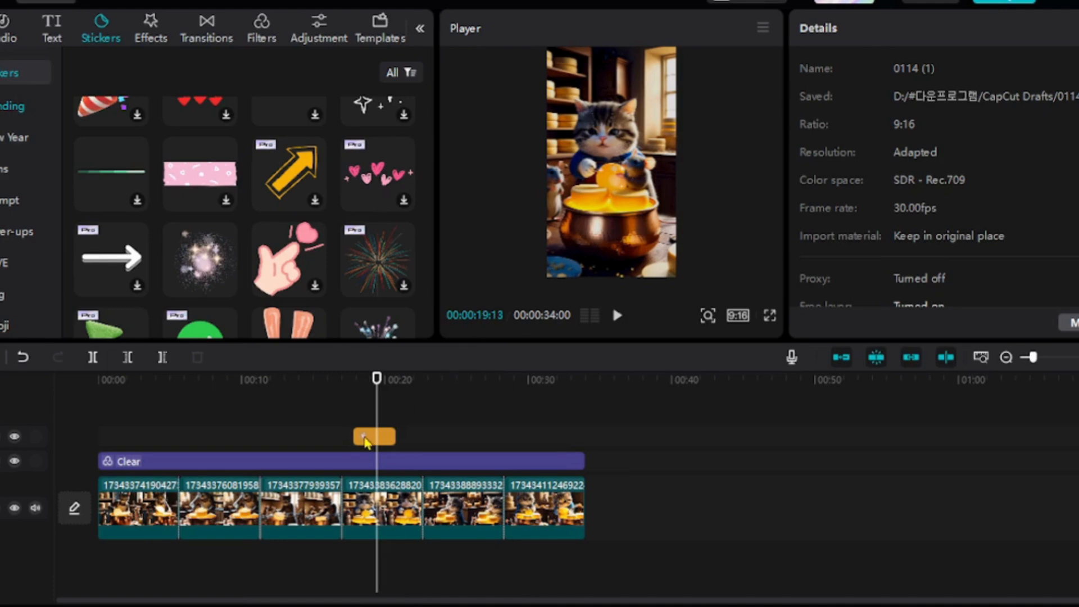
{"action": "left_click", "coordinate": [367, 440]}
{"action": "left_click_drag", "start_coordinate": [611, 184], "coordinate": [606, 201]}
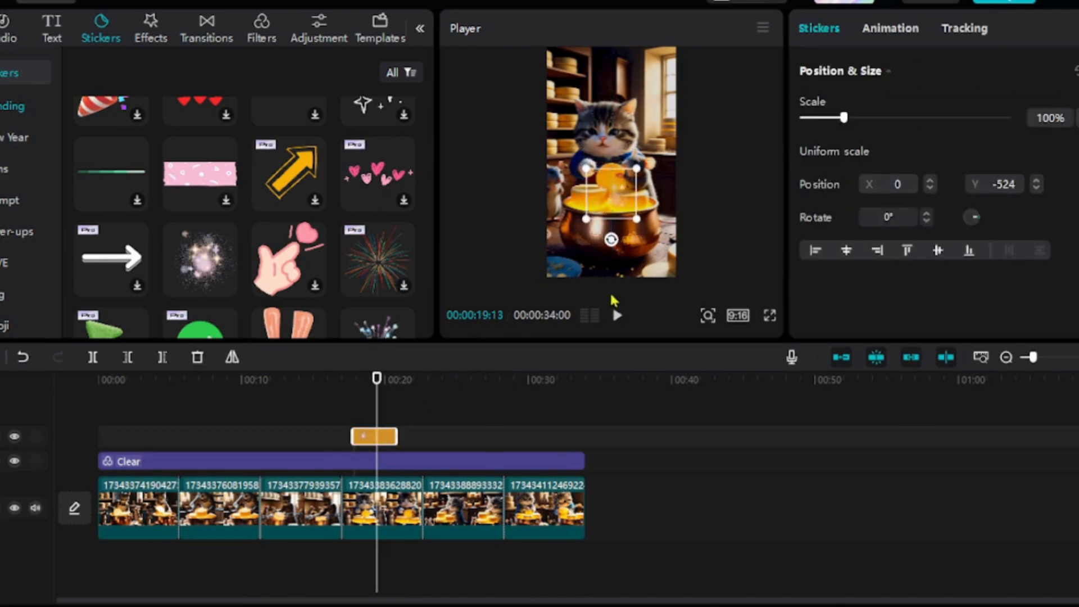
{"action": "left_click", "coordinate": [617, 327]}
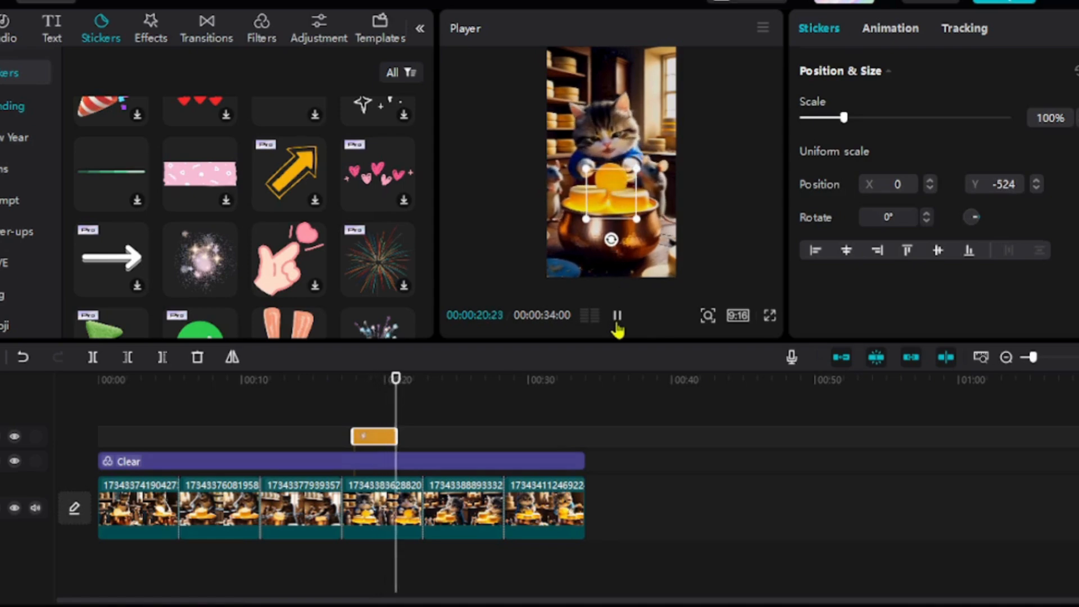
{"action": "left_click", "coordinate": [617, 328]}
{"action": "scroll", "coordinate": [314, 314], "scroll_direction": "down", "scroll_amount": 5}
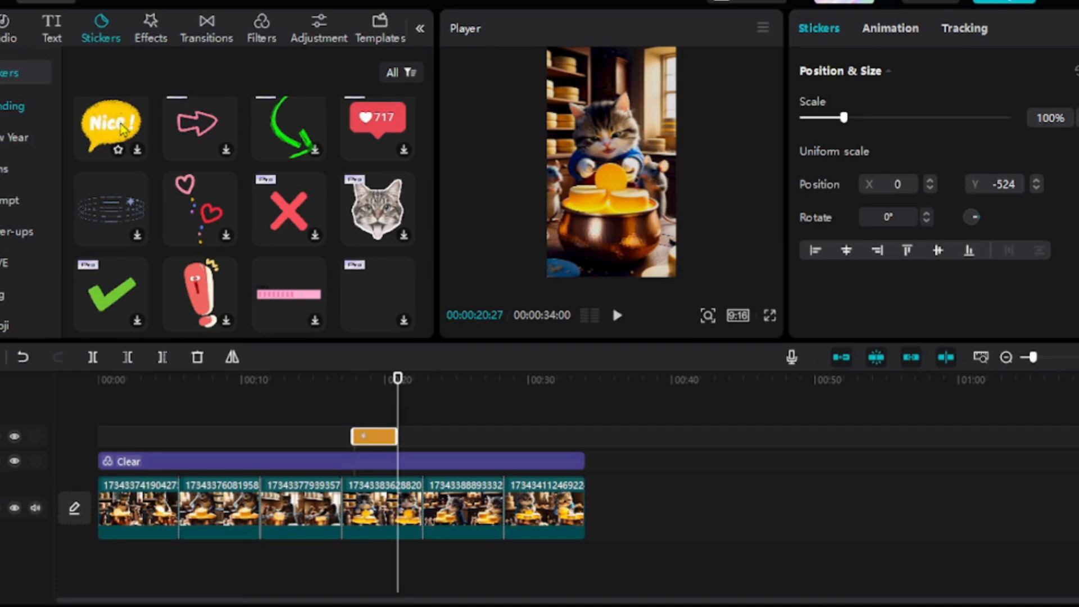
{"action": "scroll", "coordinate": [360, 296], "scroll_direction": "up", "scroll_amount": 3}
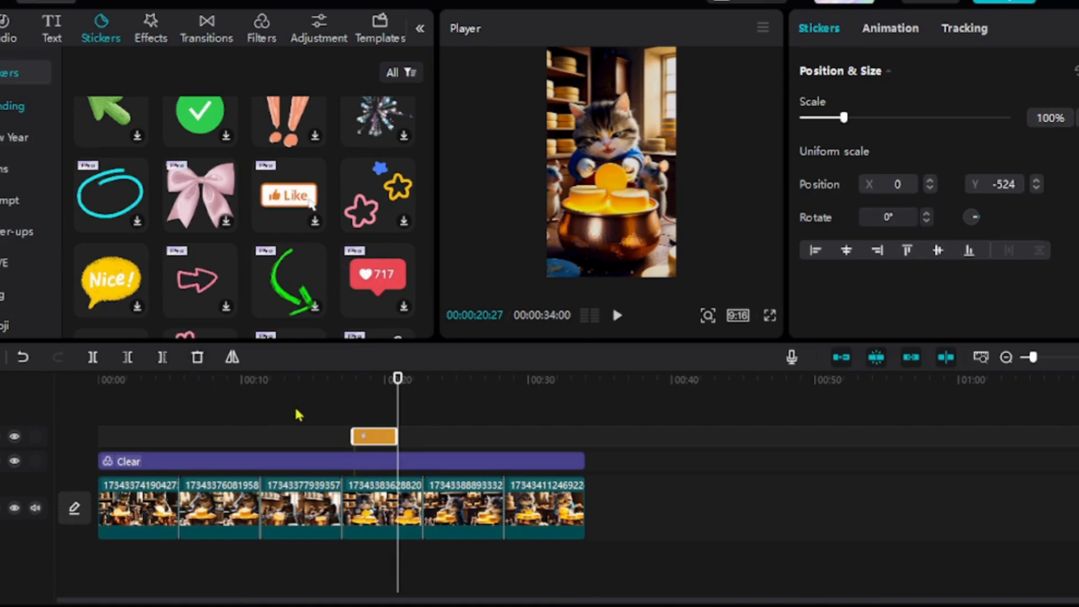
Step: Search the music library for "cat" and listen to the Cat 3 track
{"action": "left_click", "coordinate": [4, 31]}
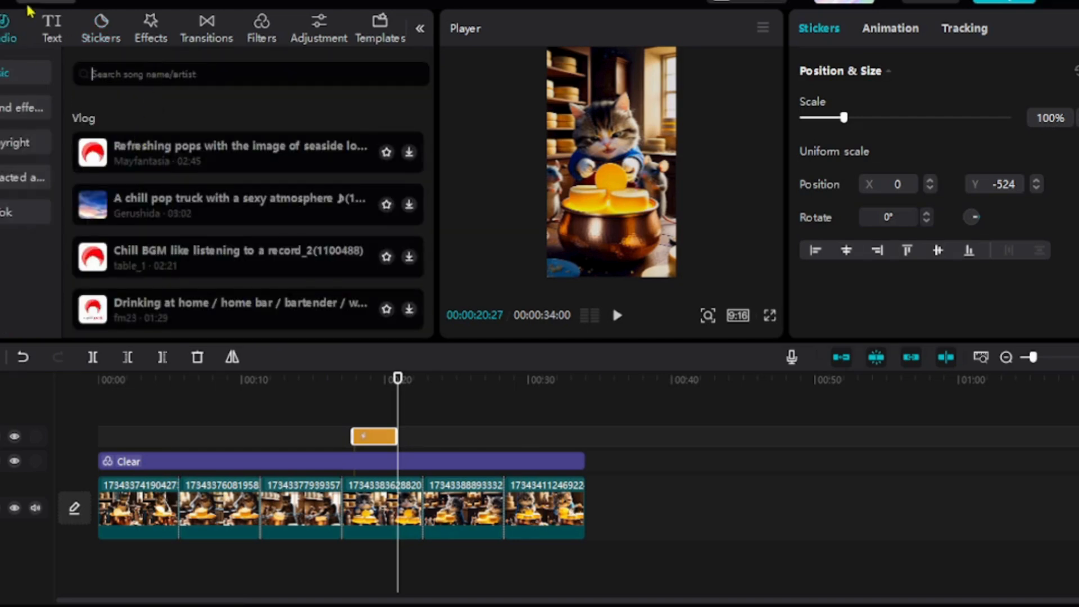
{"action": "type", "text": "meow"}
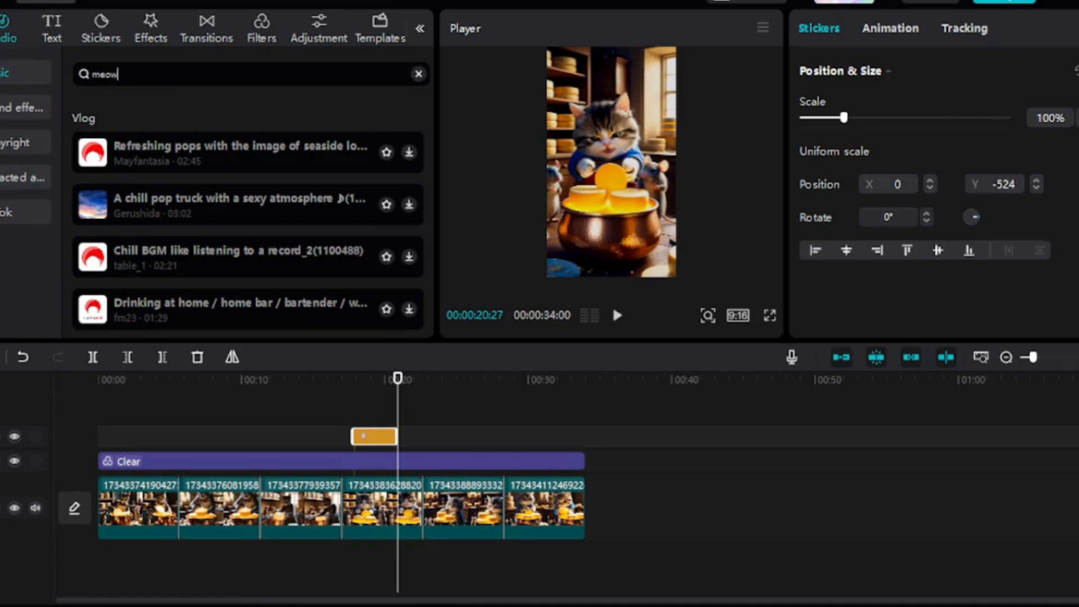
{"action": "type", "text": "e"}
{"action": "key", "text": "BackSpace"}
{"action": "key", "text": "BackSpace"}
{"action": "type", "text": "cat"}
{"action": "key", "text": "Return"}
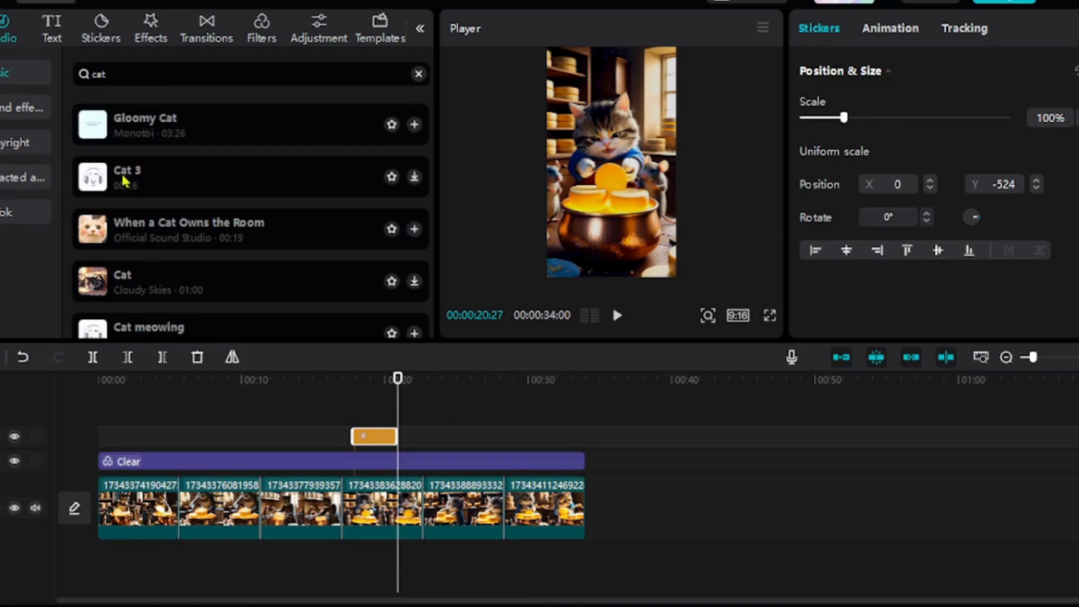
{"action": "left_click", "coordinate": [98, 192]}
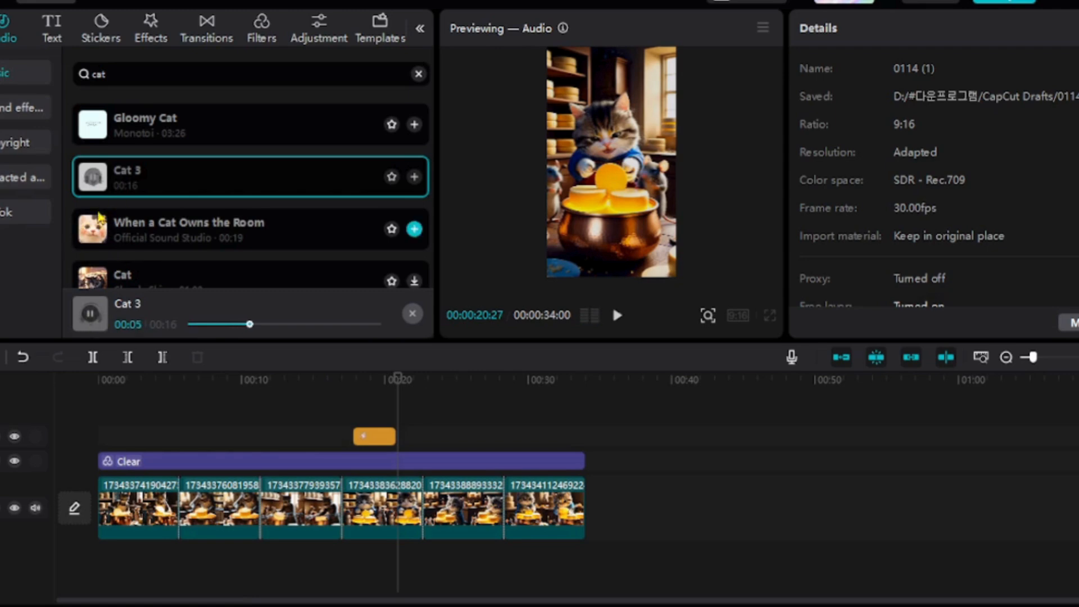
Step: Add the Gloomy Cat track beneath the clips from the start of the timeline and play the video with it from the beginning
{"action": "left_click", "coordinate": [95, 128]}
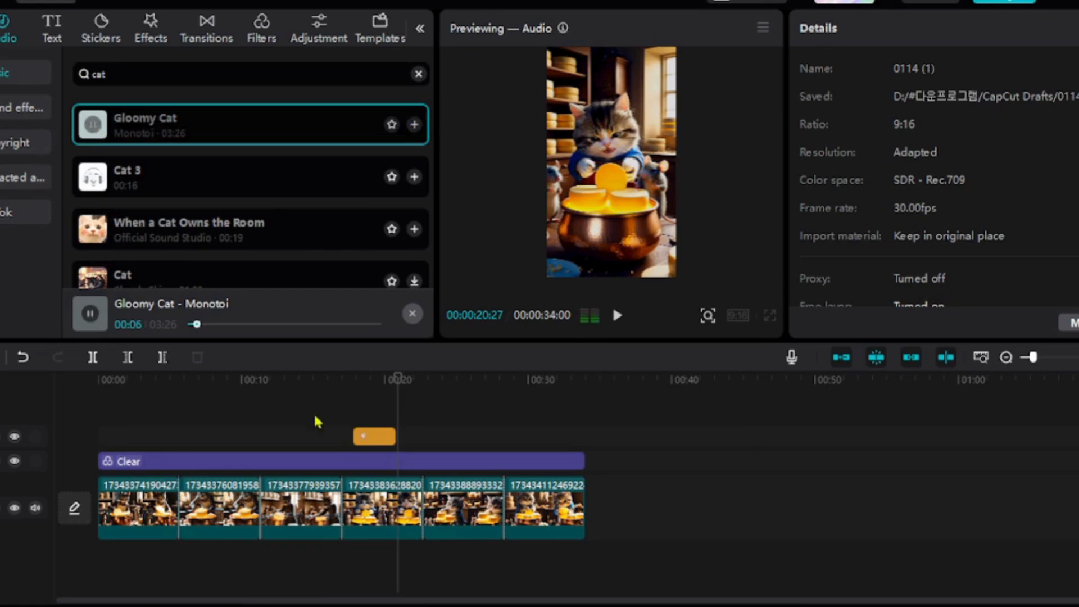
{"action": "left_click", "coordinate": [90, 314]}
{"action": "left_click_drag", "start_coordinate": [105, 128], "coordinate": [445, 583]}
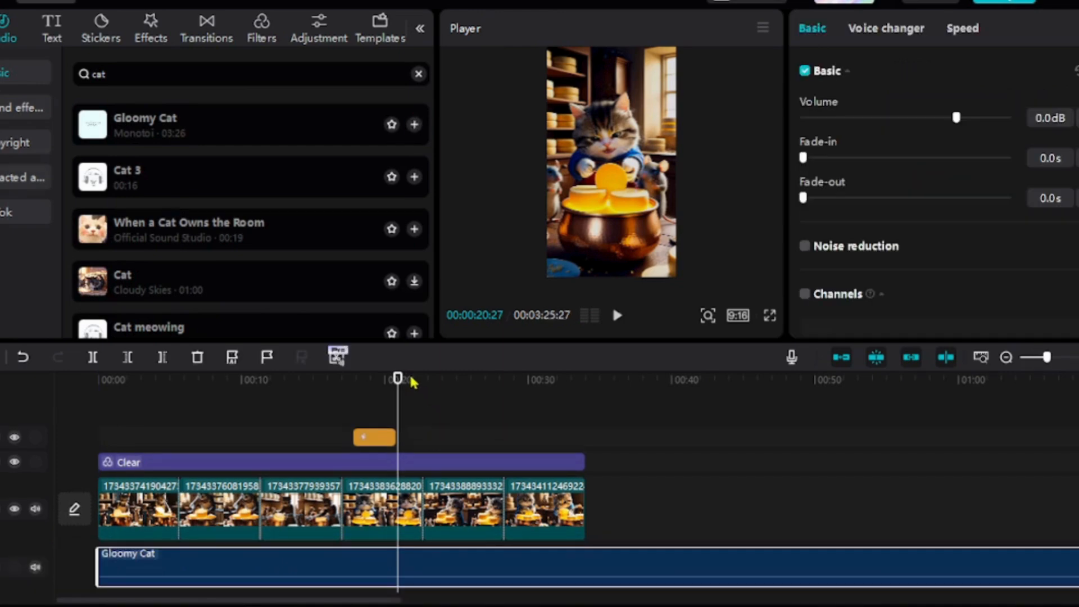
{"action": "left_click", "coordinate": [98, 379]}
{"action": "left_click", "coordinate": [616, 315]}
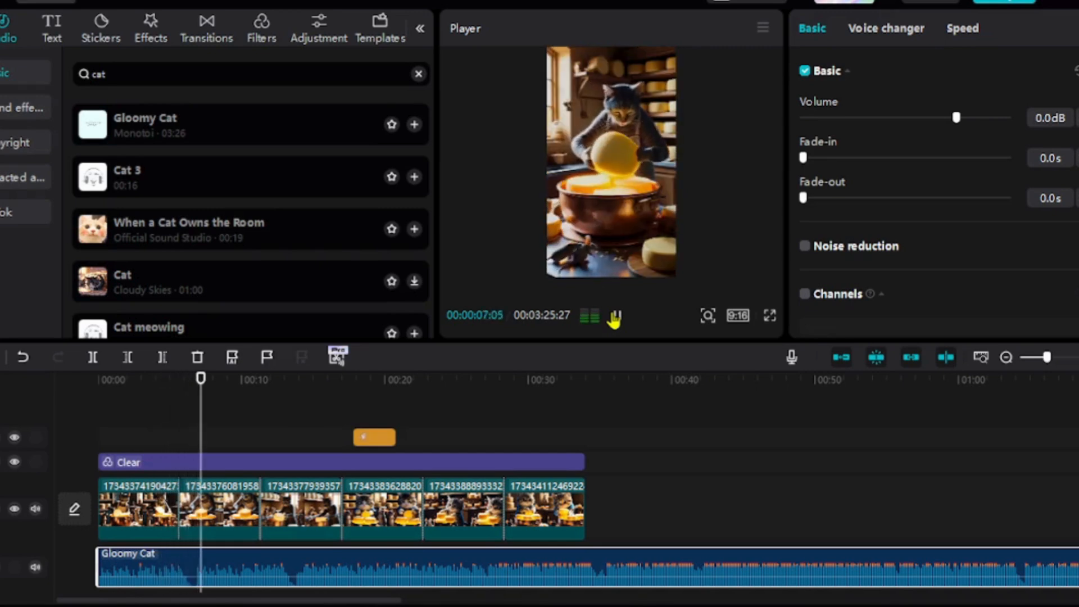
{"action": "left_click", "coordinate": [615, 315]}
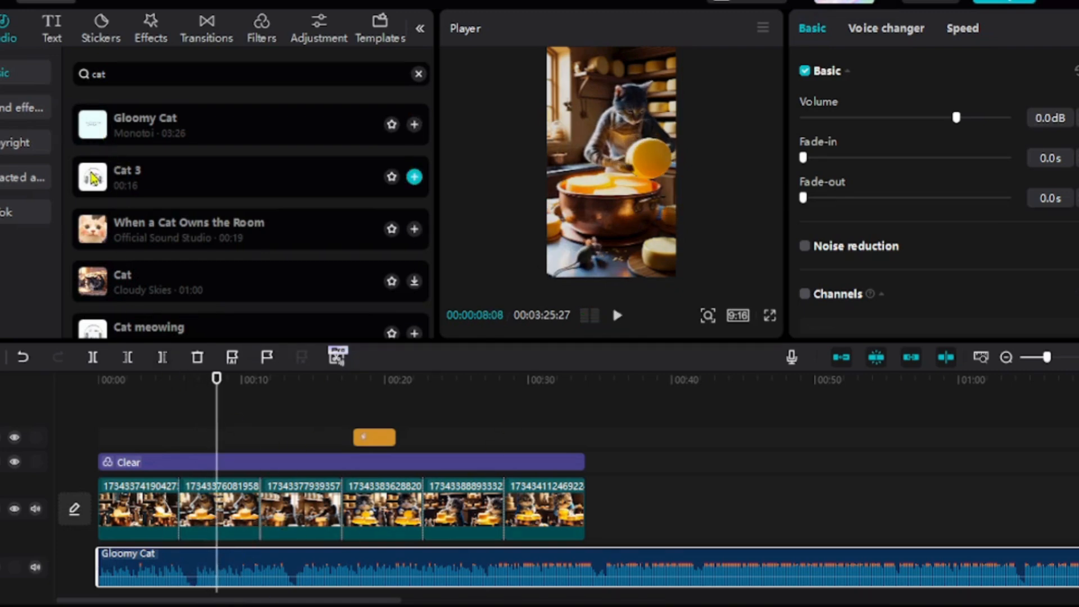
Step: Add the Cat 3 sound on a second audio track from the start of the fourth clip and play the mix into the last clip
{"action": "left_click", "coordinate": [94, 184]}
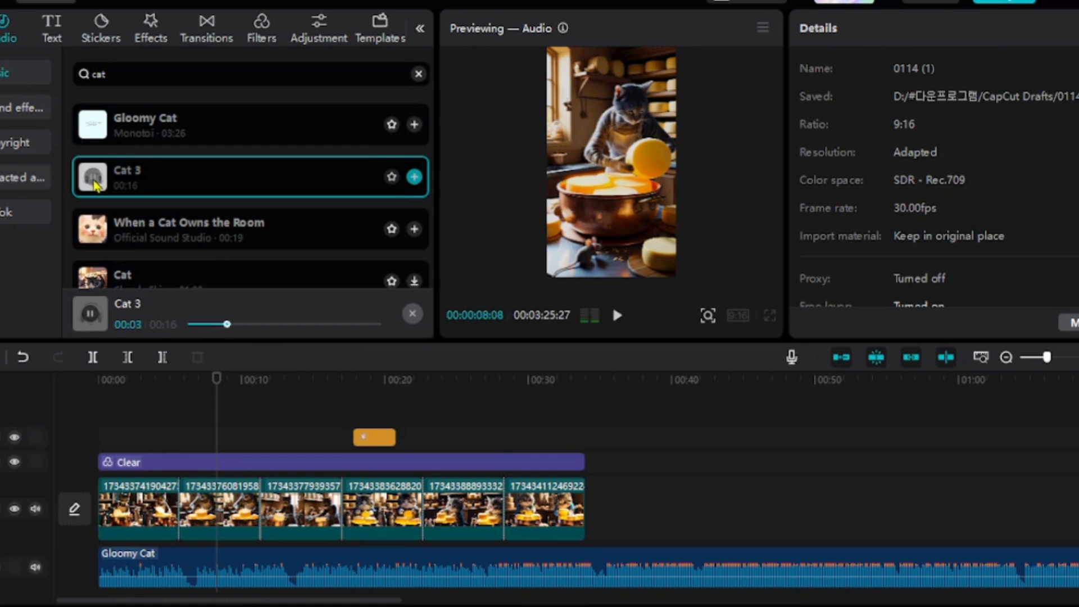
{"action": "scroll", "coordinate": [94, 185], "scroll_direction": "down", "scroll_amount": 3}
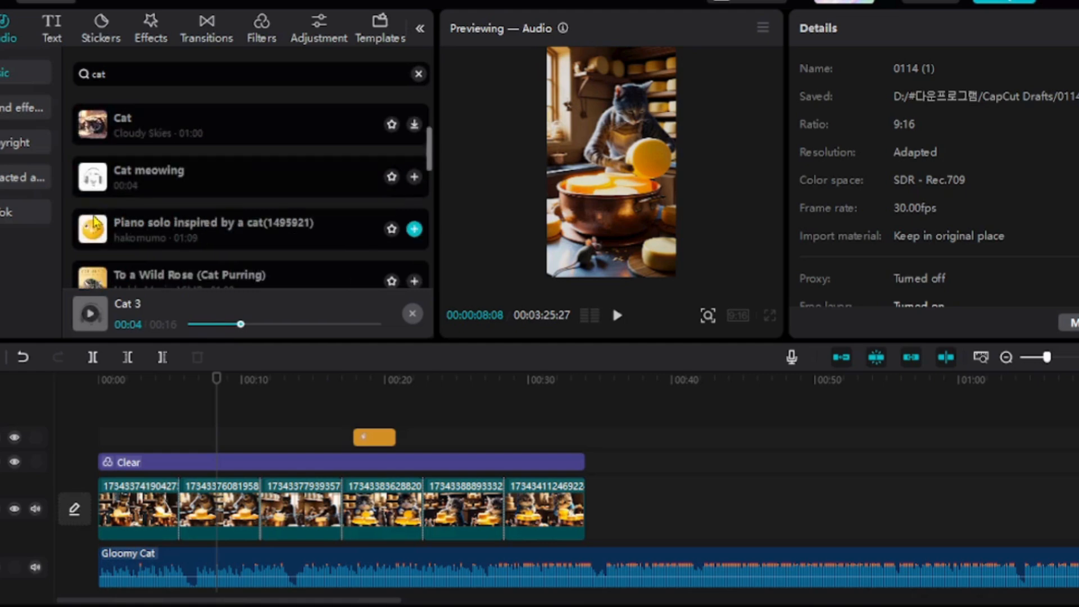
{"action": "left_click", "coordinate": [90, 127]}
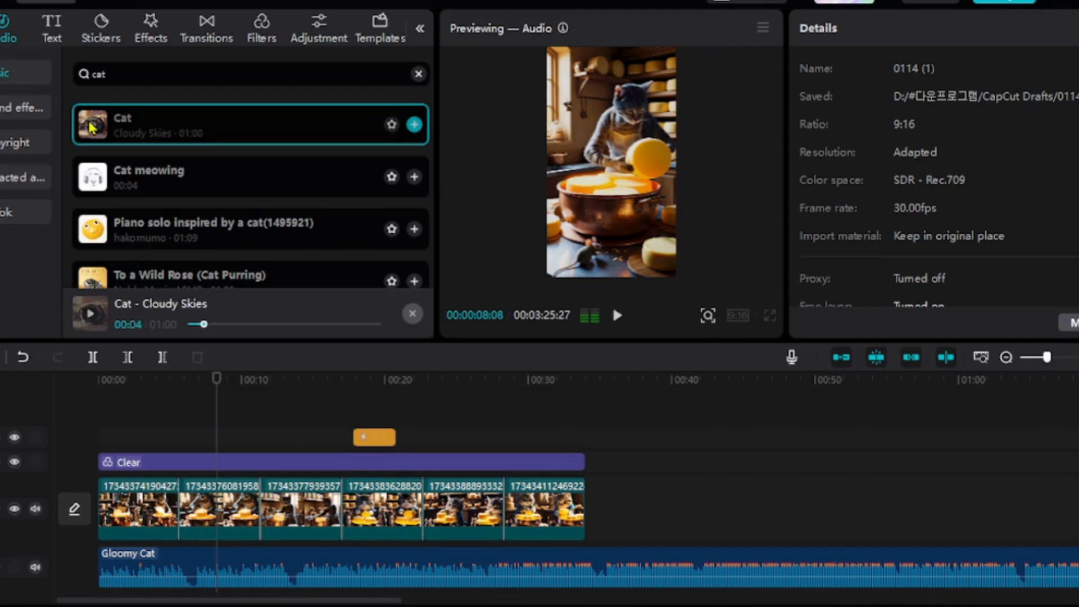
{"action": "scroll", "coordinate": [94, 140], "scroll_direction": "up", "scroll_amount": 3}
{"action": "left_click_drag", "start_coordinate": [107, 181], "coordinate": [329, 582]}
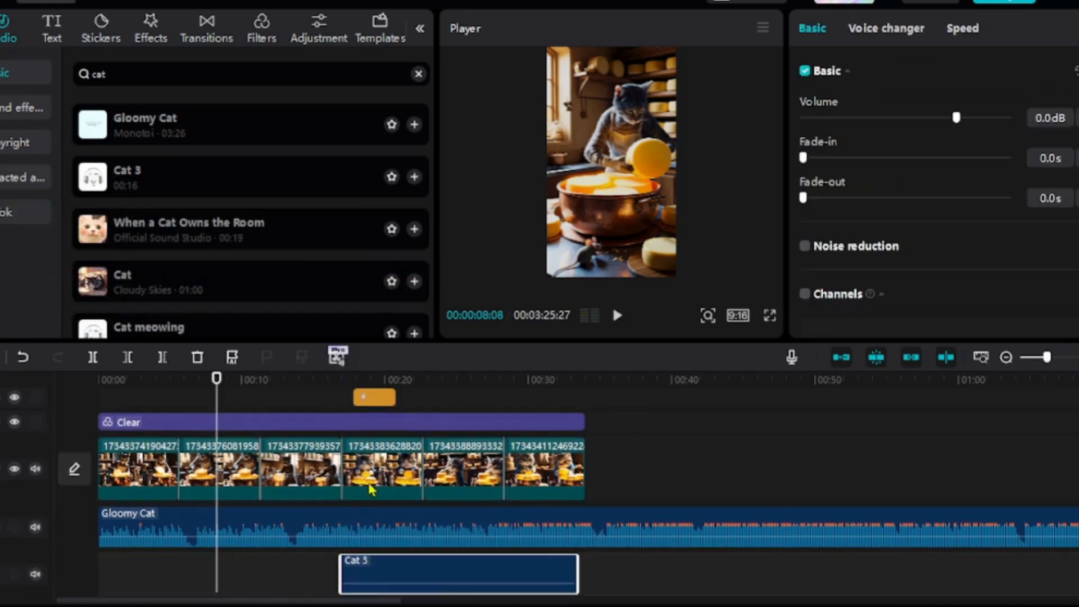
{"action": "left_click", "coordinate": [617, 316]}
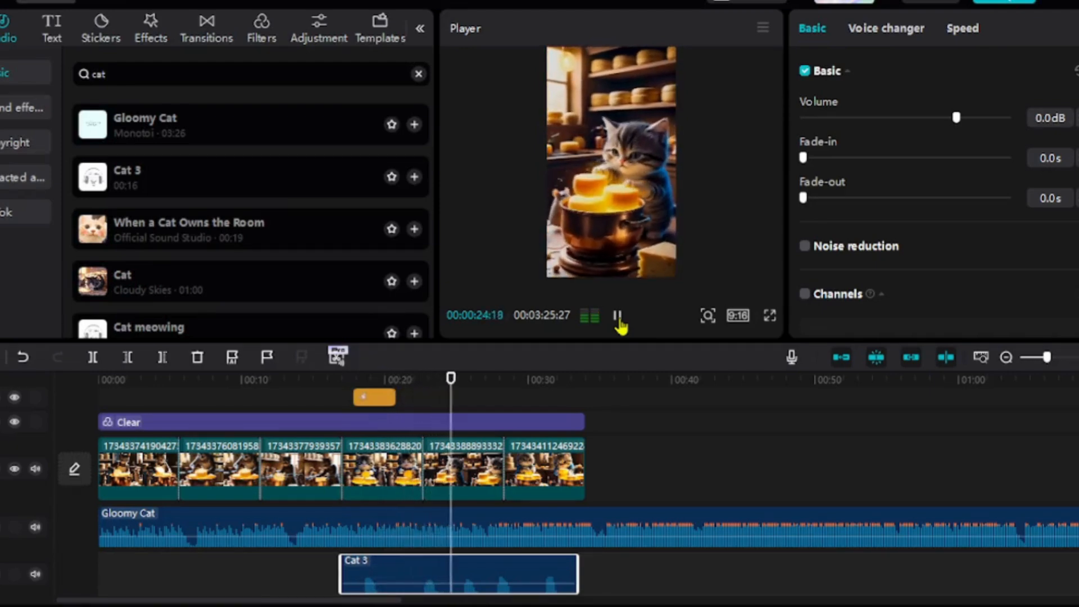
{"action": "left_click", "coordinate": [618, 318]}
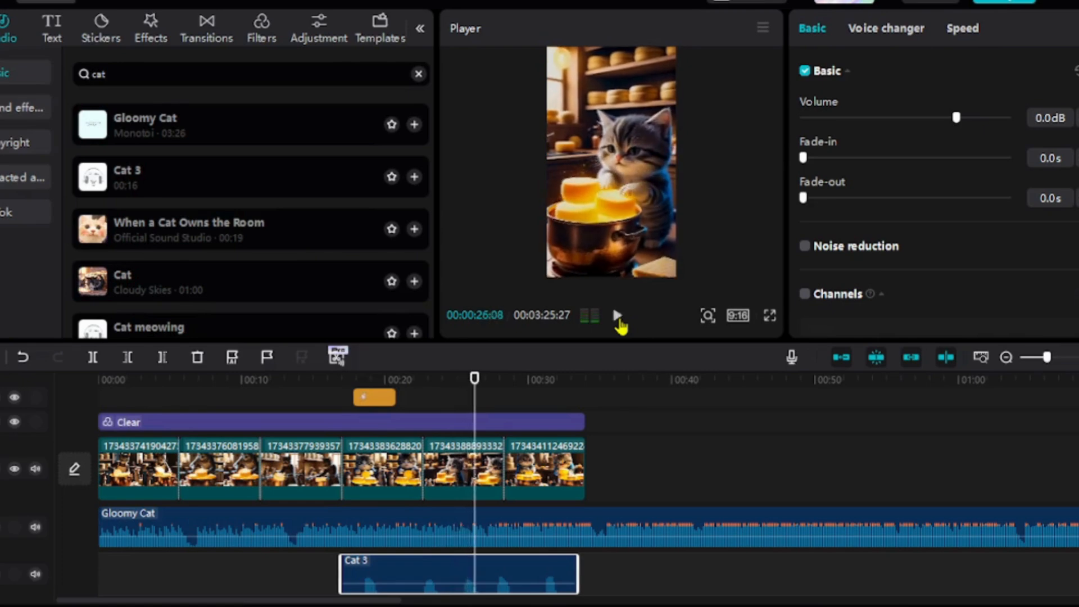
{"action": "left_click", "coordinate": [618, 317]}
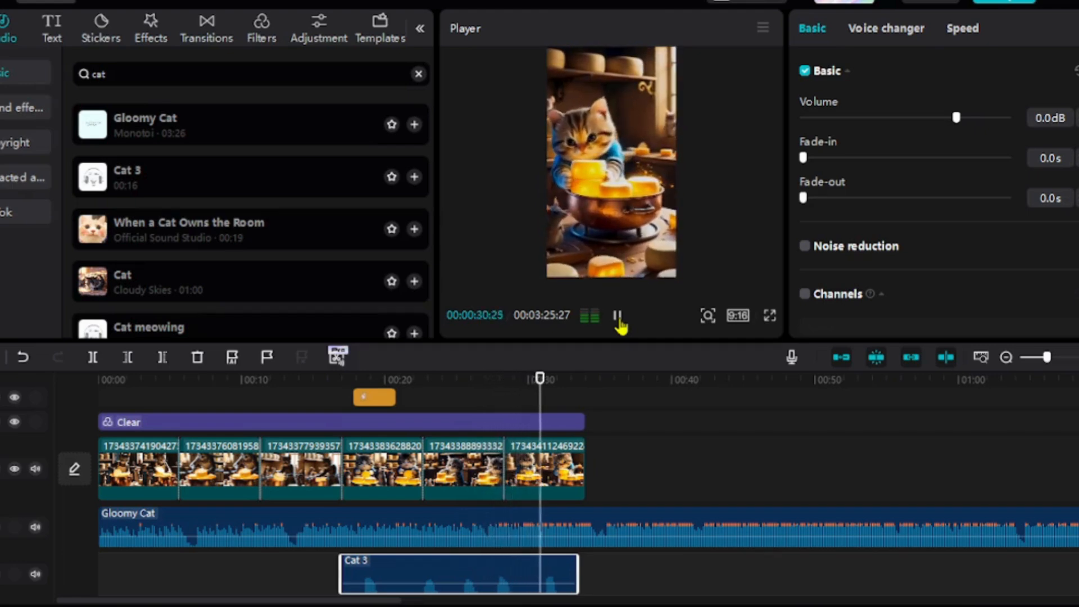
{"action": "left_click", "coordinate": [619, 316]}
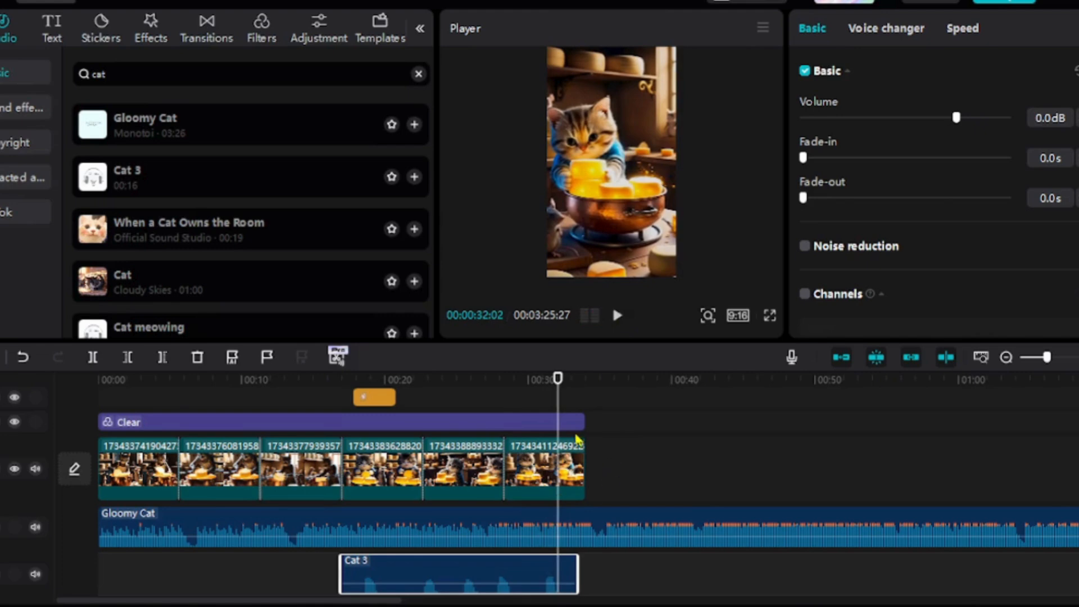
Step: Trim the end of the Gloomy Cat track at 00:00:34:00, where the last video clip ends
{"action": "left_click_drag", "start_coordinate": [557, 386], "coordinate": [585, 391]}
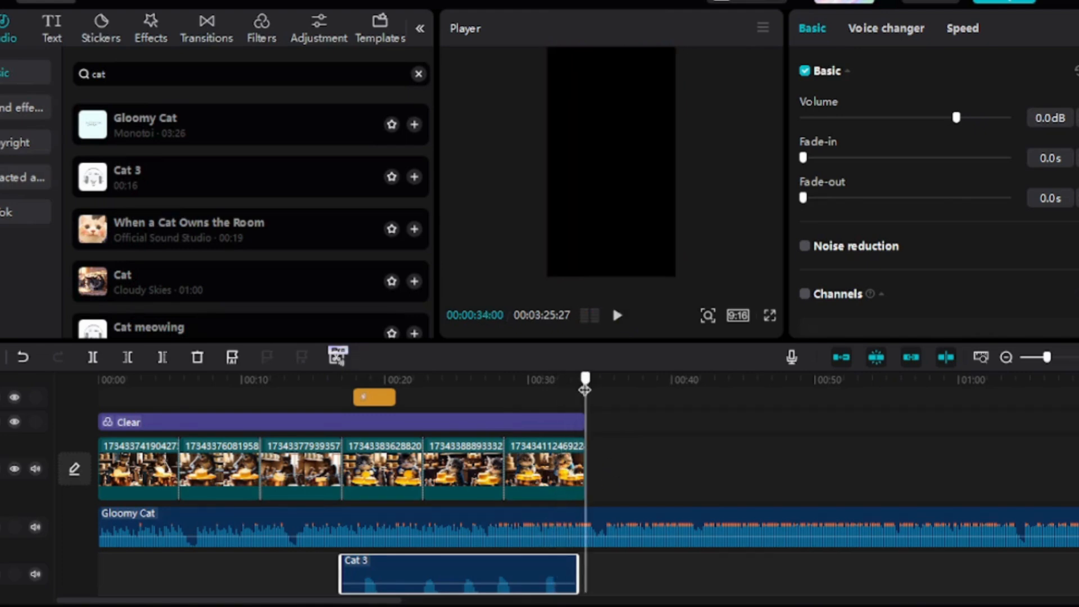
{"action": "left_click", "coordinate": [582, 535]}
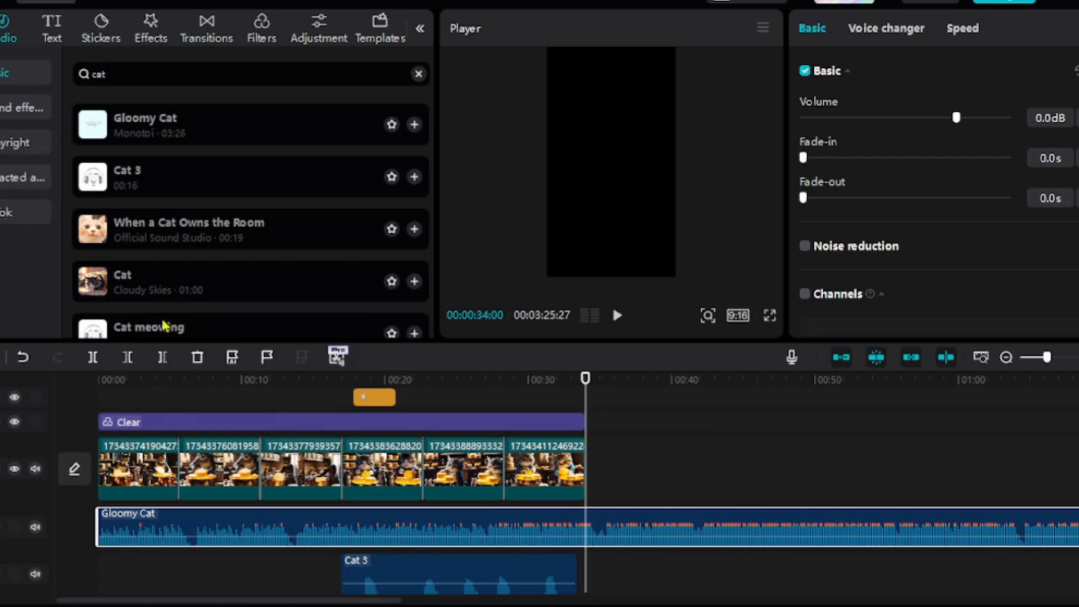
{"action": "left_click", "coordinate": [163, 359]}
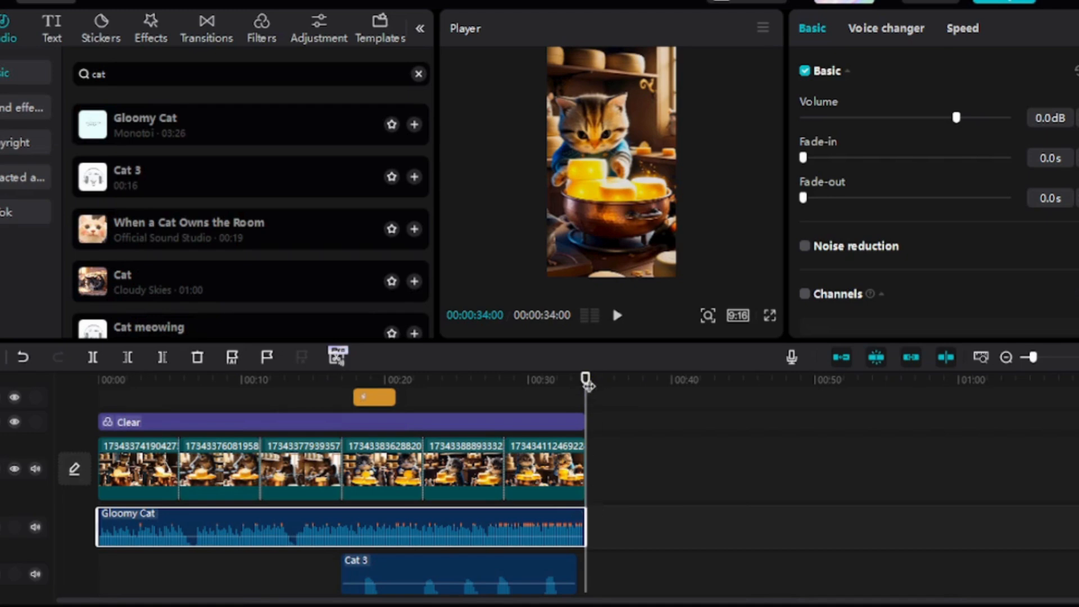
Step: Play the video briefly from the beginning and open the export settings for the project
{"action": "left_click_drag", "start_coordinate": [585, 378], "coordinate": [584, 378]}
{"action": "left_click", "coordinate": [617, 315]}
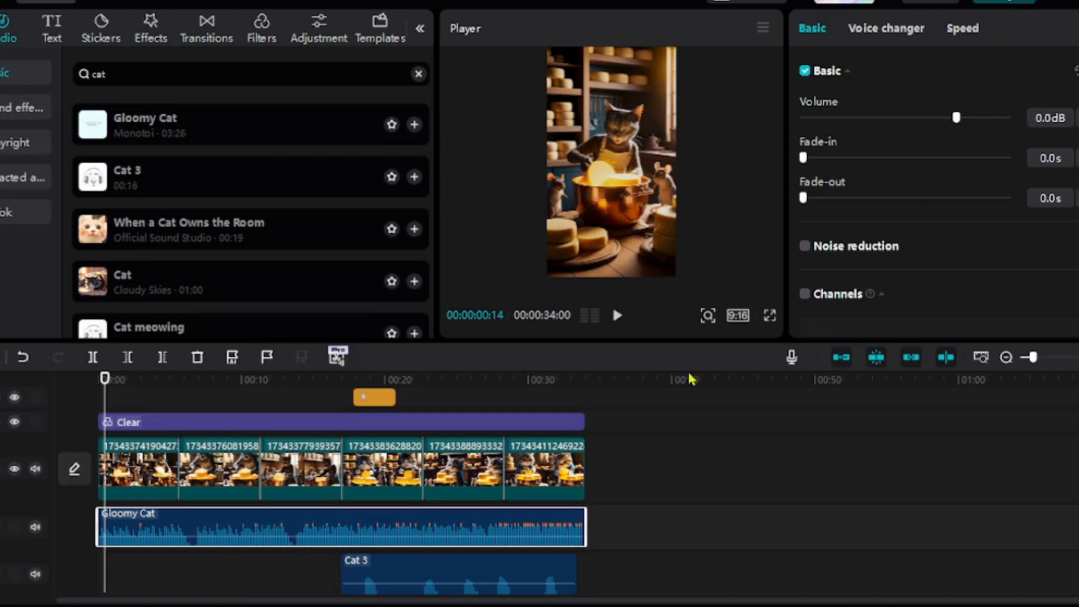
{"action": "key", "text": "ctrl+e"}
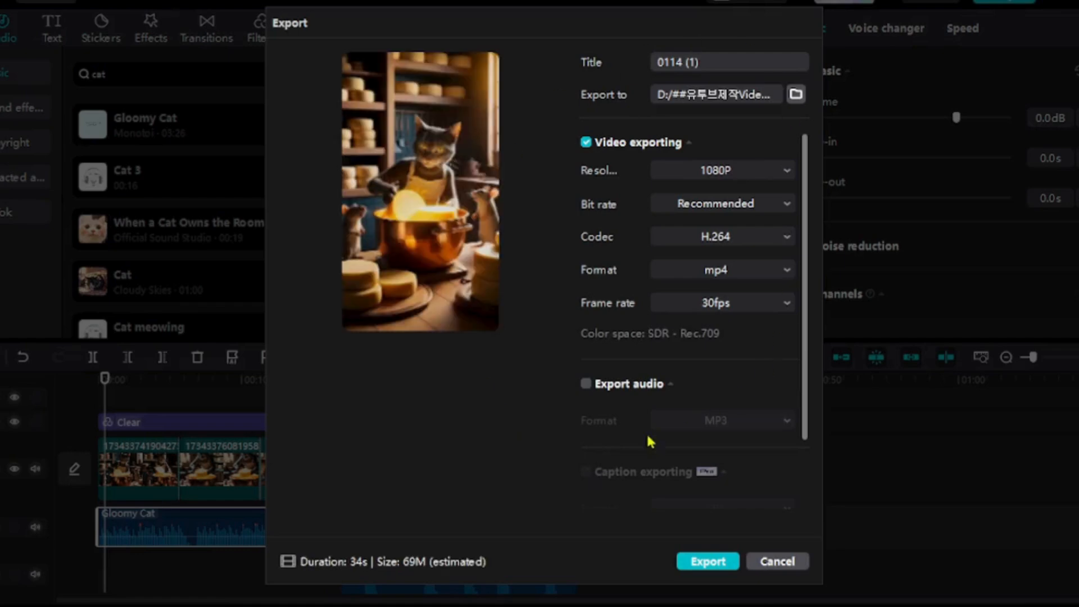